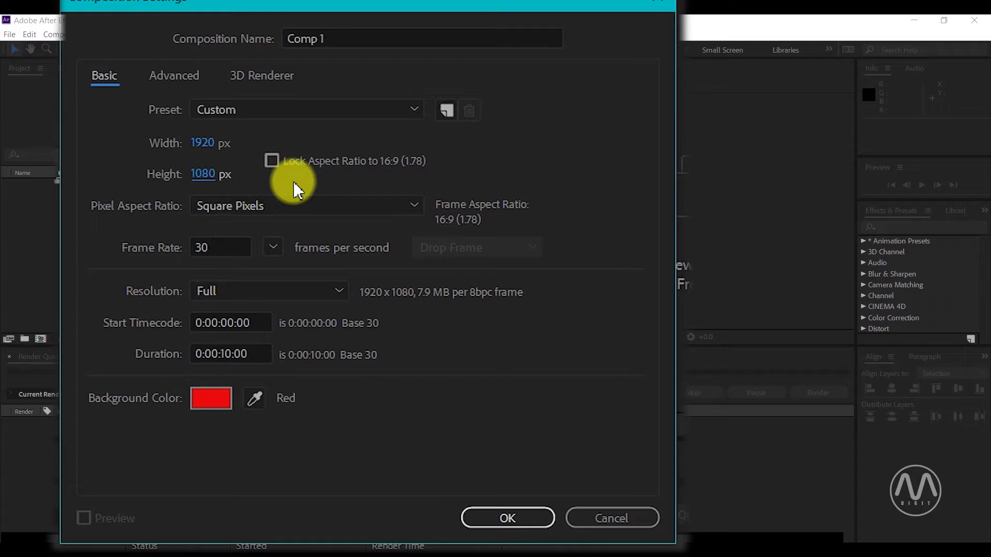
Create the new composition with the name CountDown and a deep lime green background.
click(214, 395)
click(637, 540)
drag(562, 448, 667, 454)
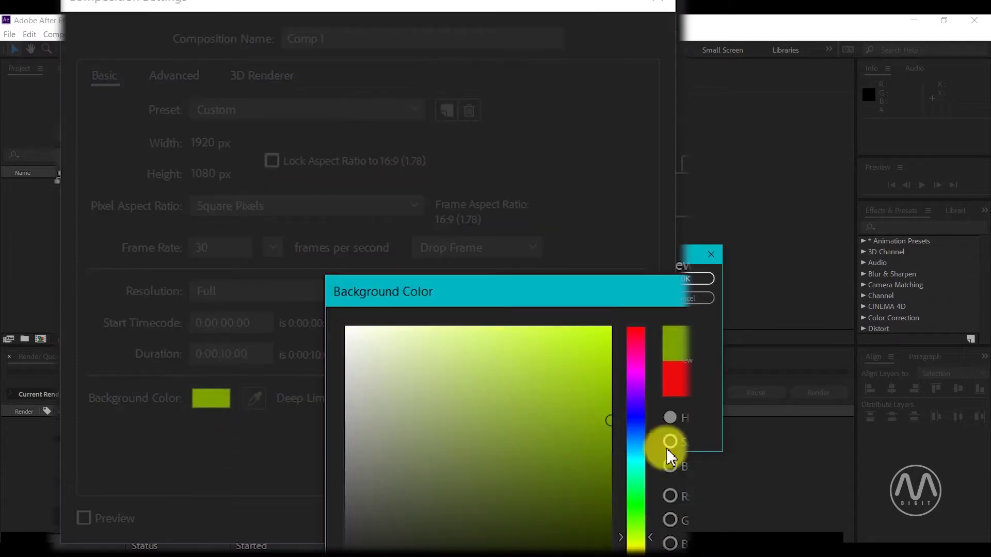
click(688, 279)
click(333, 37)
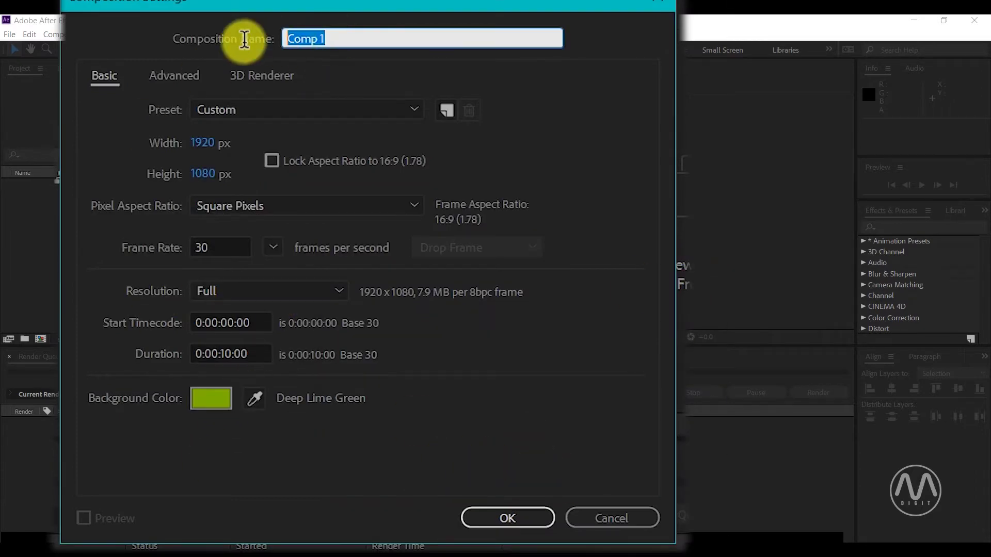
text(CountDown)
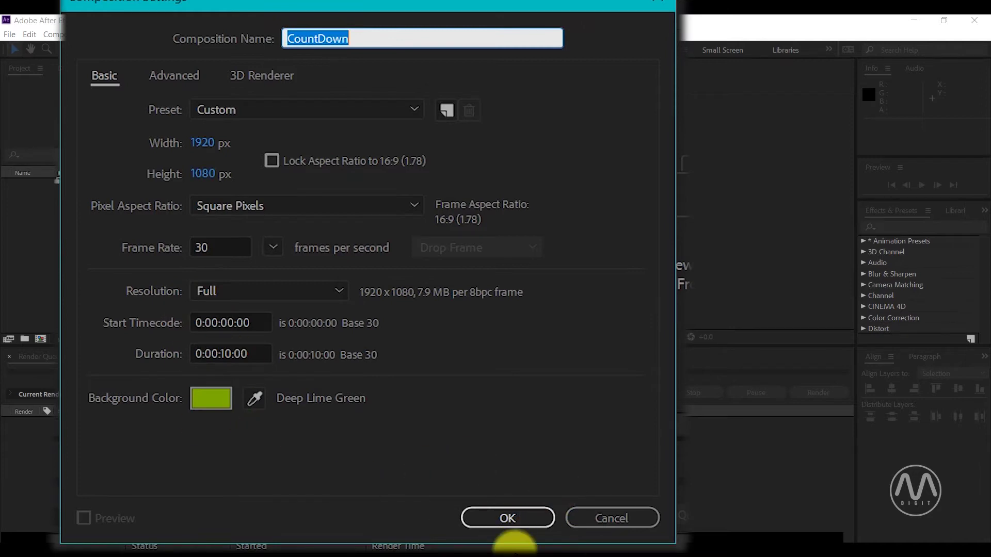
click(511, 518)
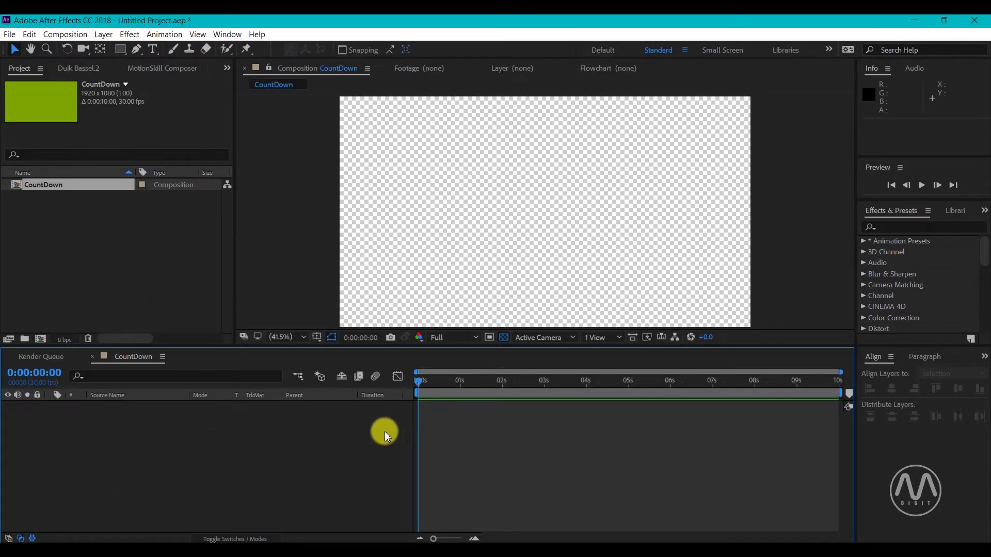
Add a white solid layer named BG to the CountDown composition.
right_click(333, 439)
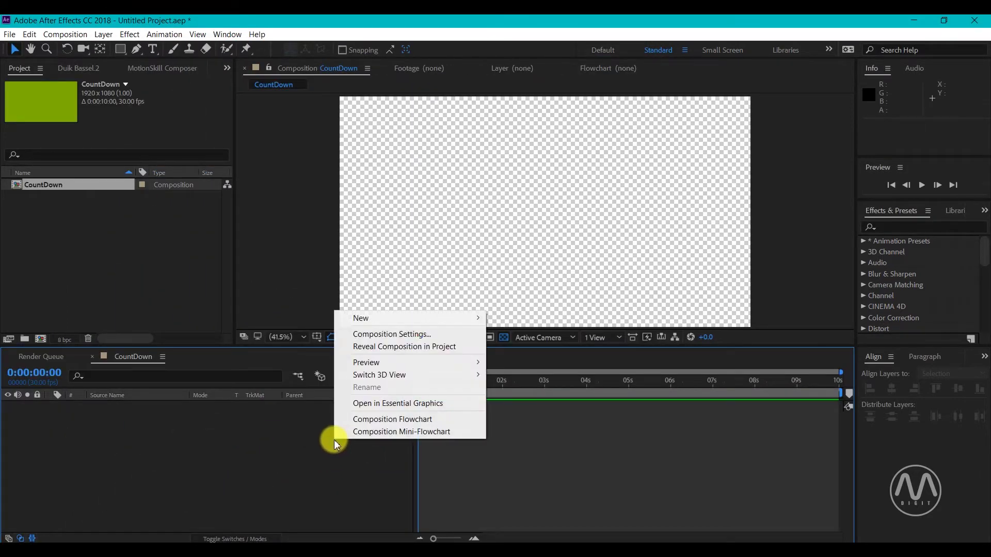
mouse_move(372, 318)
click(515, 345)
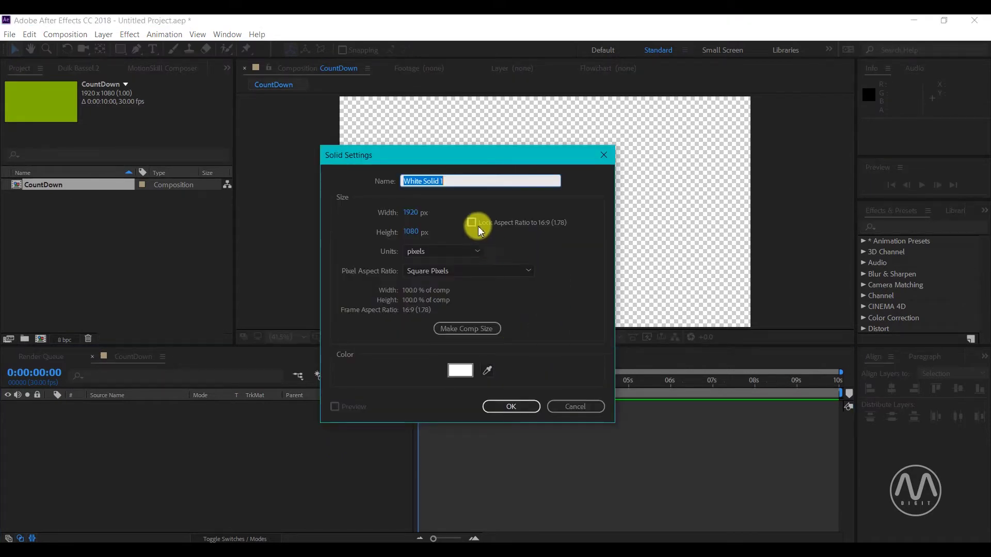
text(BG)
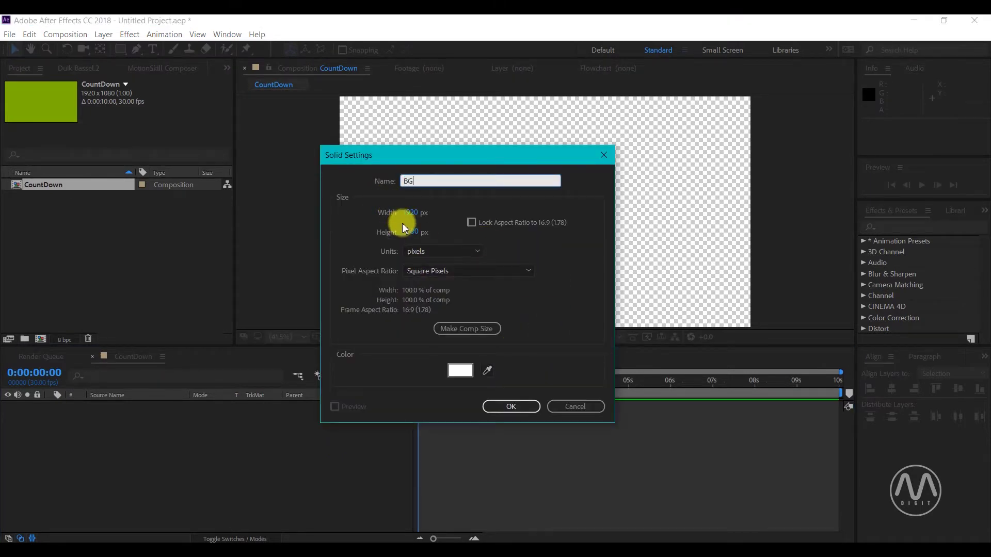
click(491, 406)
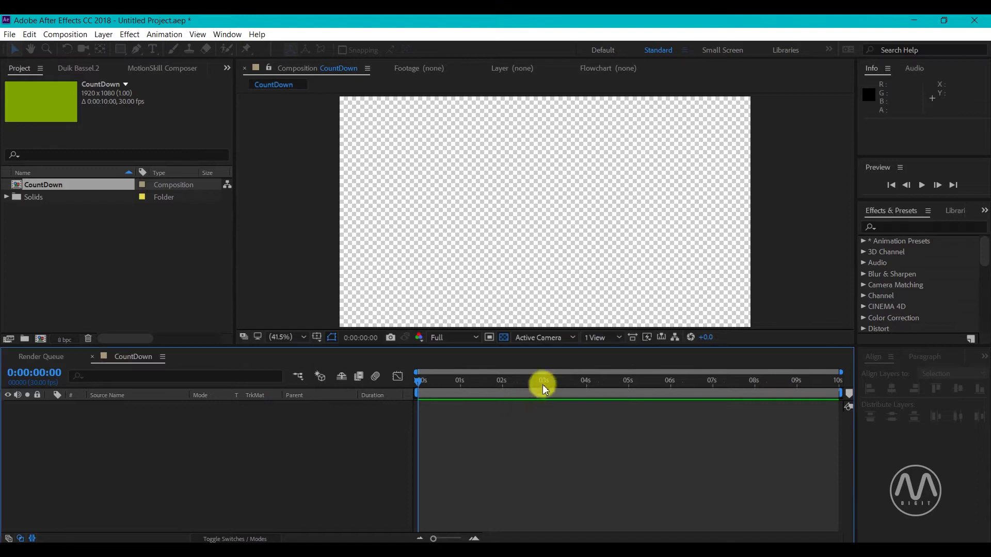
Find the Gradient Ramp effect by searching for "ramp" and apply it to the BG layer.
click(918, 227)
text(ra)
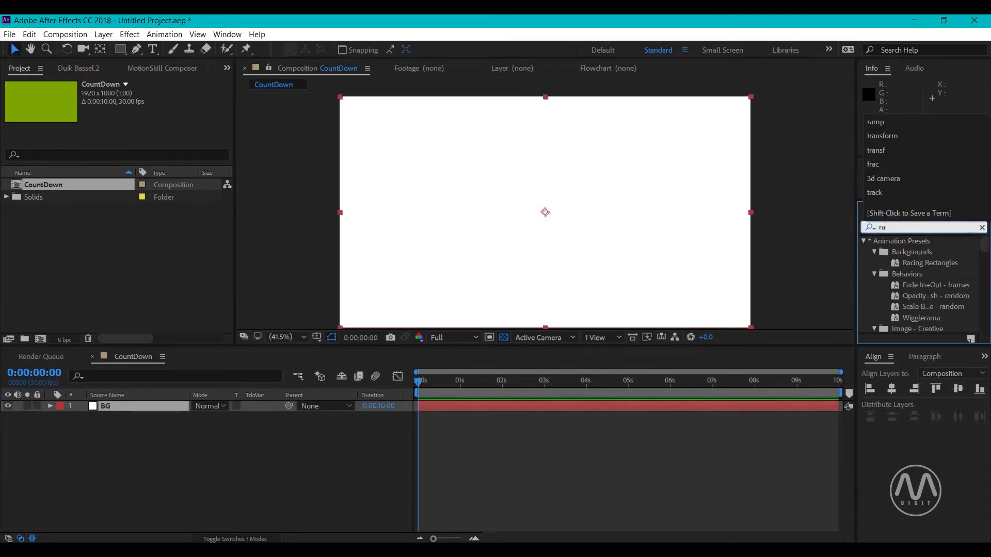
text(mp)
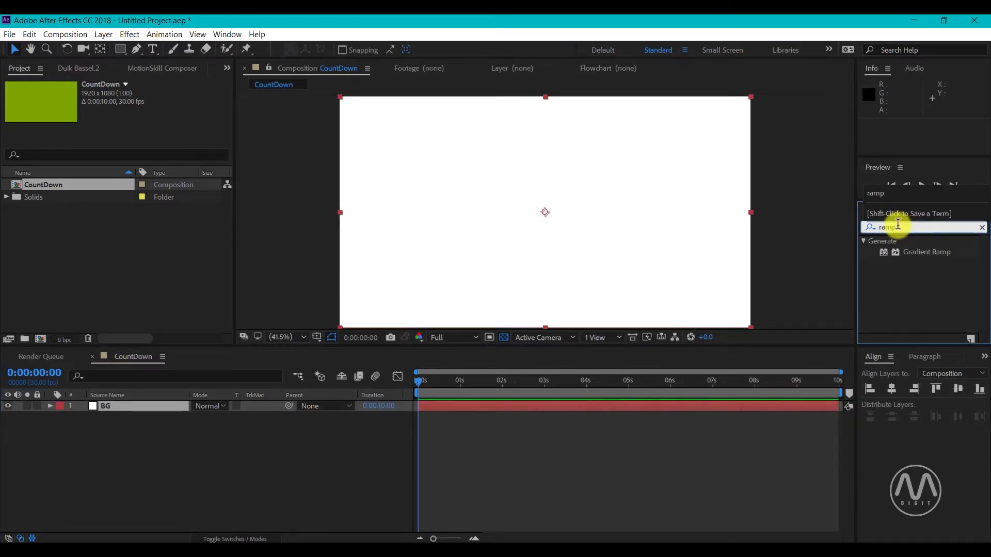
double_click(889, 260)
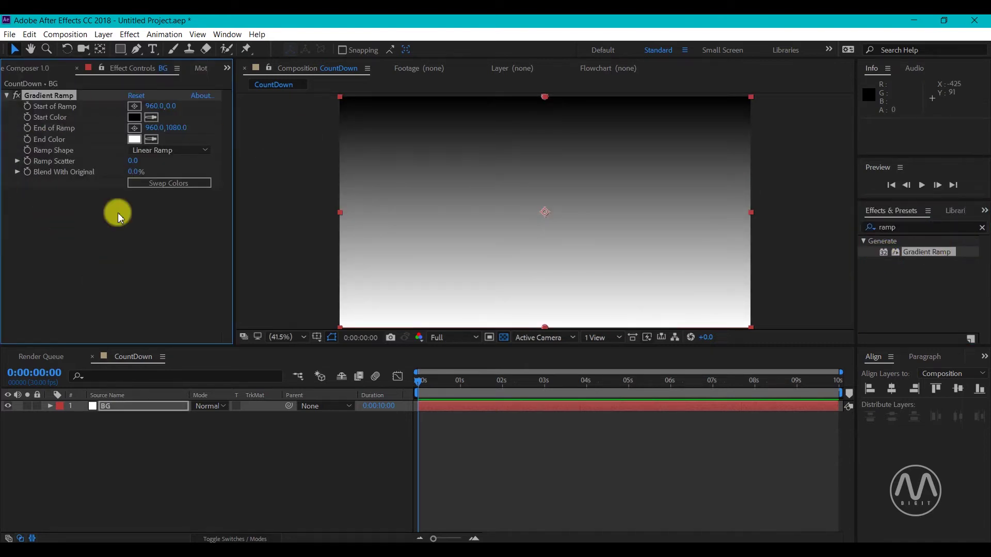
Set the end color of the BG layer's Gradient Ramp to dark gray 2F2D2D.
click(134, 139)
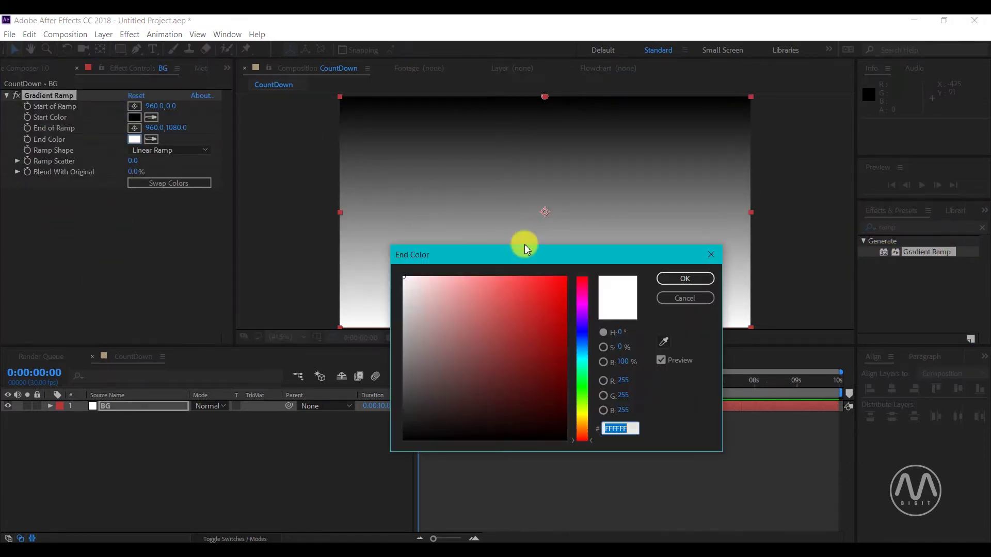
click(423, 426)
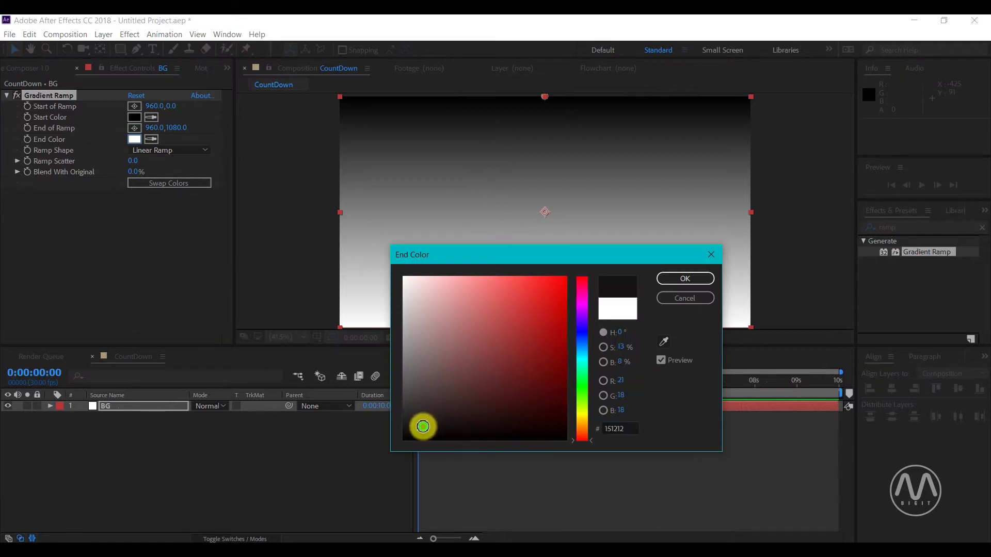
drag(417, 422, 408, 415)
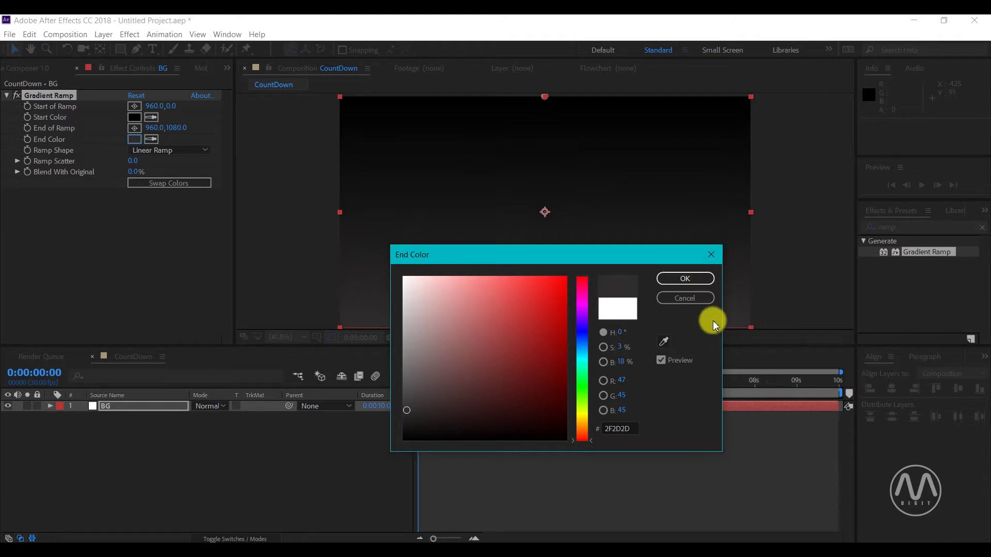
click(707, 277)
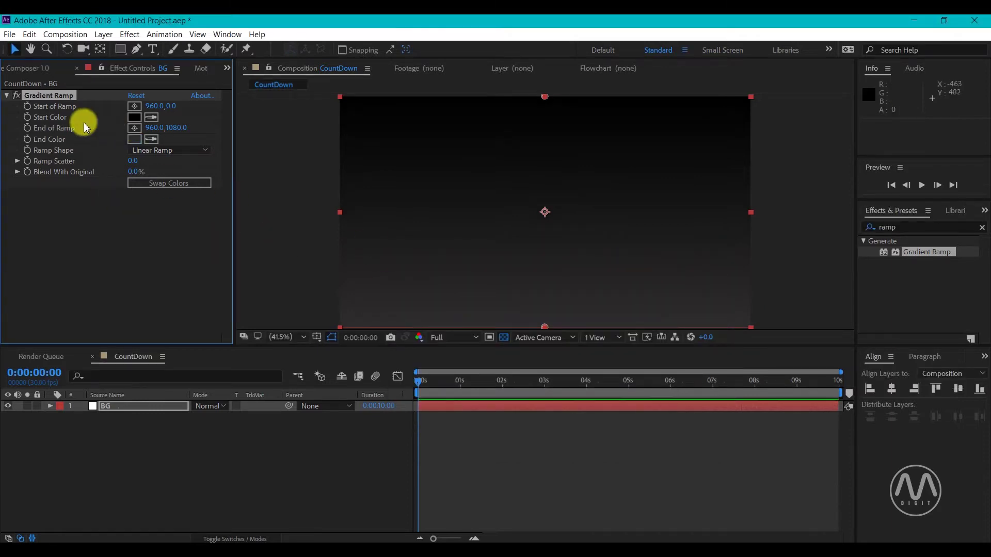
Change the BG gradient's shape to Radial Ramp and swap its start and end colors.
click(168, 151)
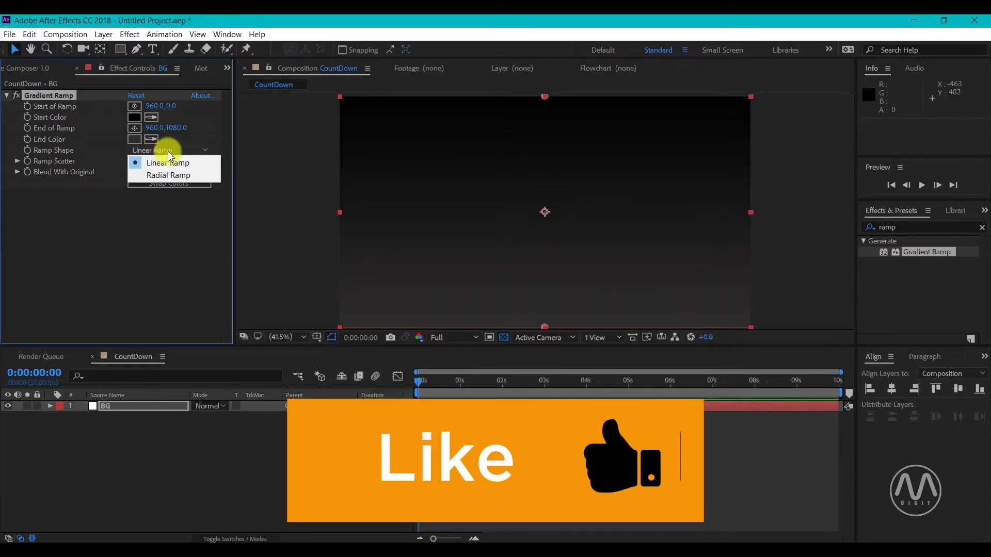
click(161, 178)
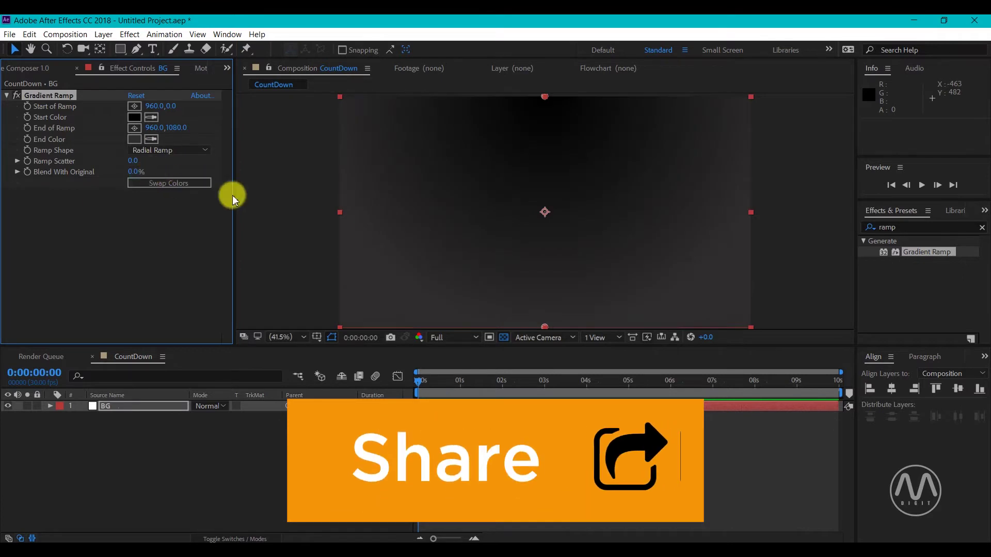
click(163, 184)
click(134, 117)
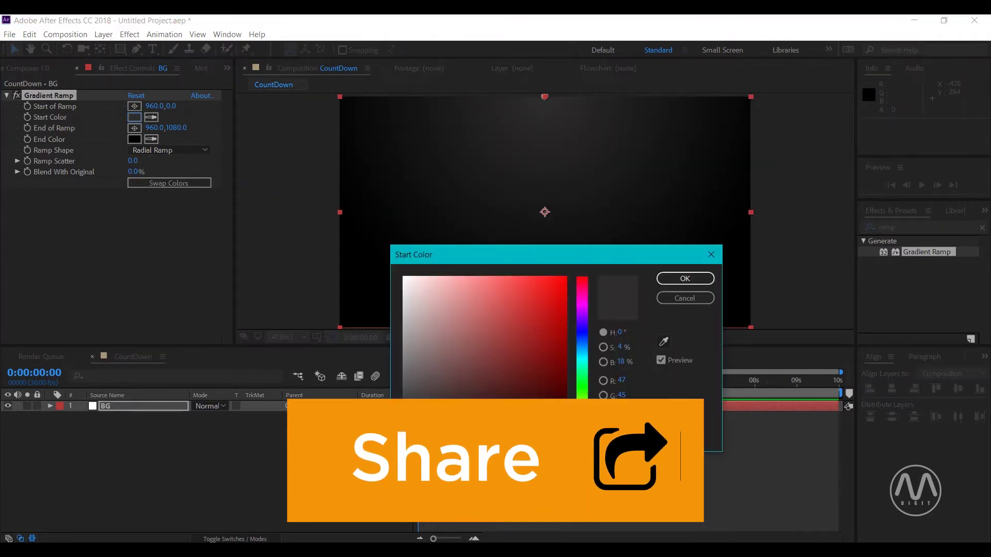
click(683, 278)
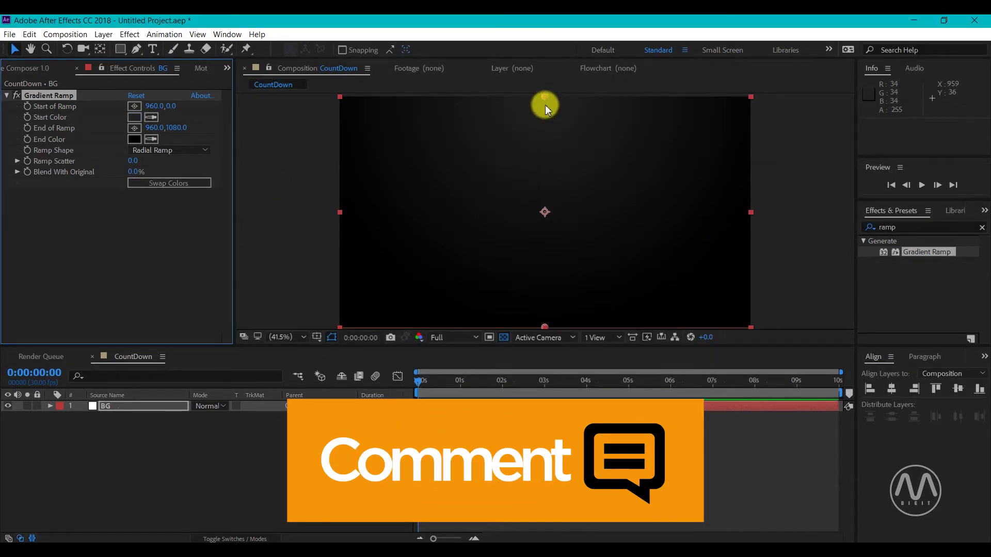
Move the BG gradient's start point to about 950, 540 at the frame's center and set Ramp Scatter to 100.
drag(545, 96, 544, 211)
click(134, 159)
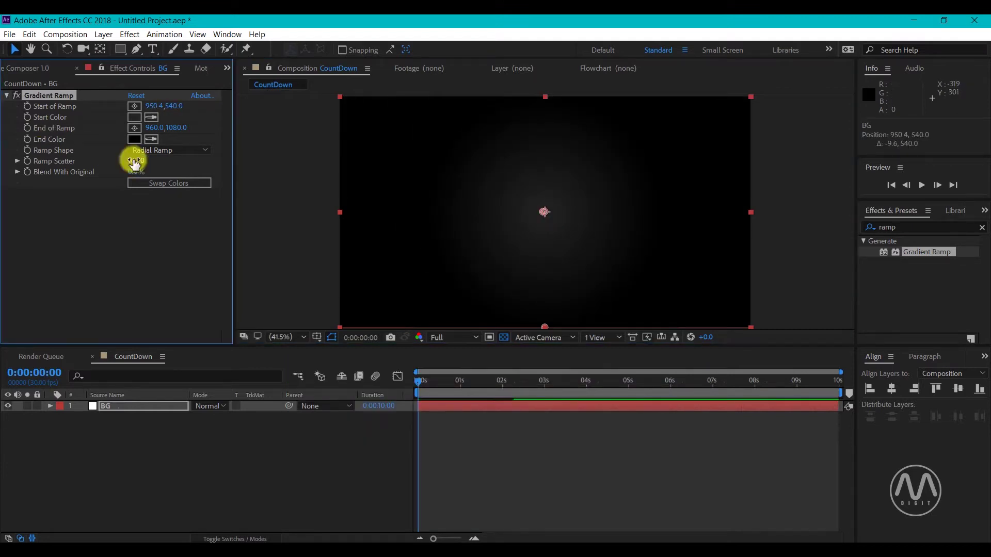
click(3, 84)
Move the BG gradient's end point to about 972, 1156 and darken its start color to 191818.
scroll(539, 271, down, 2)
mouse_move(545, 281)
mouse_down()
mouse_move(540, 310)
mouse_move(542, 281)
mouse_move(546, 290)
mouse_up()
click(134, 117)
click(410, 424)
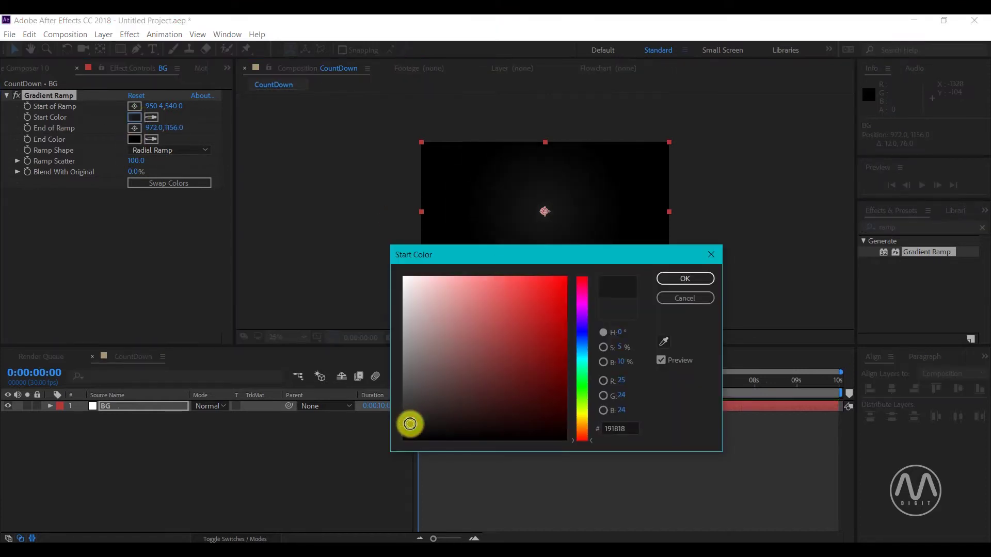
click(692, 279)
click(281, 337)
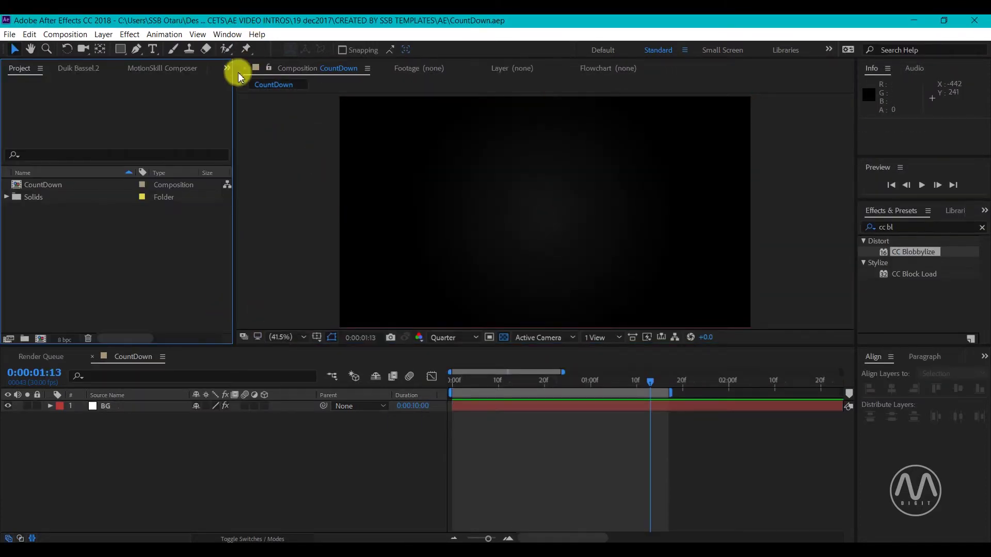
Draw a white-filled circle about 490 px wide with the Ellipse tool above the frame's center, and set the preview resolution to Full.
click(119, 50)
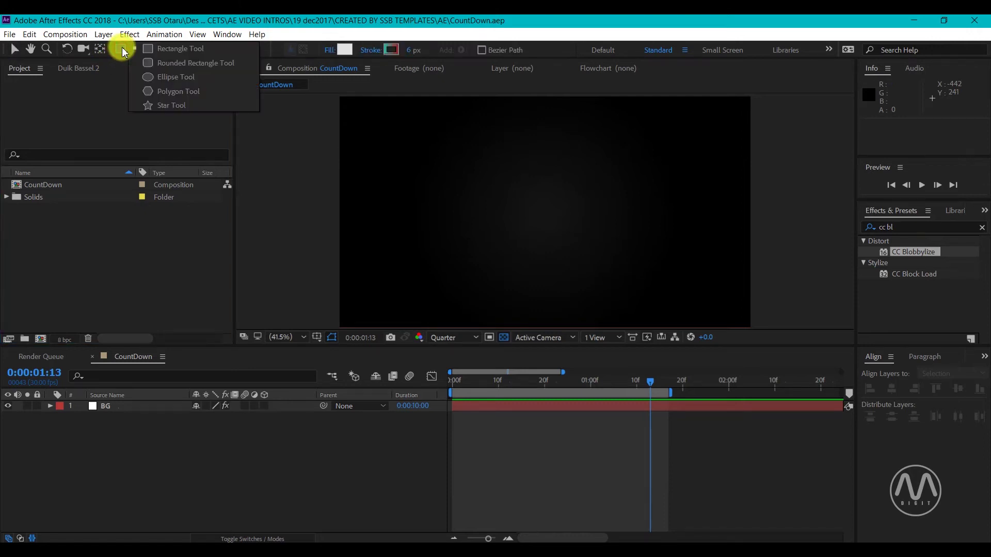
click(160, 76)
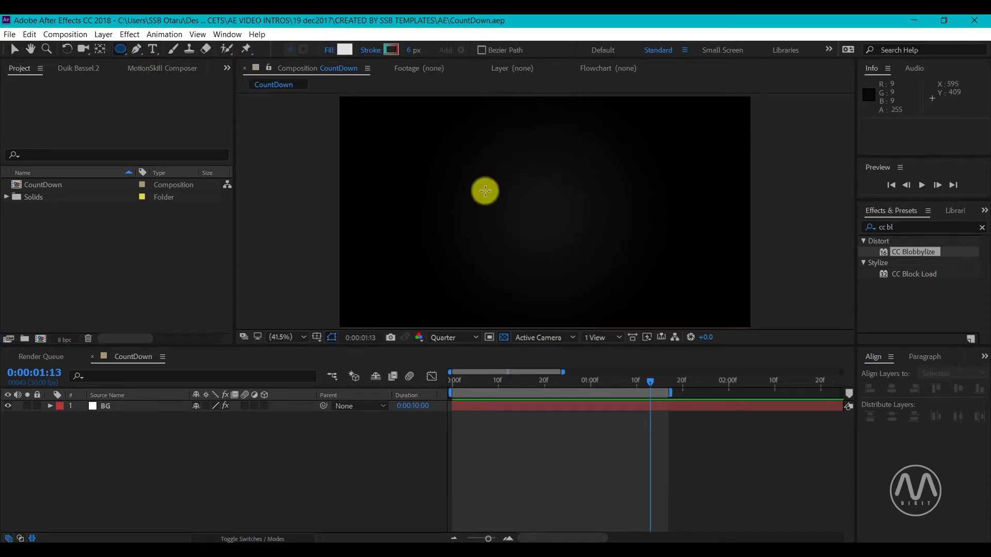
drag(545, 182, 597, 228)
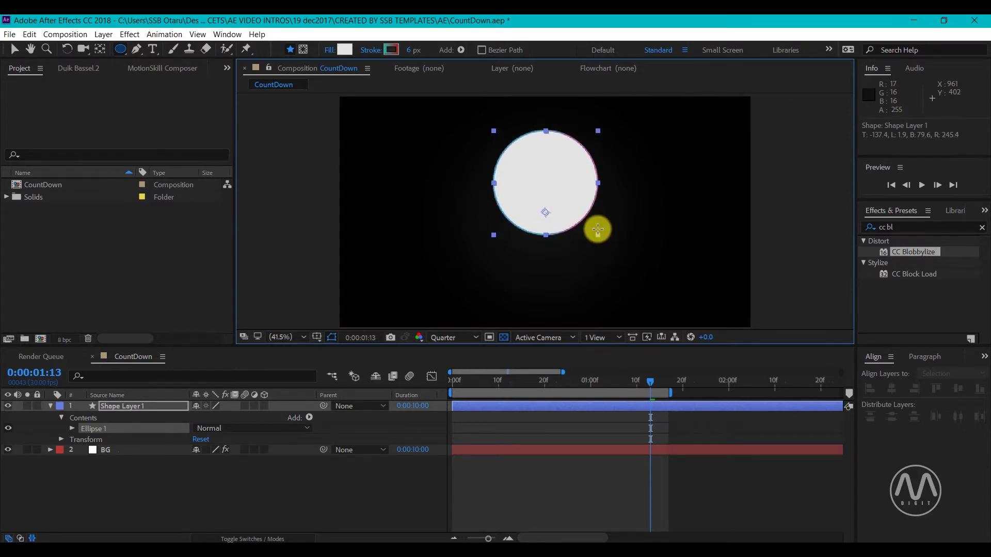
key(v)
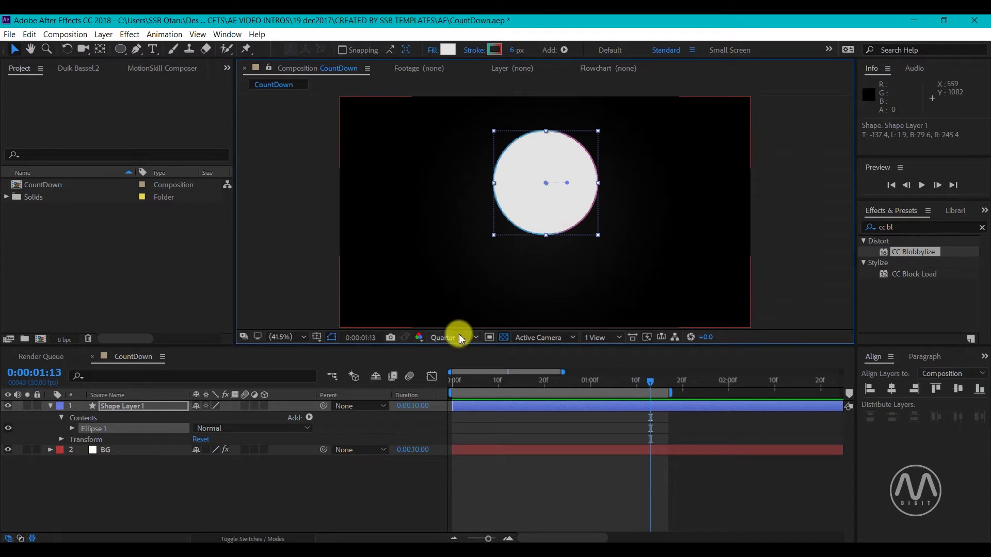
click(452, 338)
click(453, 369)
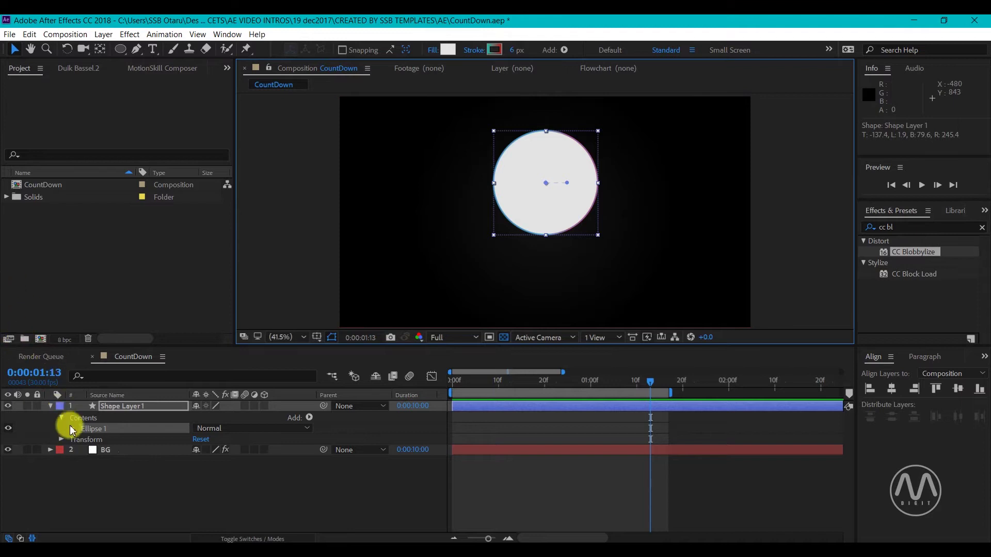
Rename the circle's shape layer to disc and collapse its properties.
click(111, 406)
key(Return)
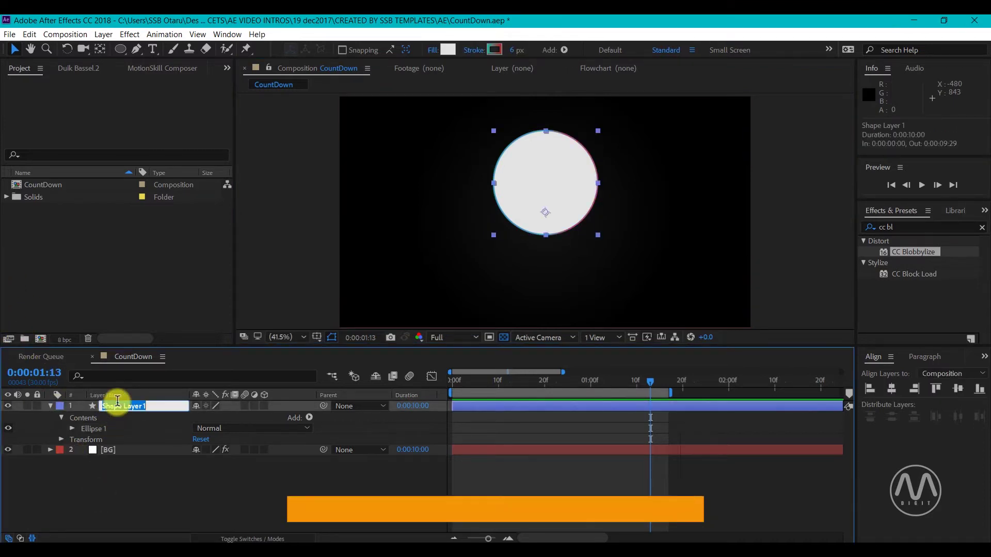
text(disc)
key(Return)
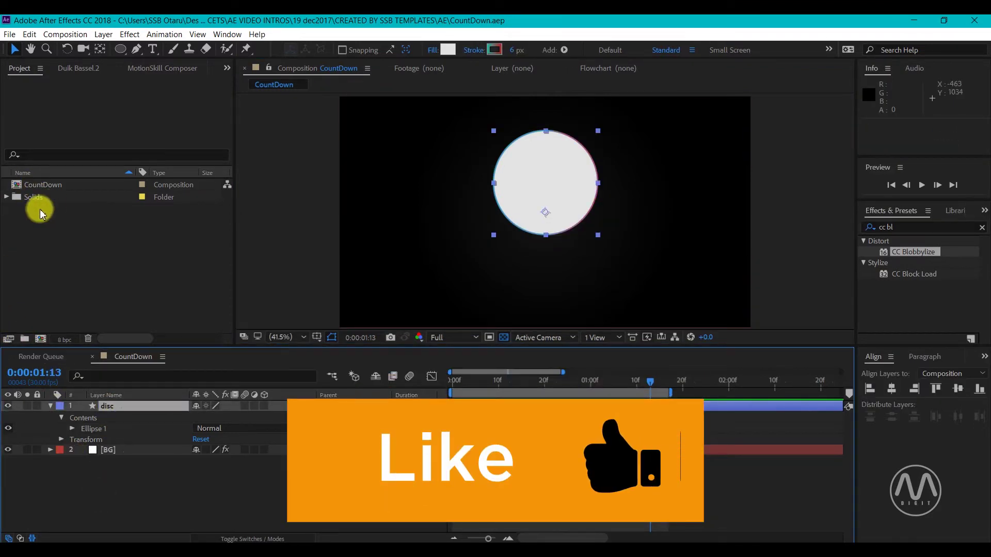
click(51, 406)
Move the disc layer's anchor point to the circle's center and center the layer vertically in the composition.
key(y)
drag(549, 214, 549, 186)
key(v)
click(958, 388)
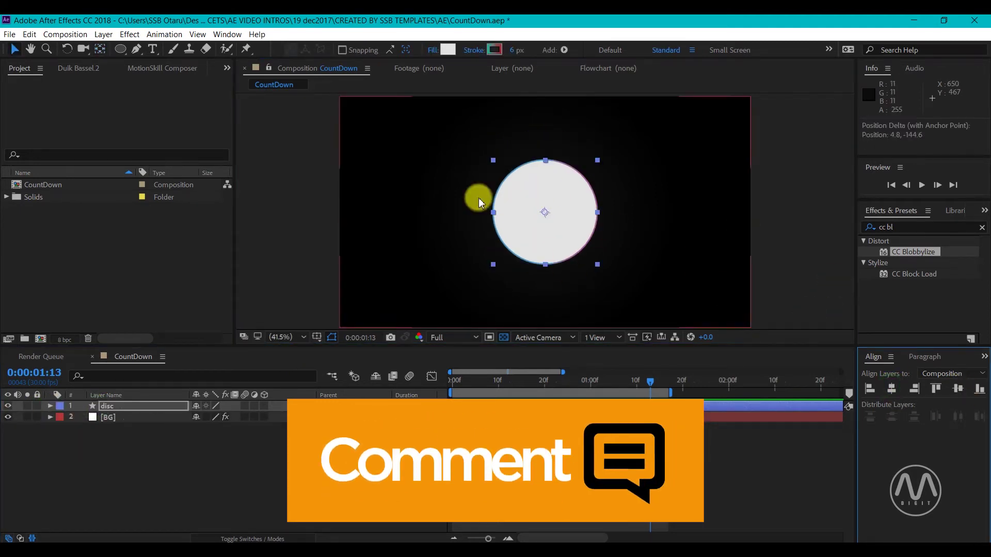
click(872, 227)
text(gradiat)
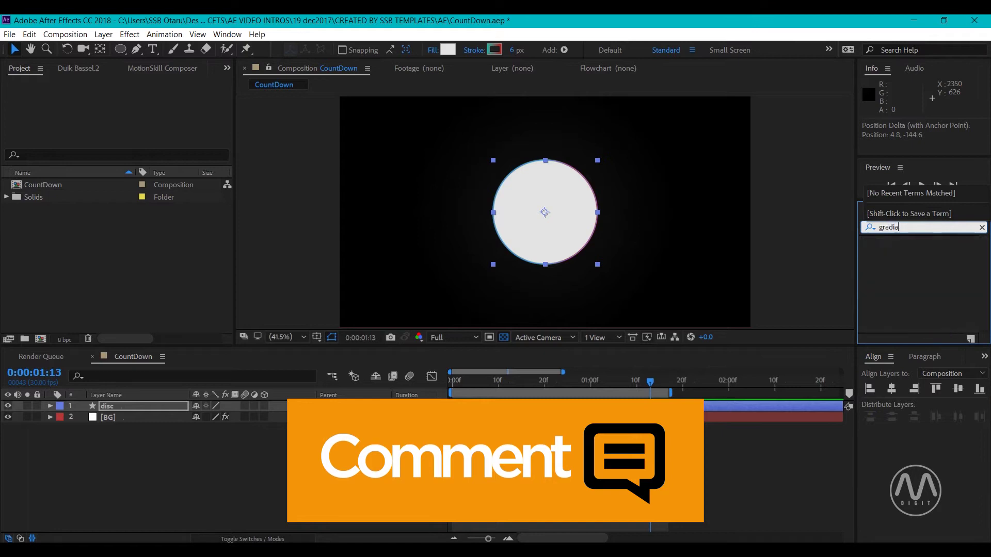
key(BackSpace)
key(BackSpace)
key(BackSpace)
key(BackSpace)
key(BackSpace)
key(BackSpace)
key(BackSpace)
Apply the Gradient Ramp effect to the disc layer and set its start color to a deep blue.
text(ramp)
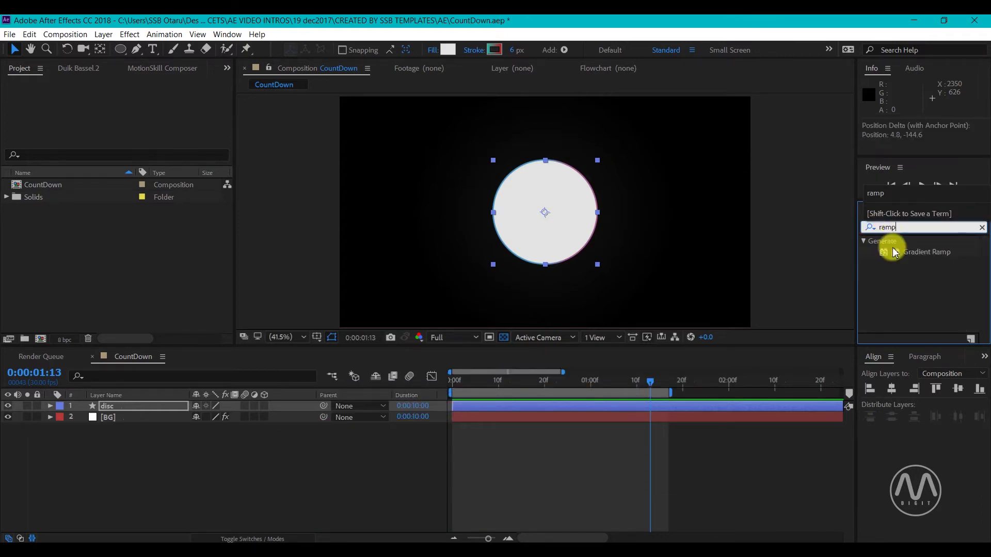
double_click(895, 253)
click(134, 117)
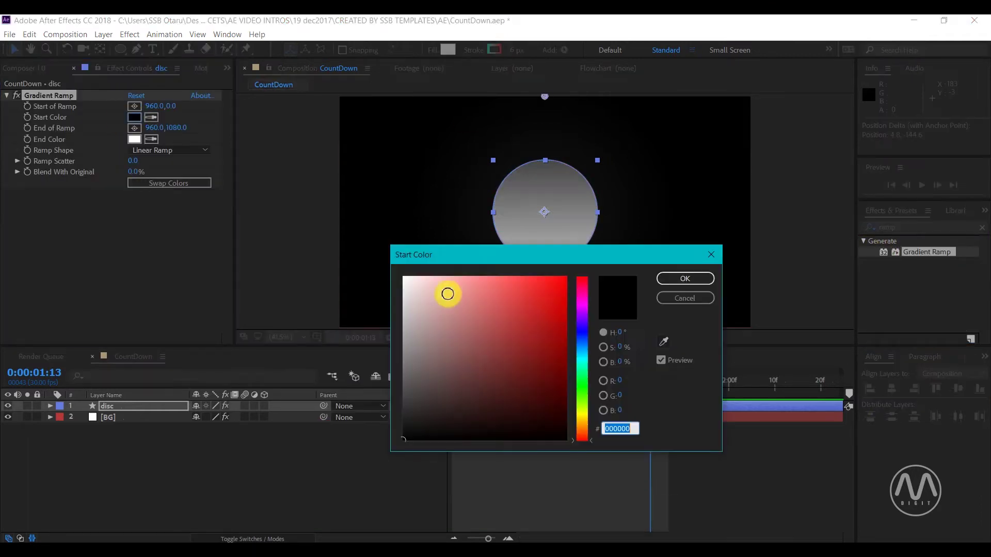
click(580, 336)
click(540, 309)
click(680, 278)
Set the Gradient Ramp's end color on the disc layer to light blue 6ABEF0.
click(133, 138)
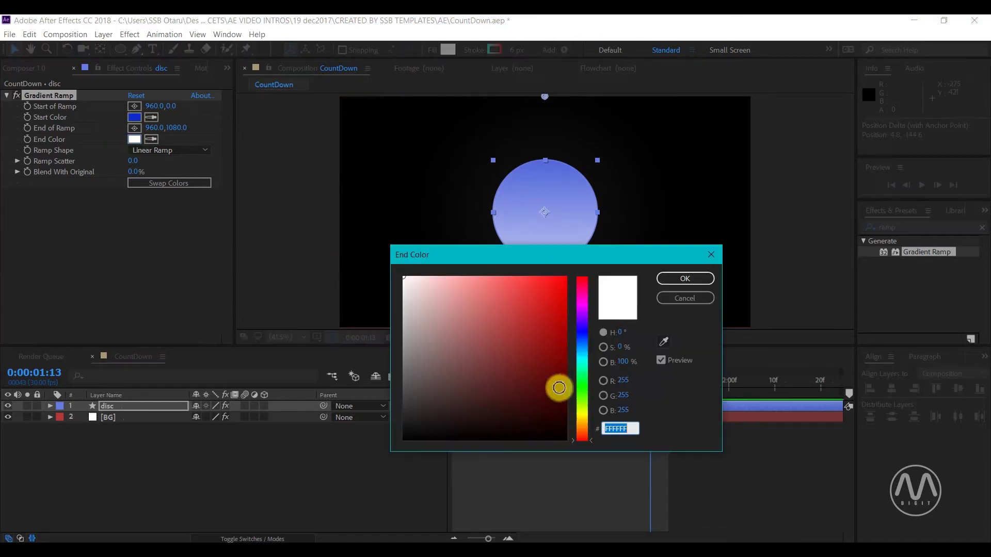
click(582, 349)
click(504, 309)
click(489, 288)
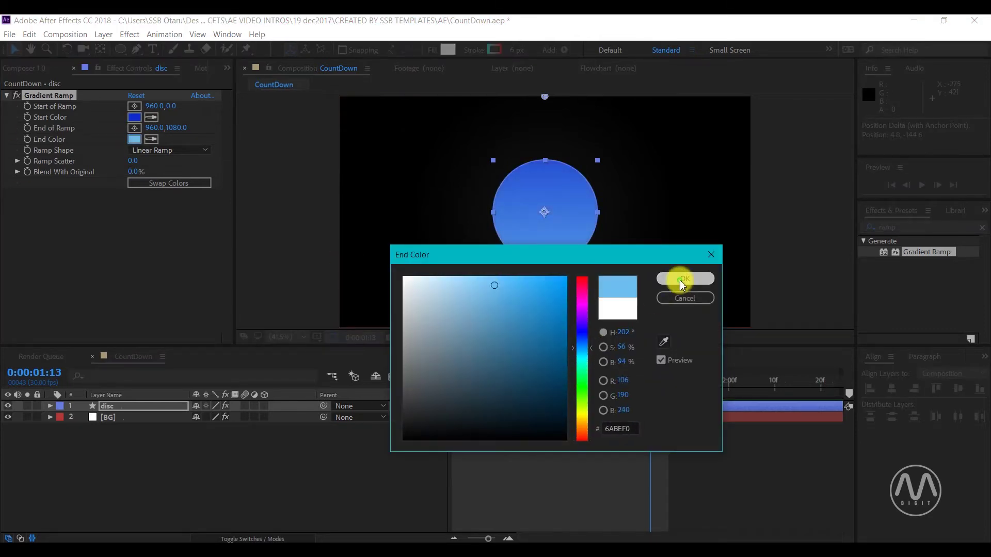
click(680, 279)
Place the ramp's start point at the disc's upper-left edge and its end point at the lower-right edge, and save the project.
drag(544, 97, 546, 157)
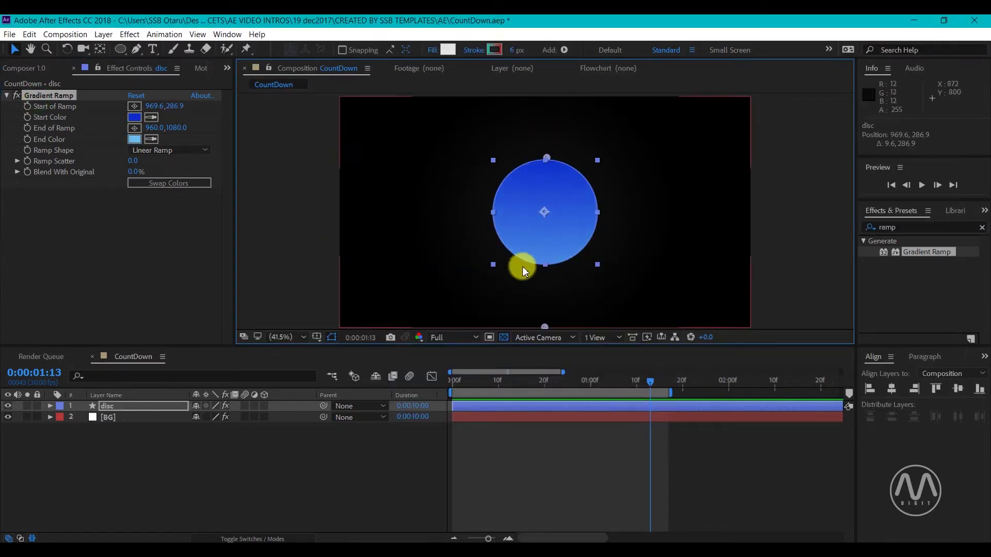
drag(545, 321, 566, 256)
mouse_move(546, 157)
mouse_down()
mouse_move(529, 199)
mouse_move(529, 164)
mouse_up()
key(ctrl+s)
Duplicate the disc layer and apply the Color Emboss effect to the visible copy, disc 2.
key(ctrl+d)
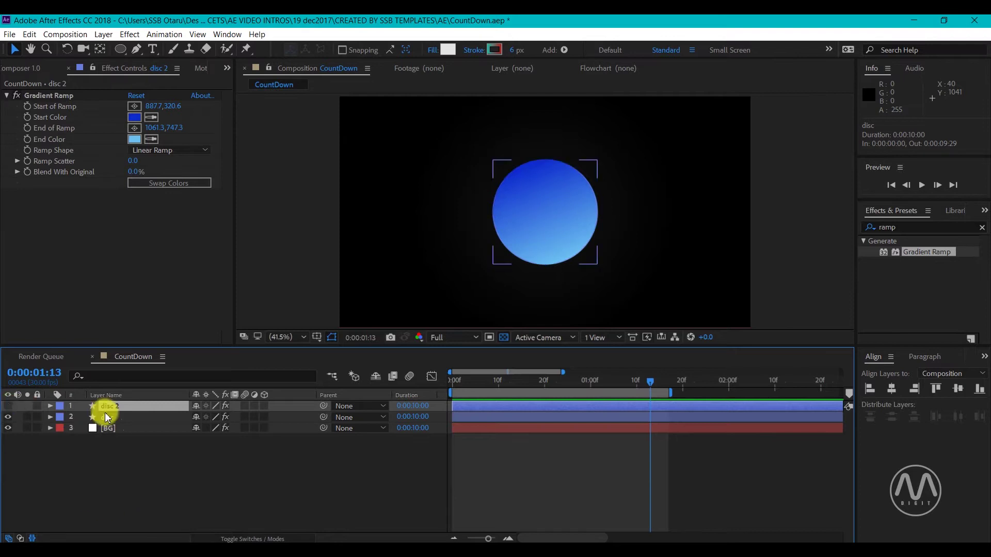
click(106, 417)
click(11, 407)
click(877, 227)
text(embose)
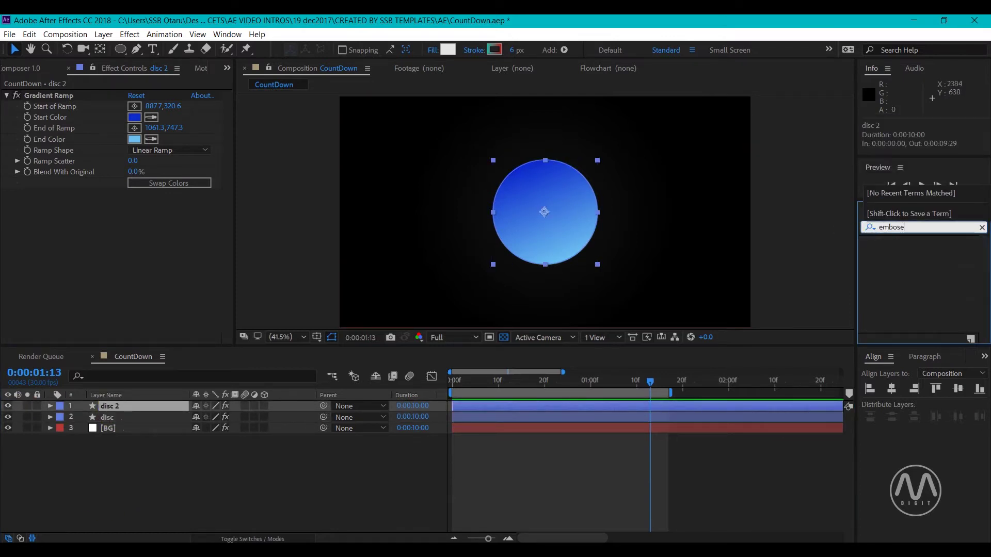
key(BackSpace)
double_click(883, 285)
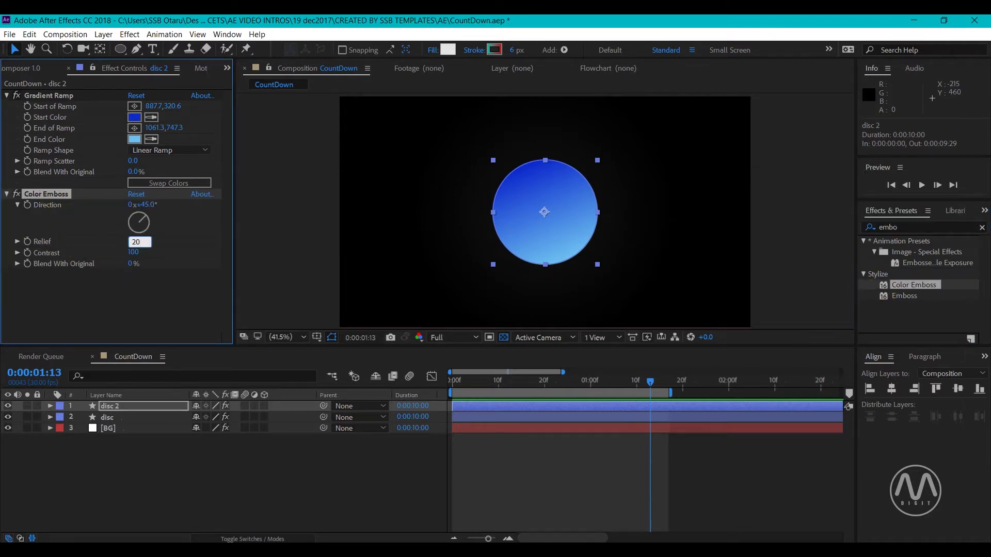
Set disc 2's Color Emboss relief to 20 and contrast to 80.
text(20)
key(Return)
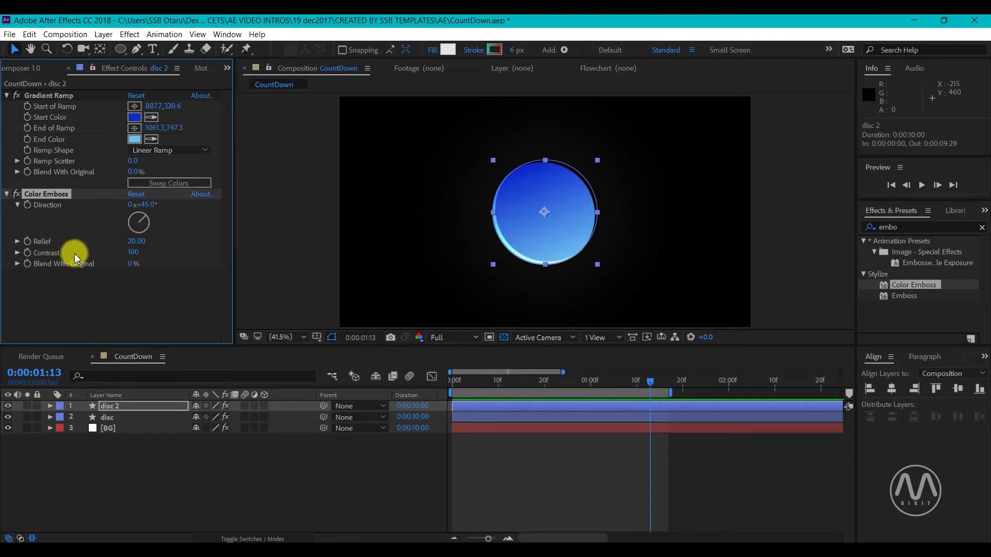
click(133, 252)
text(80)
click(133, 405)
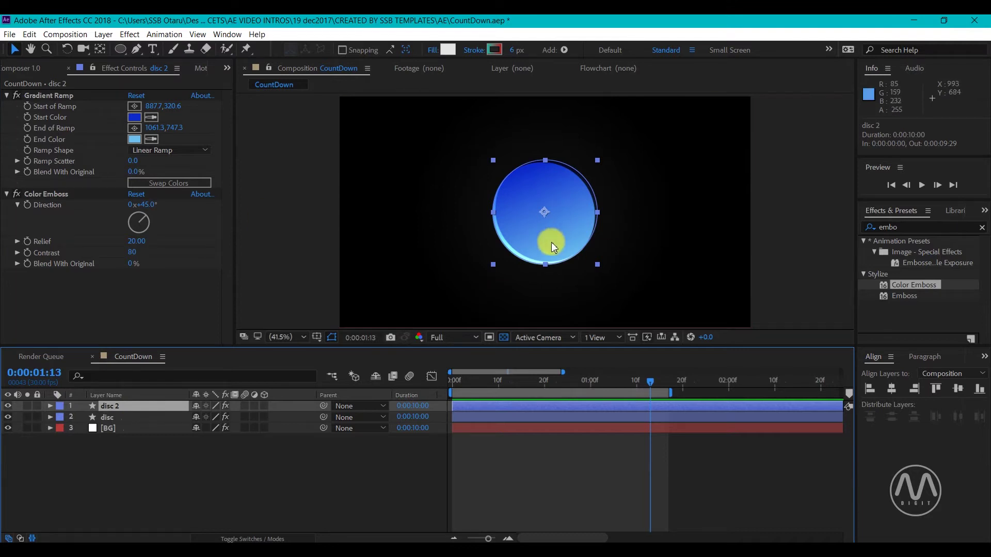
Duplicate the original disc layer, place the copy at the top of the layer stack, and remove its Gradient Ramp effect.
click(103, 417)
key(ctrl+d)
drag(106, 417, 113, 402)
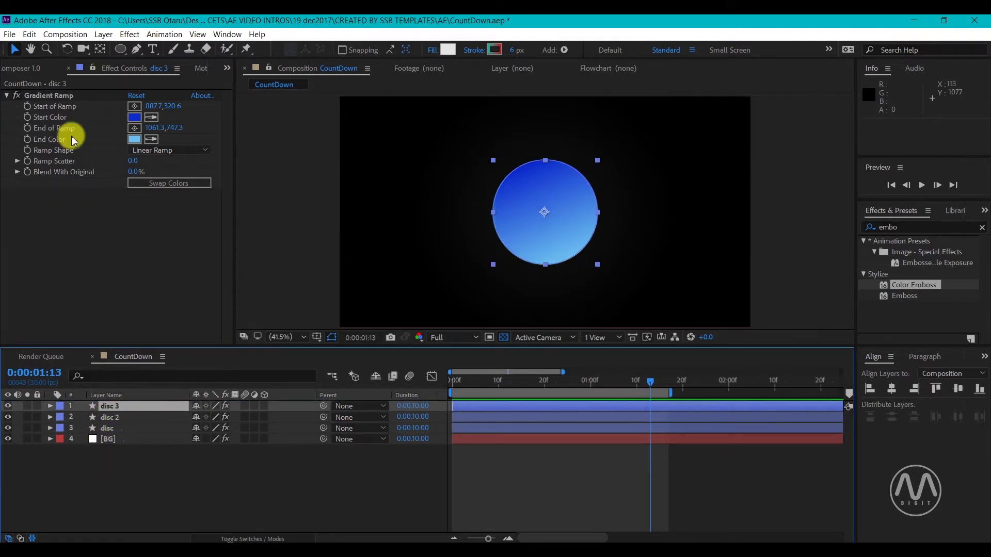
click(44, 96)
key(Delete)
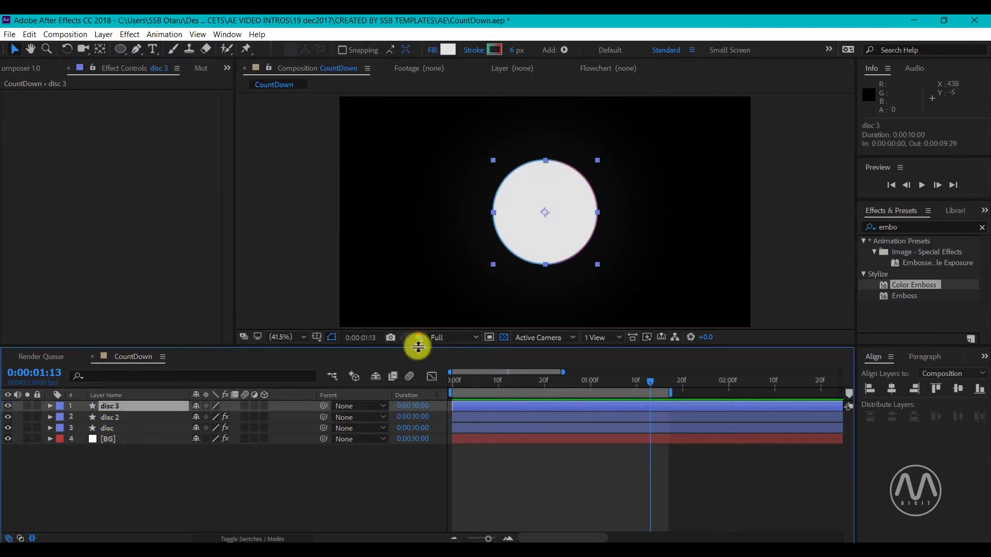
Duplicate the disc 3 layer and change the copy's fill color to red.
click(107, 395)
key(ctrl+d)
click(454, 50)
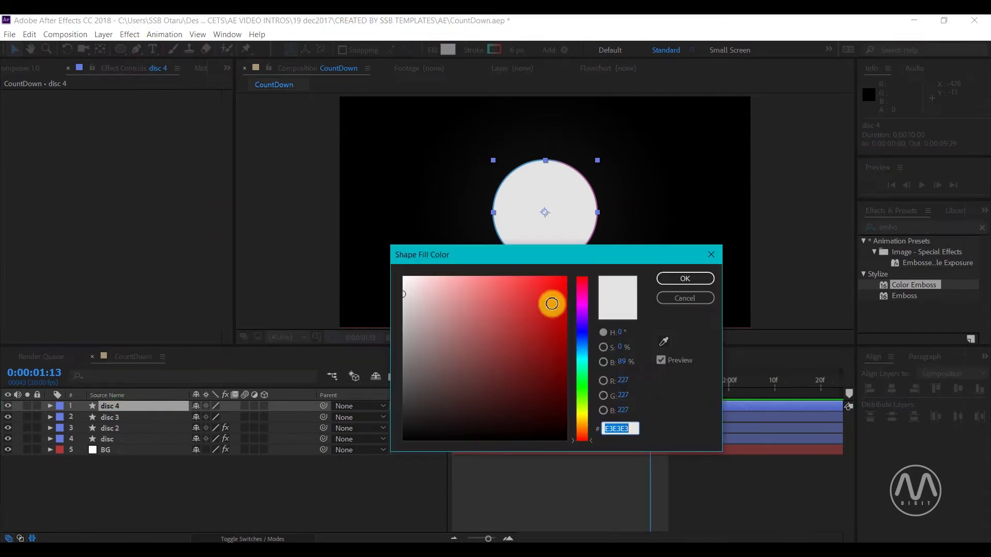
click(552, 303)
key(Return)
Offset the red disc 4 up and to the right, rotated 19° and scaled to a round shape, leaving a white crescent uncovered.
drag(541, 211, 595, 139)
click(129, 405)
key(r)
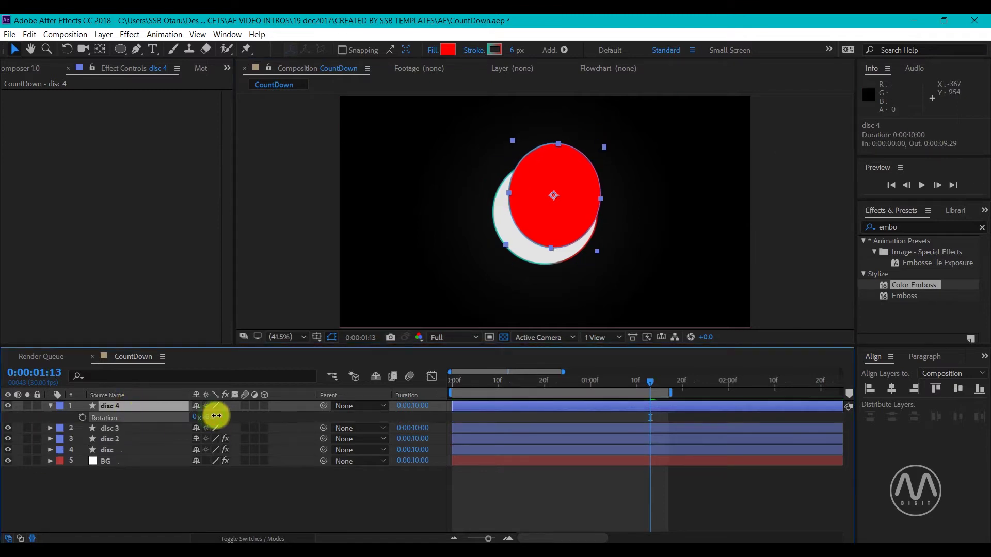
drag(216, 415, 228, 409)
drag(547, 196, 601, 219)
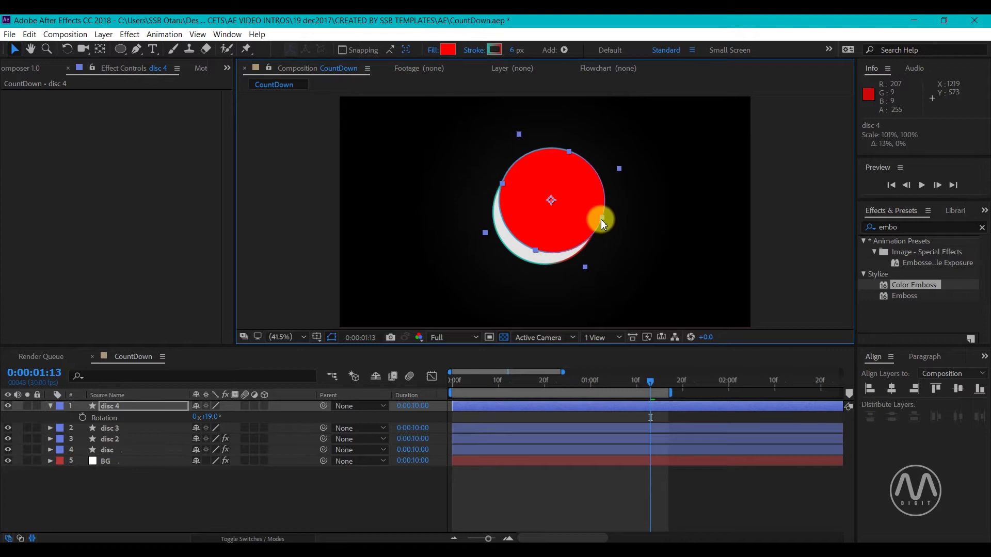
drag(548, 197, 553, 196)
Set the disc 3 layer's track matte to Alpha Inverted Matte "disc 4".
click(110, 428)
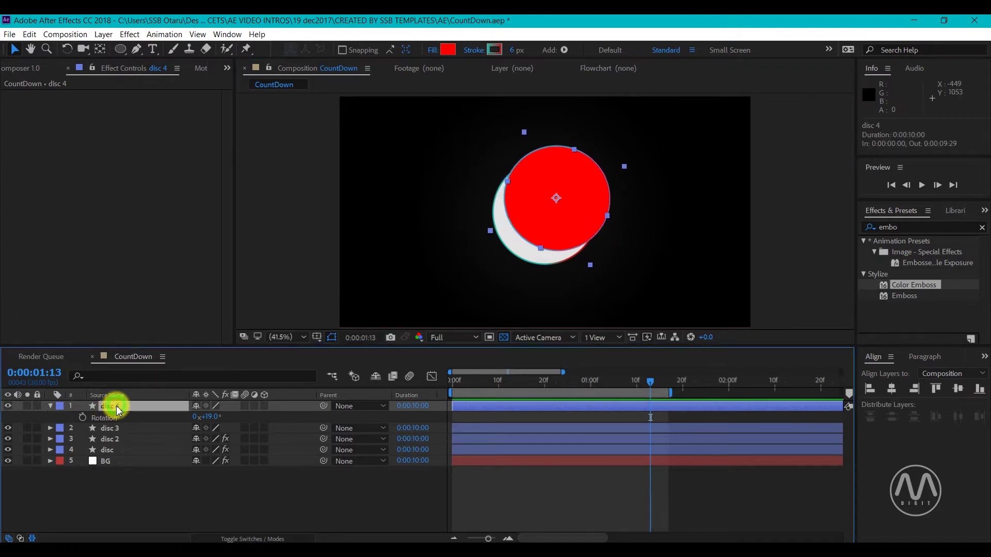
click(239, 537)
click(260, 428)
click(286, 454)
click(261, 428)
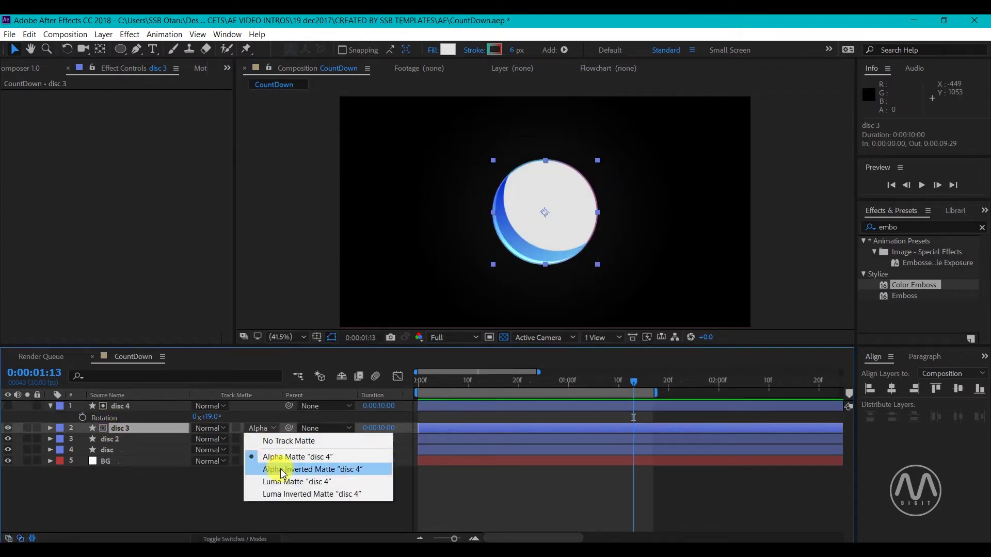
click(283, 470)
Set the disc 3 crescent layer's opacity to 30%.
click(50, 406)
key(t)
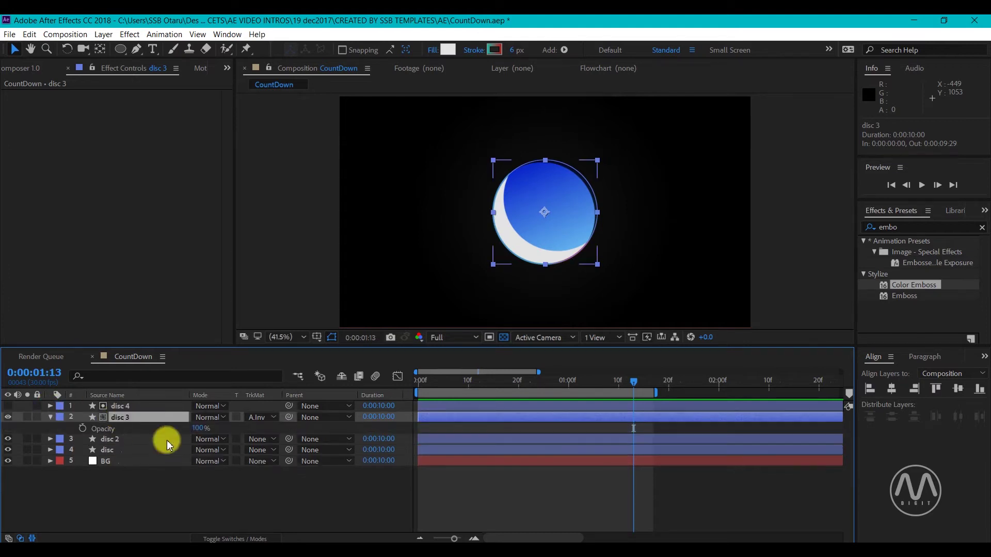
click(200, 428)
text(10)
key(Return)
click(199, 425)
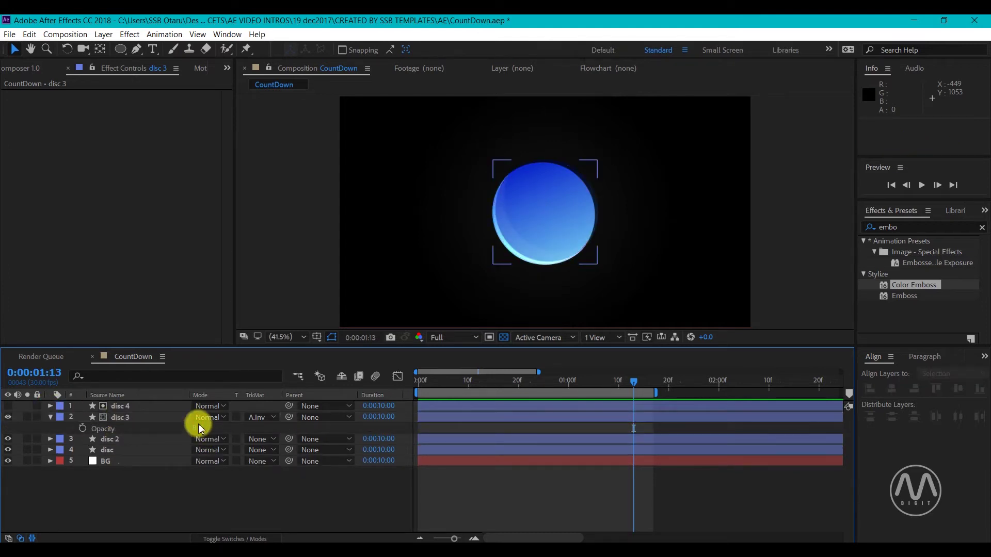
Create a white 1920 × 1080 px solid named flair above the disc 4 layer.
click(120, 406)
right_click(127, 483)
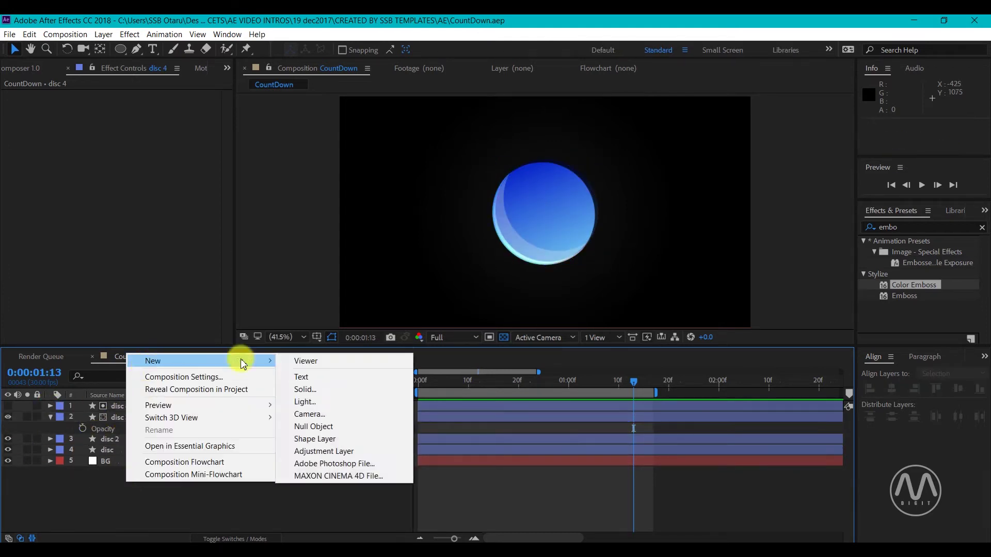
click(305, 389)
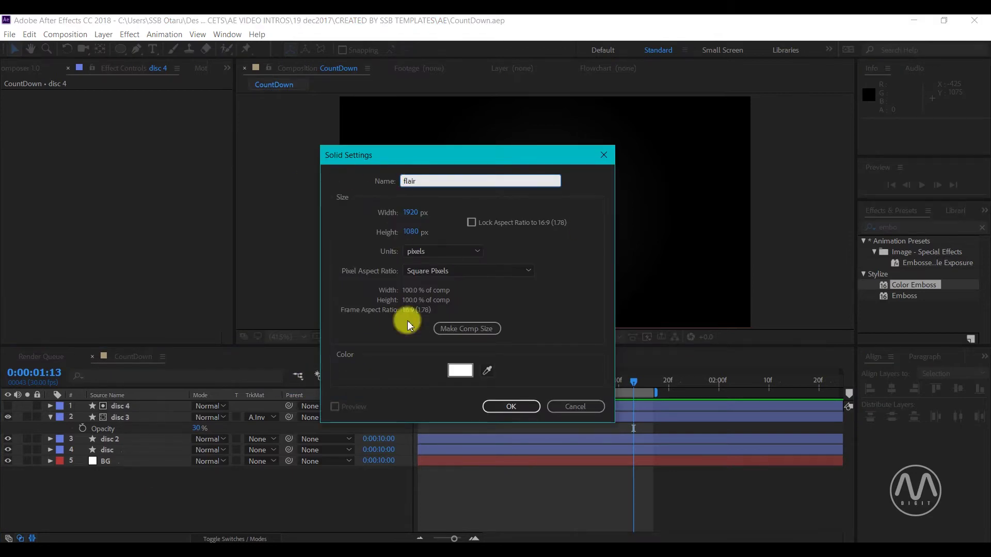
click(511, 406)
Apply the Video Copilot Optical Flares effect to the flair solid.
click(130, 34)
mouse_move(160, 404)
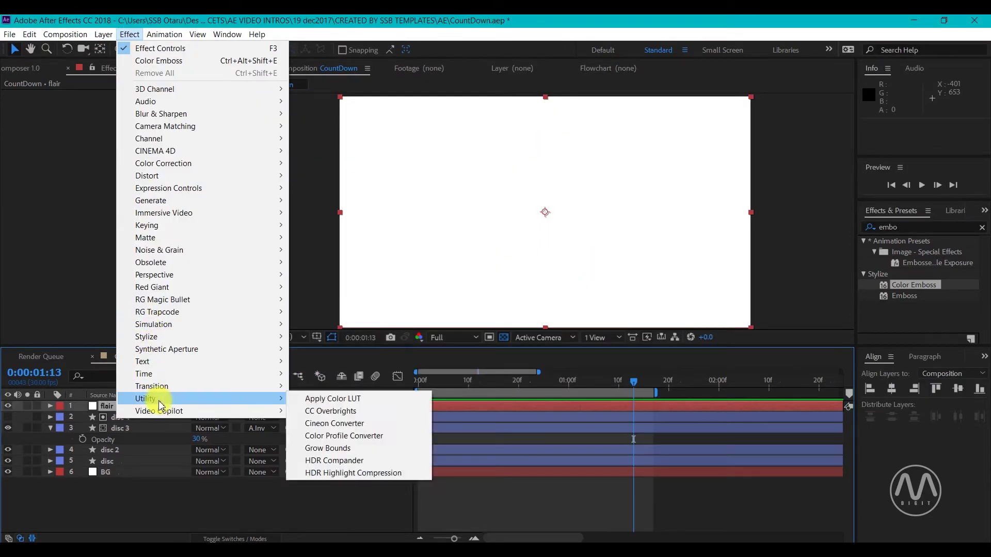
mouse_move(188, 411)
click(330, 424)
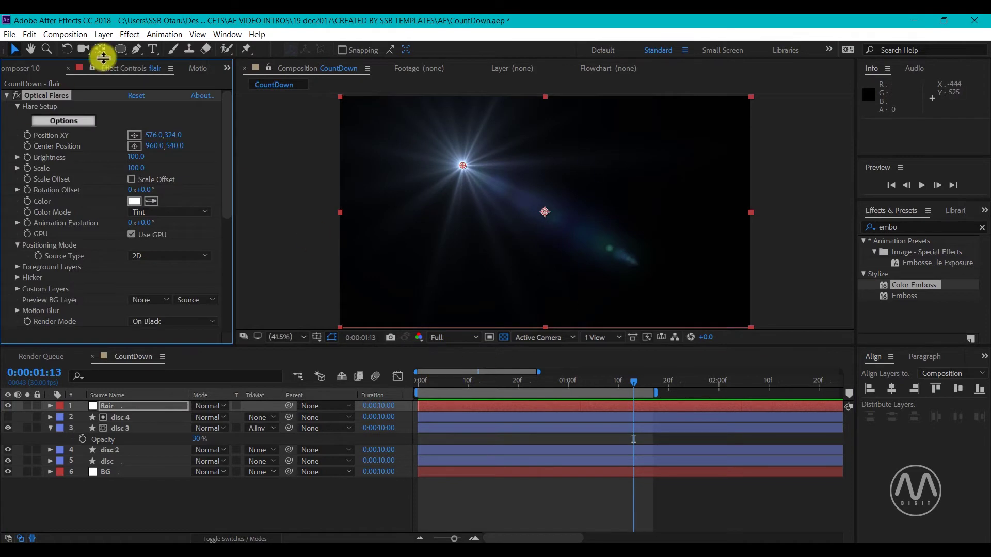
Load the Beam preset from the Light presets into the Optical Flares effect.
click(64, 121)
click(700, 341)
double_click(671, 403)
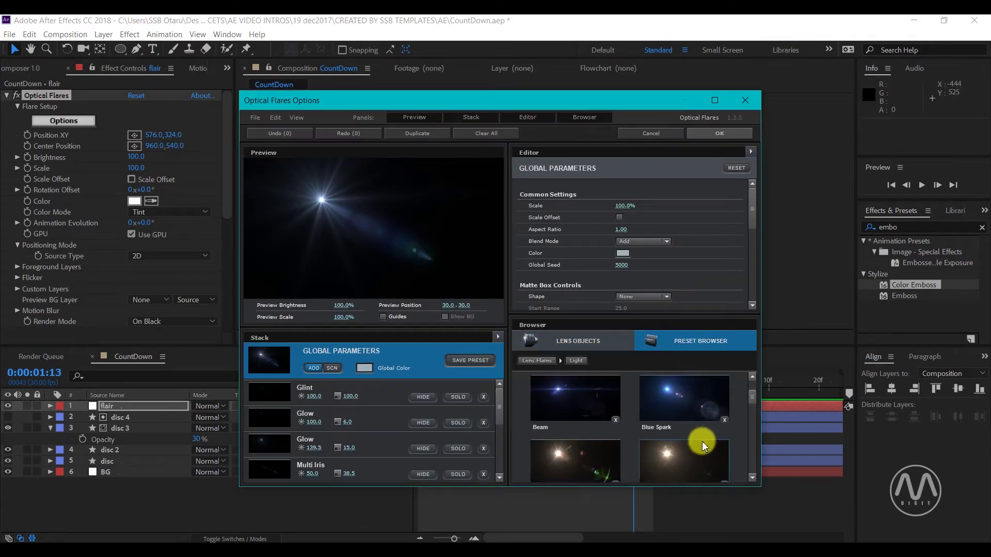
click(574, 427)
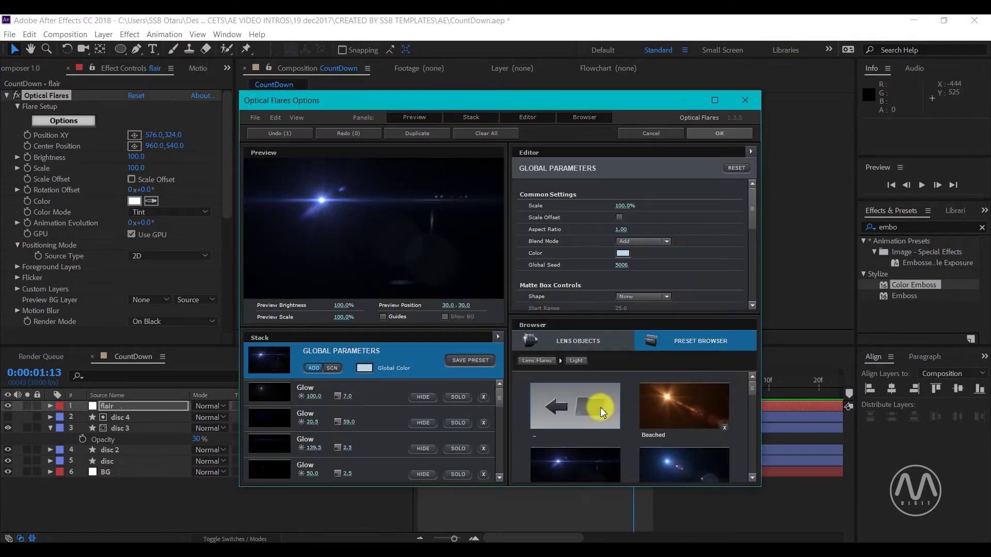
click(704, 134)
Move the flare to the composition's center and set the flair layer's blending mode to Screen.
drag(463, 165, 546, 212)
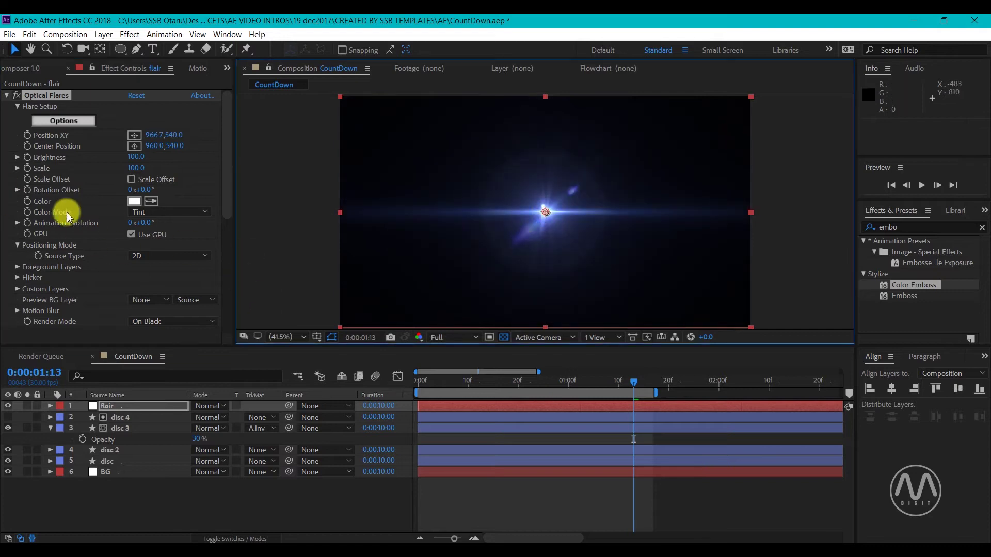
click(171, 321)
click(207, 406)
click(206, 406)
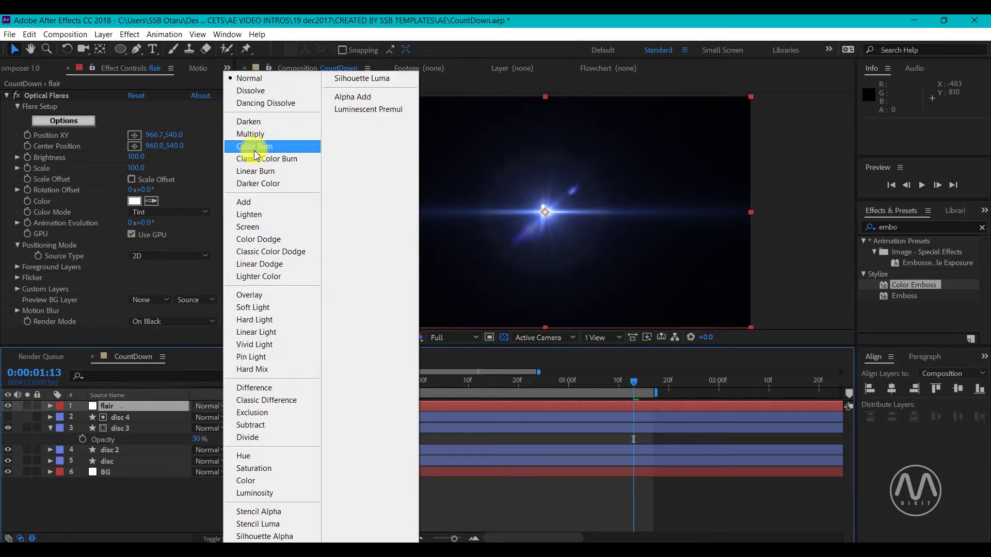
click(243, 227)
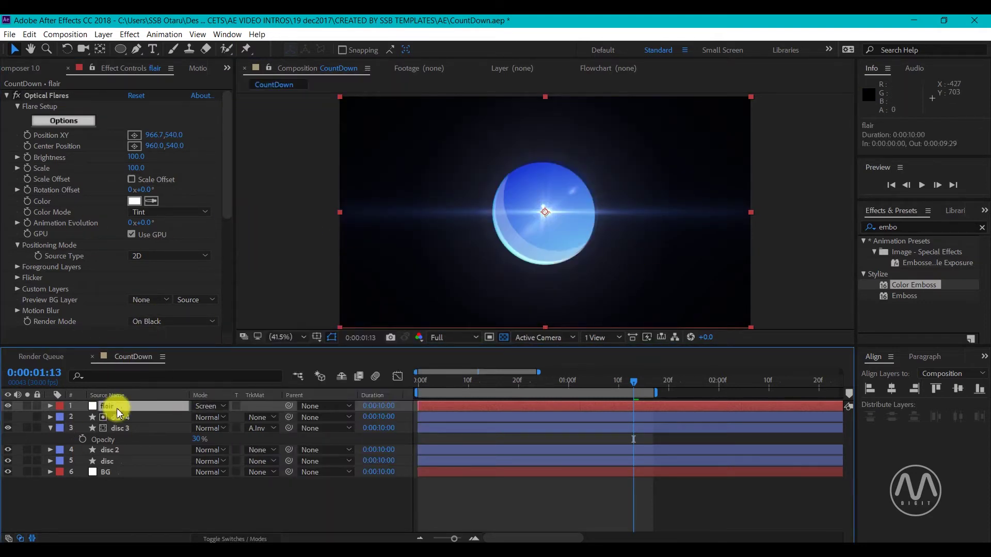
Rotate the flair layer to -40° and move the flare's source to the disc's lower-right edge.
key(r)
mouse_move(204, 415)
mouse_down()
mouse_move(179, 410)
mouse_move(204, 416)
mouse_up()
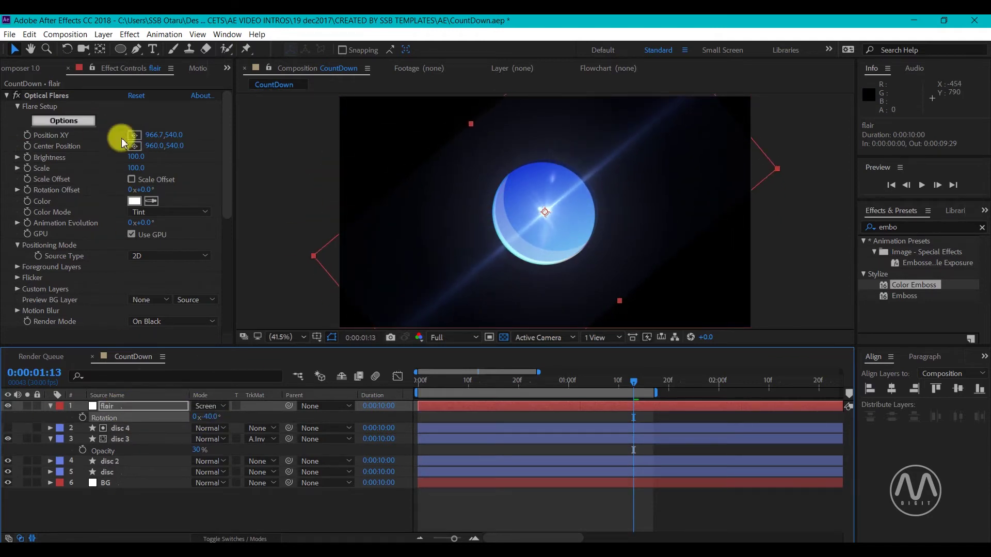
click(134, 135)
drag(579, 214, 567, 242)
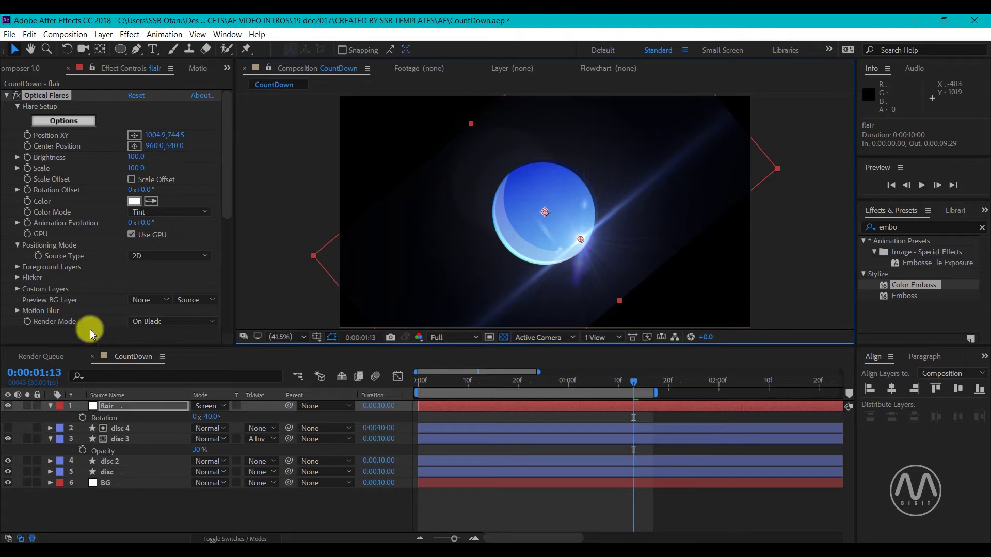
Refine the flair layer with a rotation of -45°, a flare position of about 1003.9, 757.8 and a brightness of 160.
drag(208, 417, 204, 413)
click(134, 136)
drag(581, 237, 584, 238)
drag(133, 160, 135, 155)
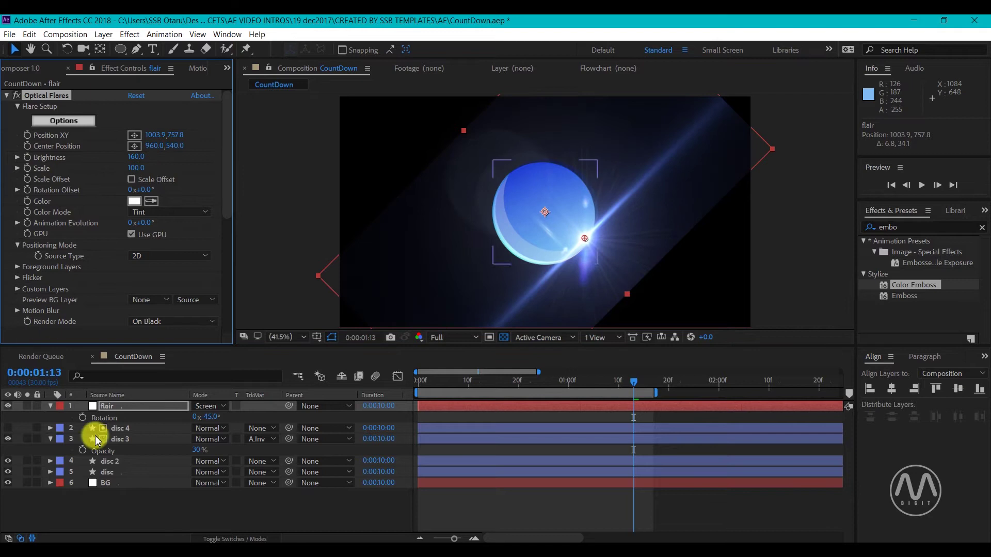
Duplicate the disc layer, move the copy above the flair layer, and remove the copy's Gradient Ramp effect.
click(109, 477)
key(ctrl+d)
drag(103, 469, 115, 406)
click(43, 98)
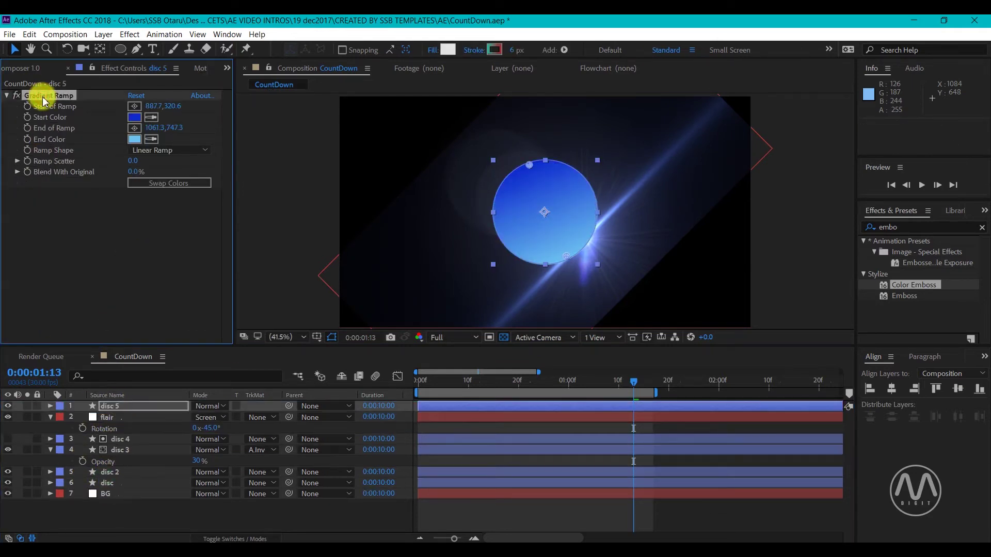
key(Delete)
Fill disc 5 with red and use it as the flair layer's alpha matte.
click(448, 49)
click(560, 285)
click(686, 278)
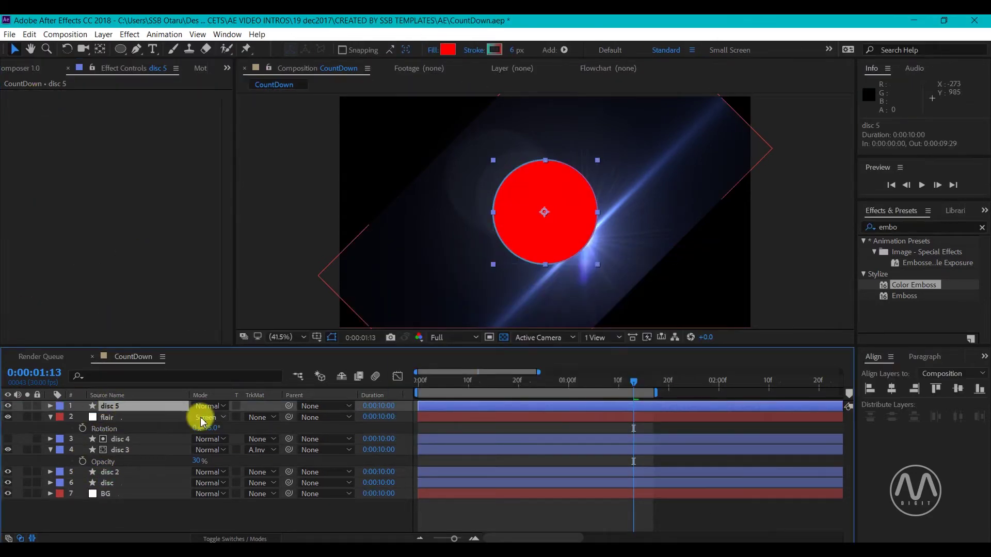
click(261, 417)
click(279, 429)
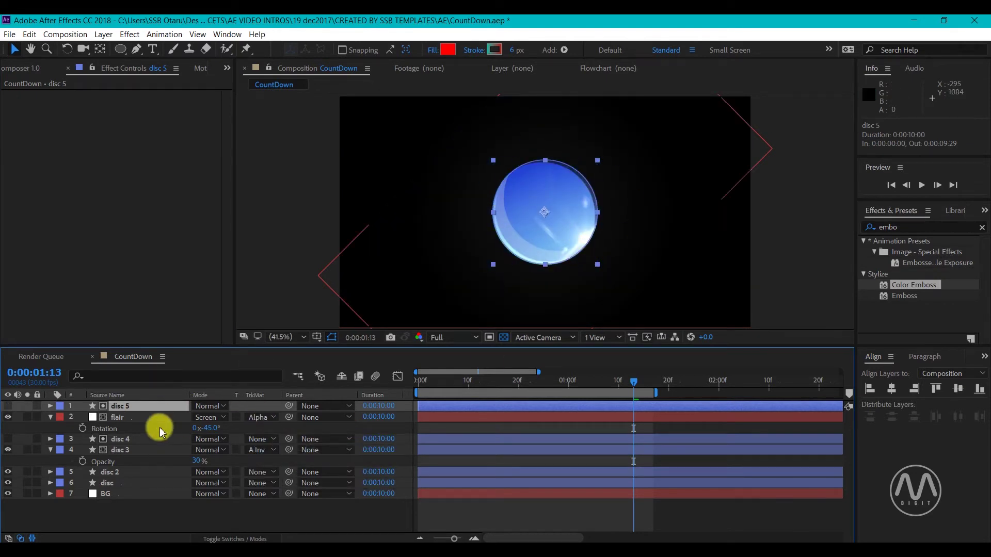
click(106, 482)
click(56, 97)
key(Delete)
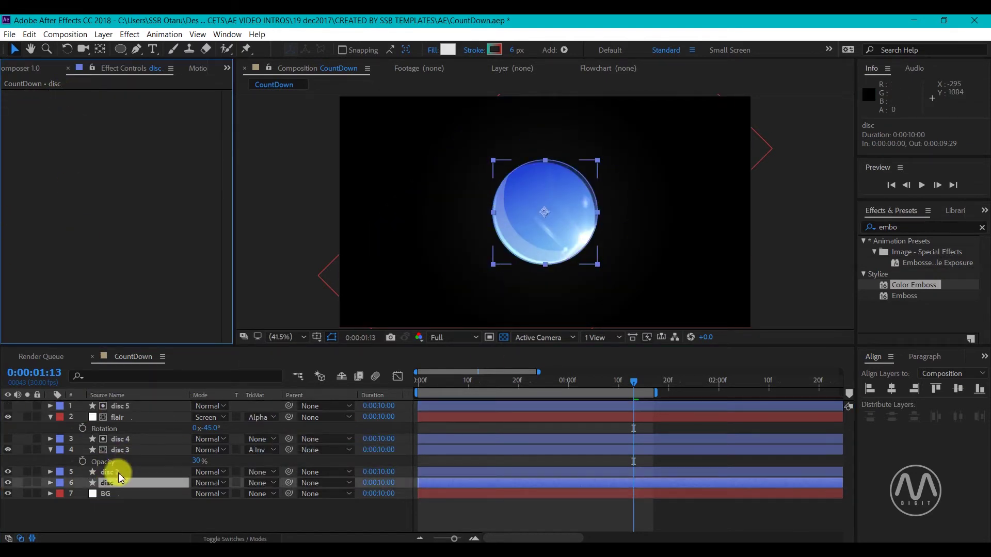
key(ctrl+z)
Duplicate the original disc layer and set the copy's stroke width to 27 px.
key(ctrl+d)
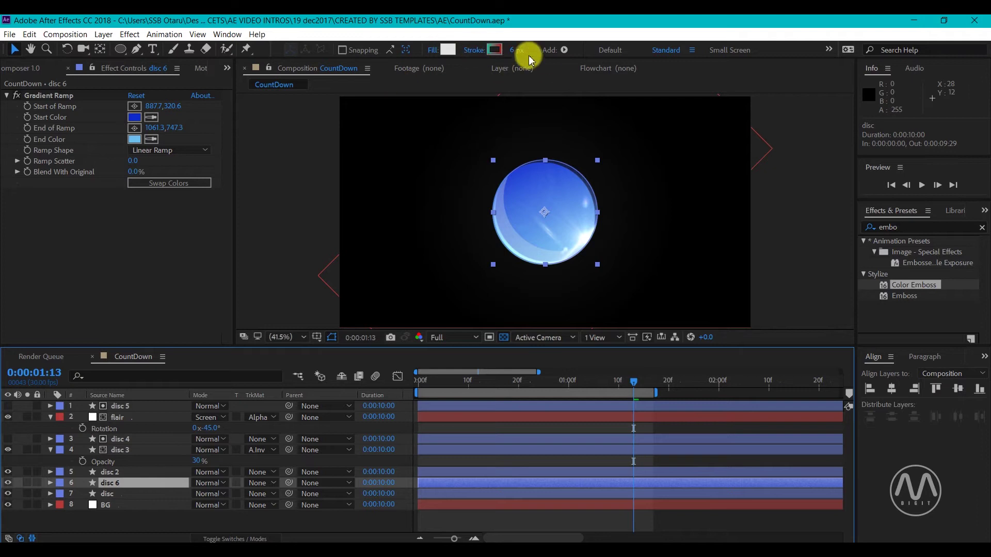
drag(513, 50, 535, 48)
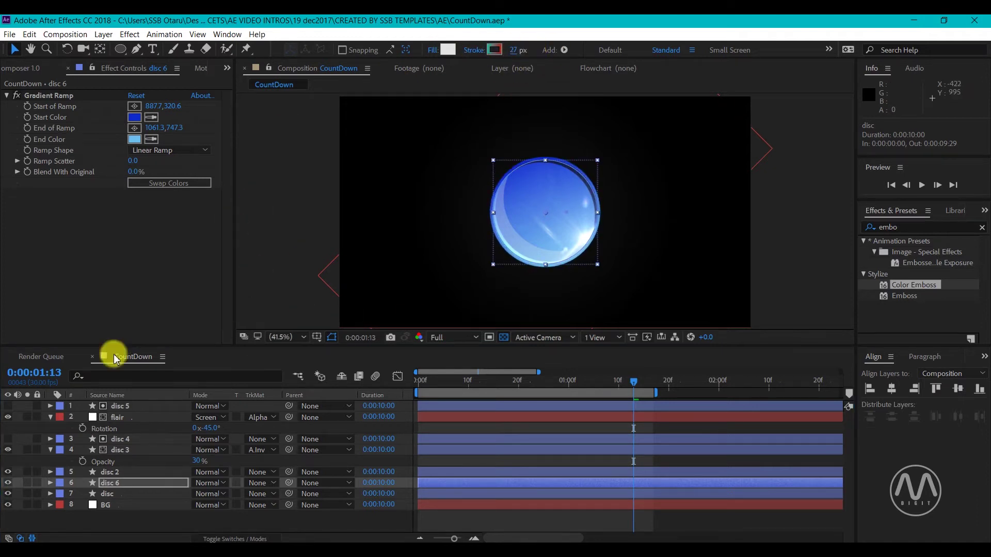
Reverse disc 6's gradient by moving the ramp start to about 1085.4, 749.7 and the end to about 837.1, 313.4.
key(Return)
click(37, 99)
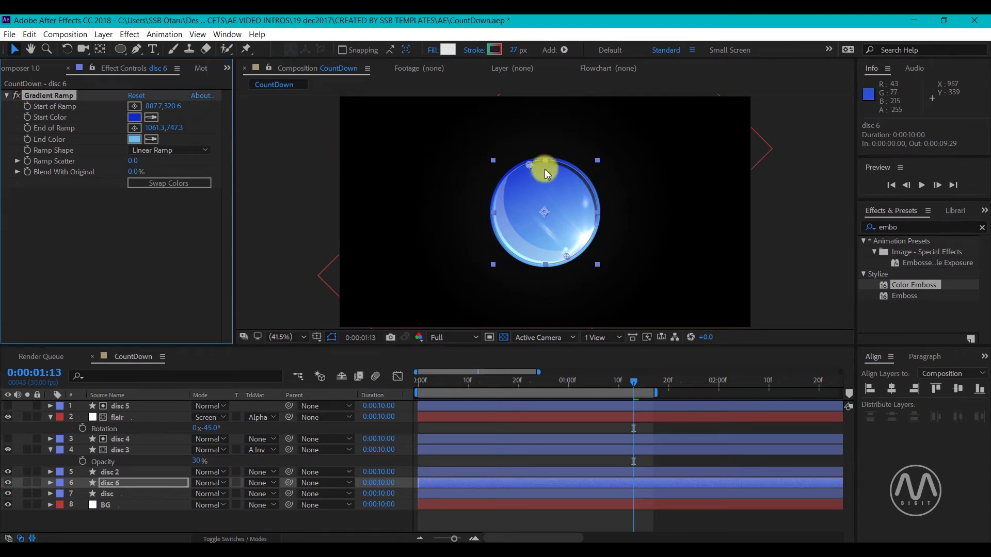
drag(541, 168, 560, 204)
drag(575, 252, 529, 179)
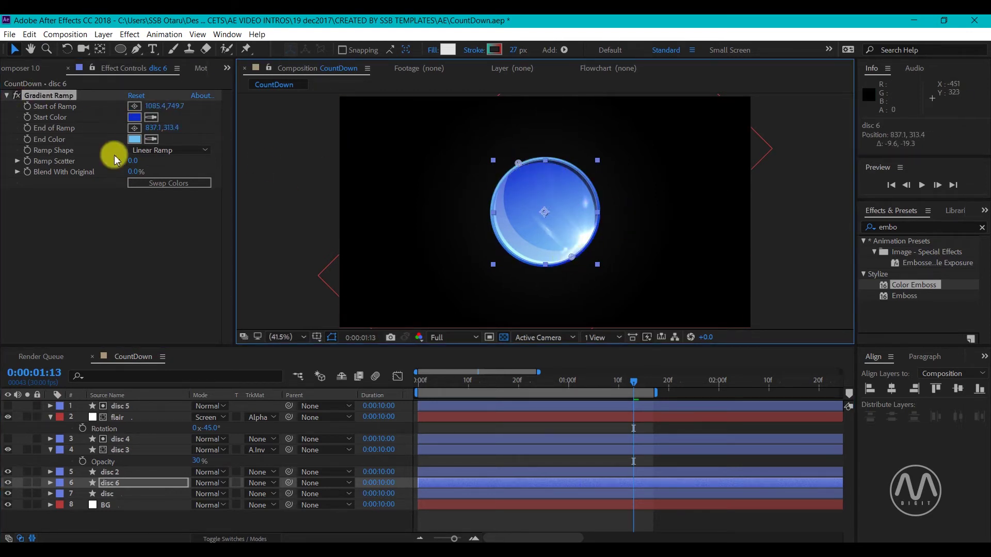
Set disc 6's stroke width to 12 px and save the project.
click(513, 50)
text(12)
key(Return)
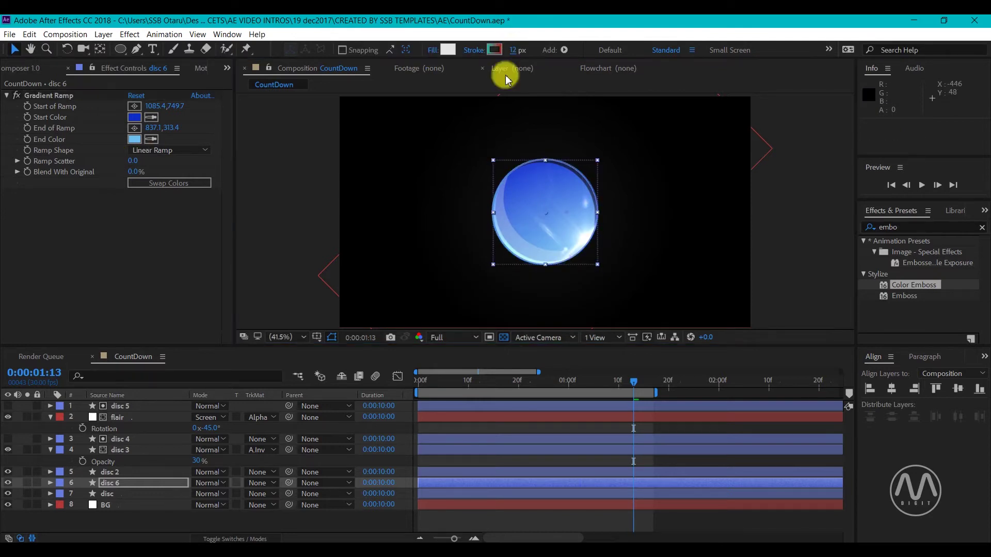
click(31, 451)
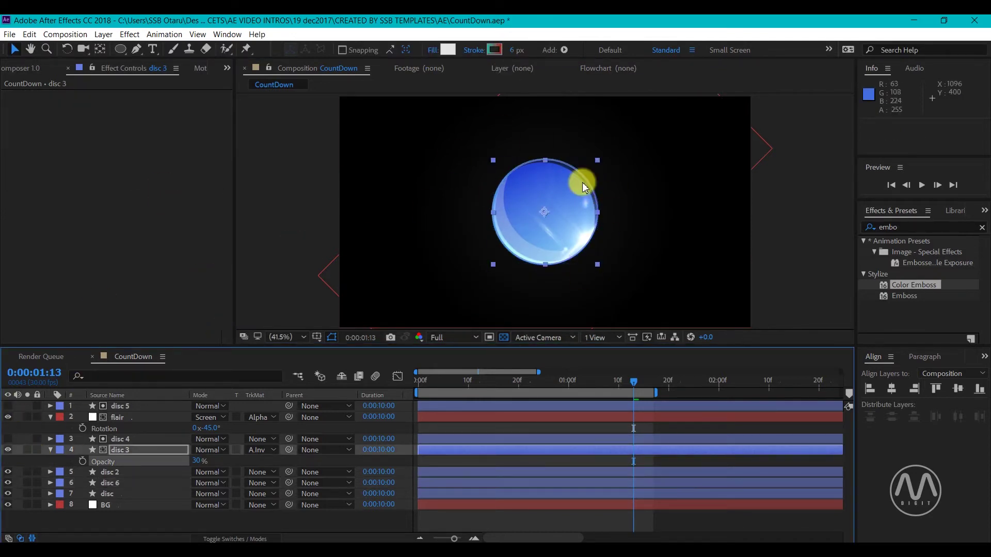
key(ctrl+s)
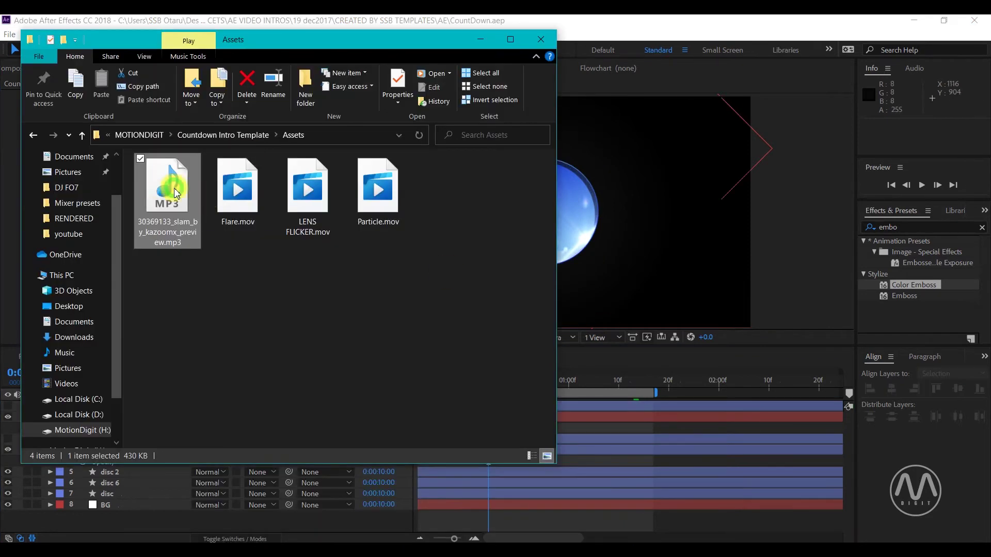
Add 30369133_slam_by_kazoomx_preview.mp3 from the Assets folder beneath all layers and preview the composition from the start.
drag(290, 42, 559, 74)
drag(436, 222, 91, 515)
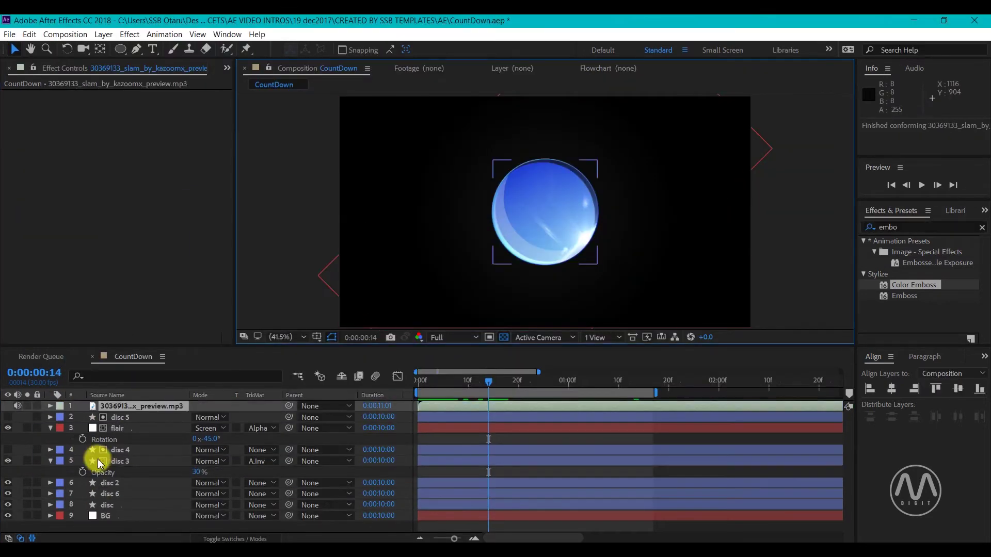
key(ctrl+shift+bracketleft)
key(Home)
key(space)
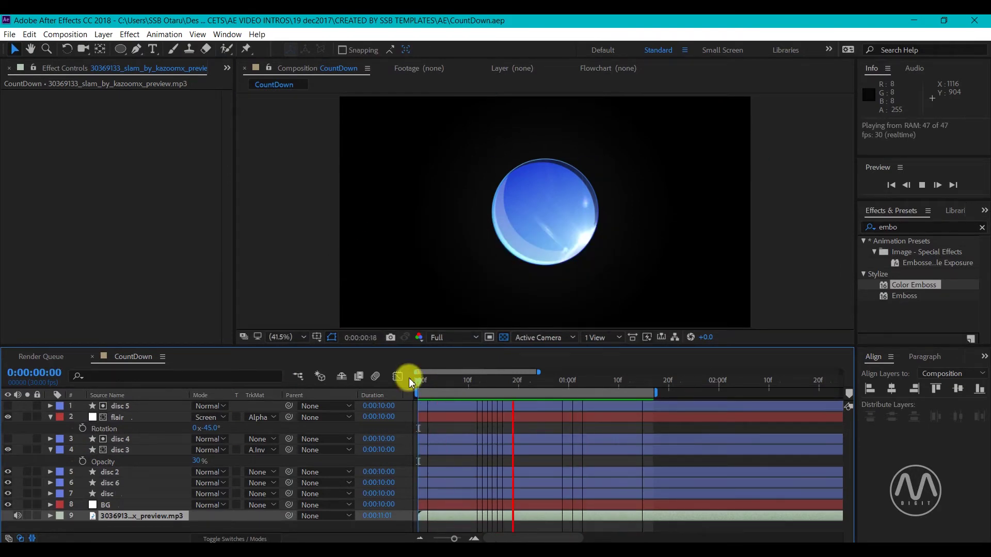
key(space)
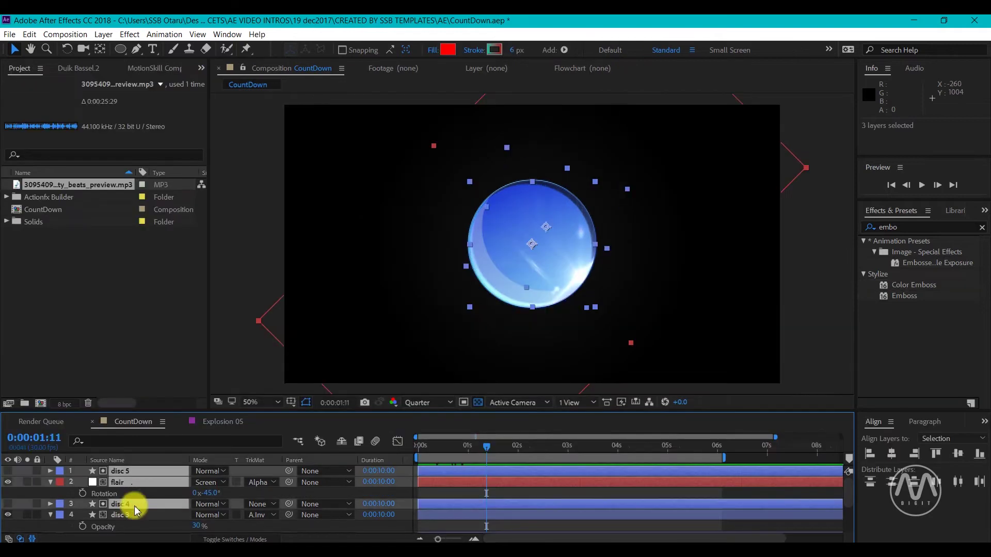
Pre-compose the disc 5, flair, disc 4, disc 3, disc 2 and disc 6 layers as glossyDisc.
shift+click(140, 505)
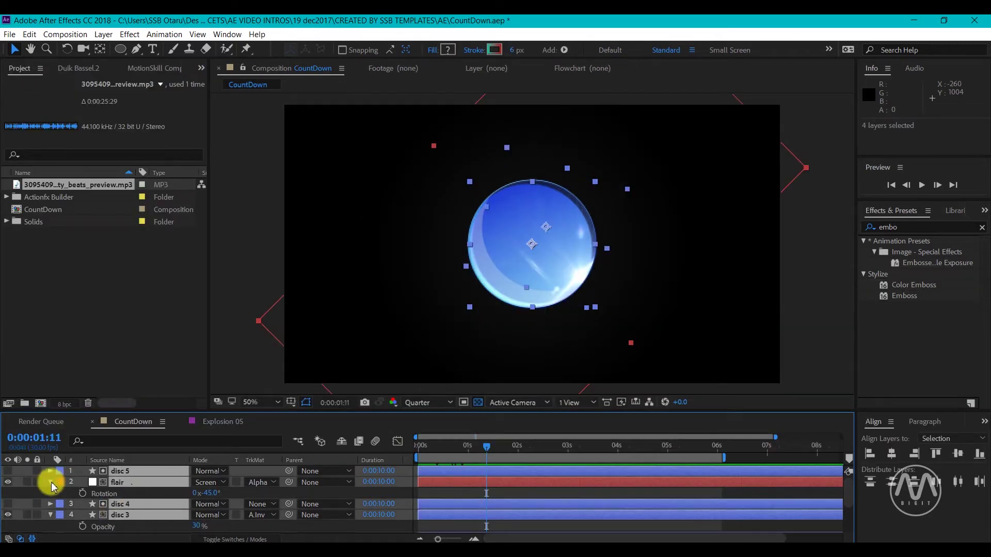
shift+click(113, 515)
scroll(140, 506, down, 2)
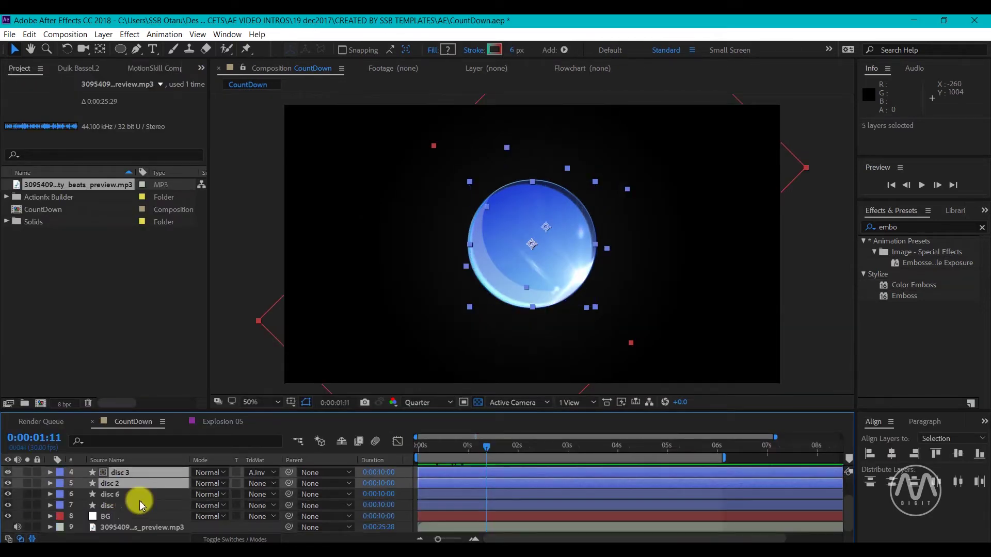
shift+click(142, 497)
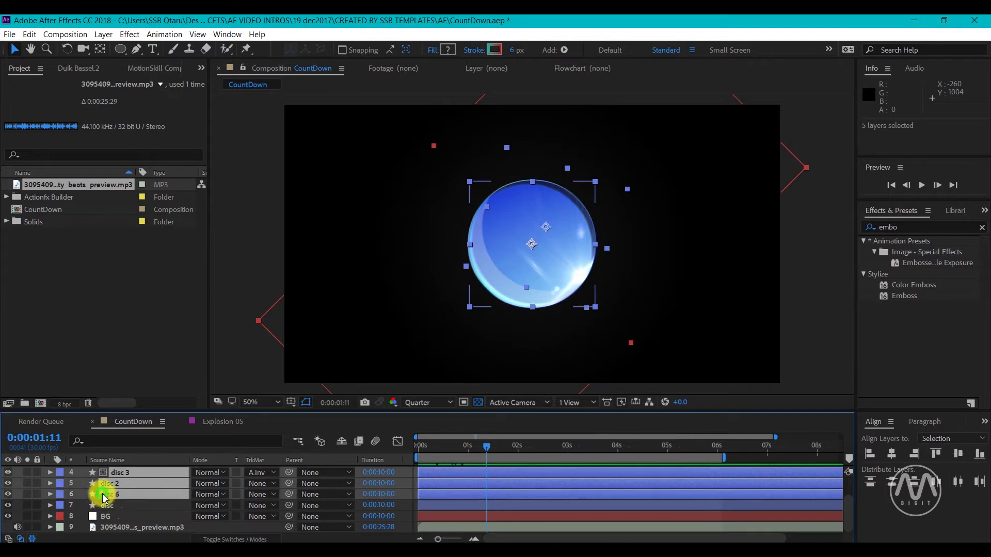
key(ctrl+shift+c)
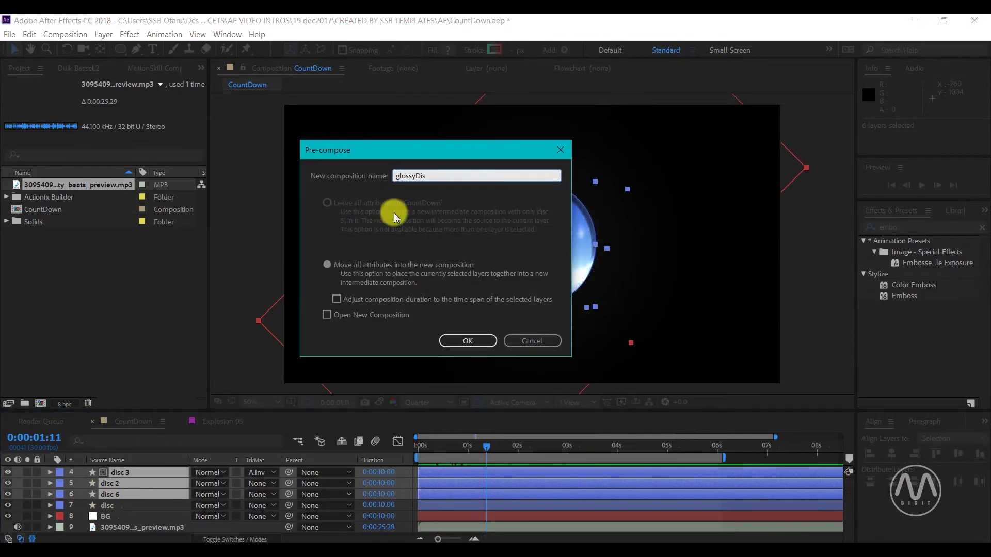
click(467, 341)
Duplicate the disc layer and remove the copy's Gradient Ramp effect, viewing the composition at full resolution.
mouse_move(429, 445)
mouse_down()
mouse_move(456, 447)
mouse_move(442, 447)
mouse_up()
click(105, 482)
key(ctrl+d)
click(201, 68)
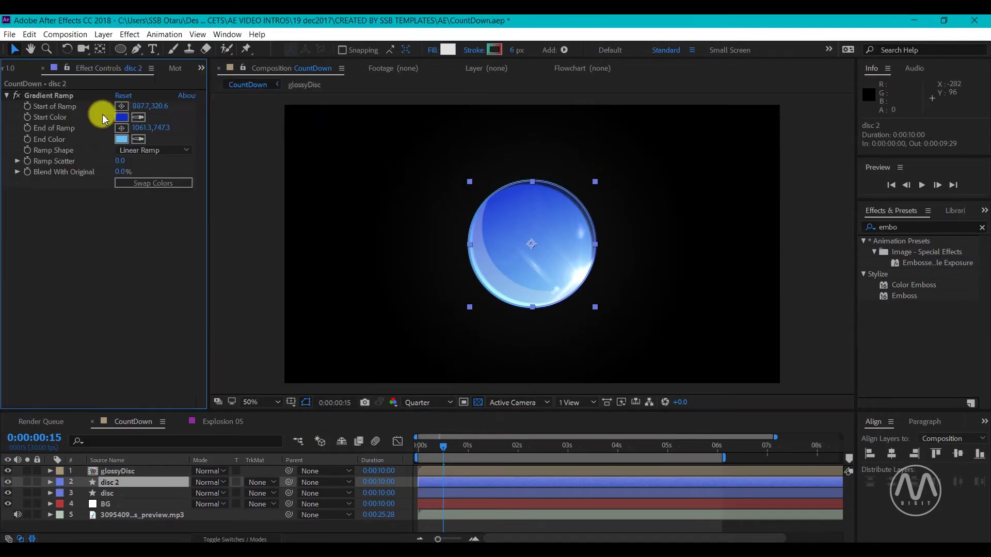
click(37, 95)
key(Delete)
click(111, 482)
key(ctrl+j)
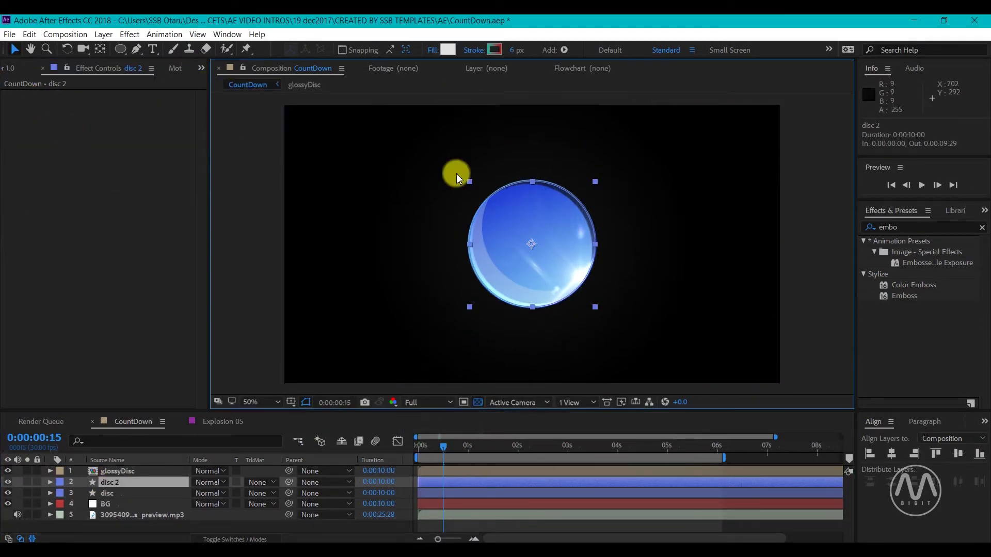
Try a different scale in disc 2's Ellipse 1 shape transform and undo the change.
click(122, 480)
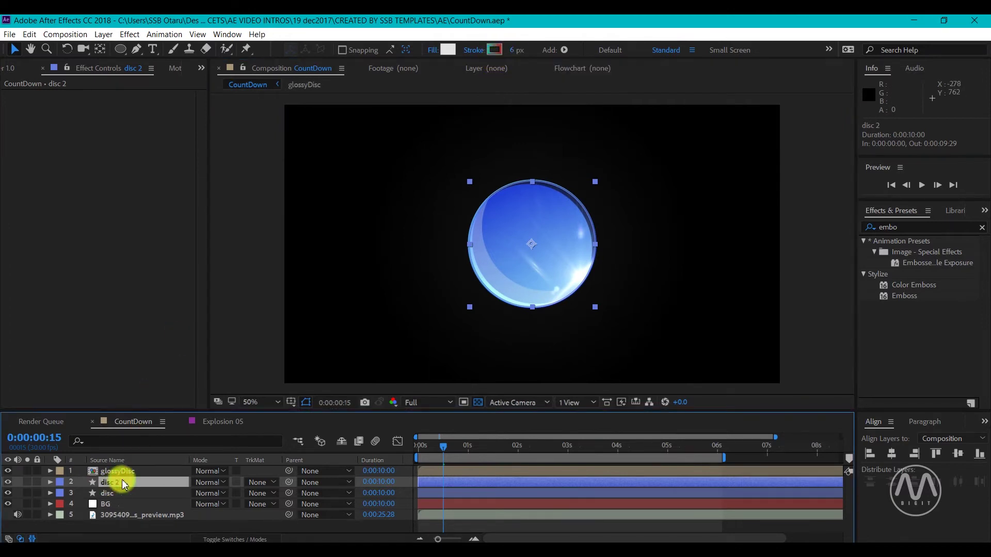
click(50, 482)
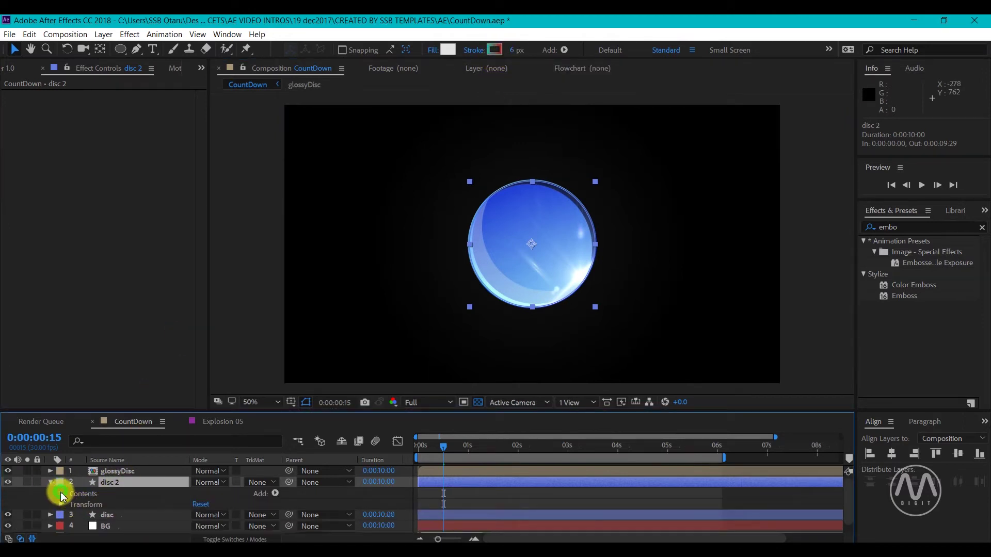
click(61, 494)
click(74, 481)
click(75, 493)
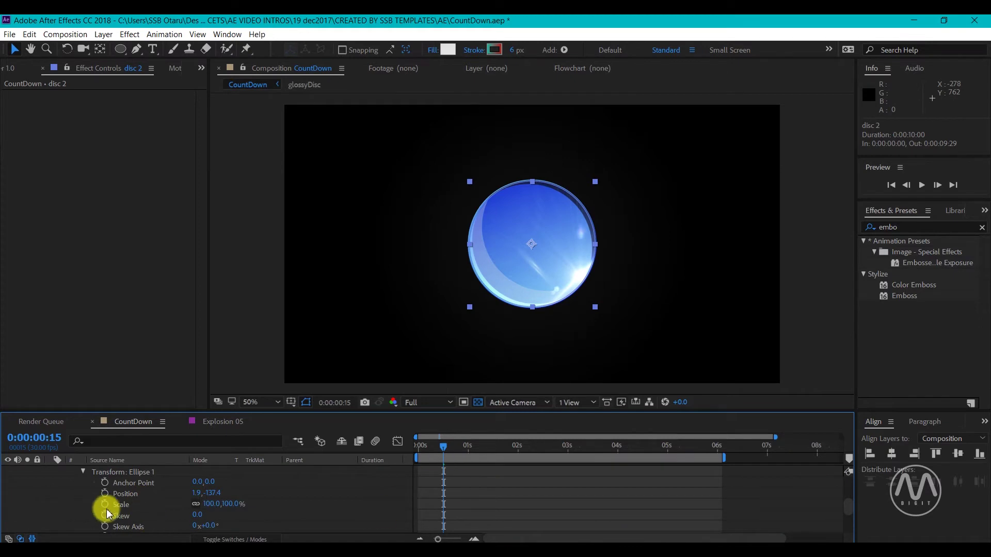
mouse_move(205, 504)
mouse_down()
mouse_move(237, 502)
mouse_move(213, 504)
mouse_move(222, 509)
mouse_up()
key(ctrl+z)
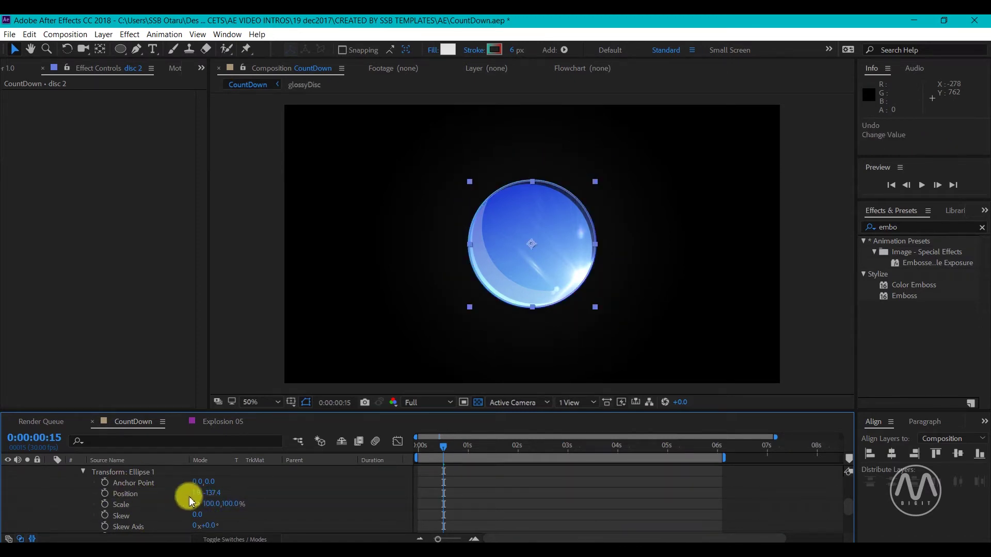
Set disc 2's fill to None and its stroke width to 112 px.
scroll(133, 502, up, 5)
click(433, 49)
click(606, 231)
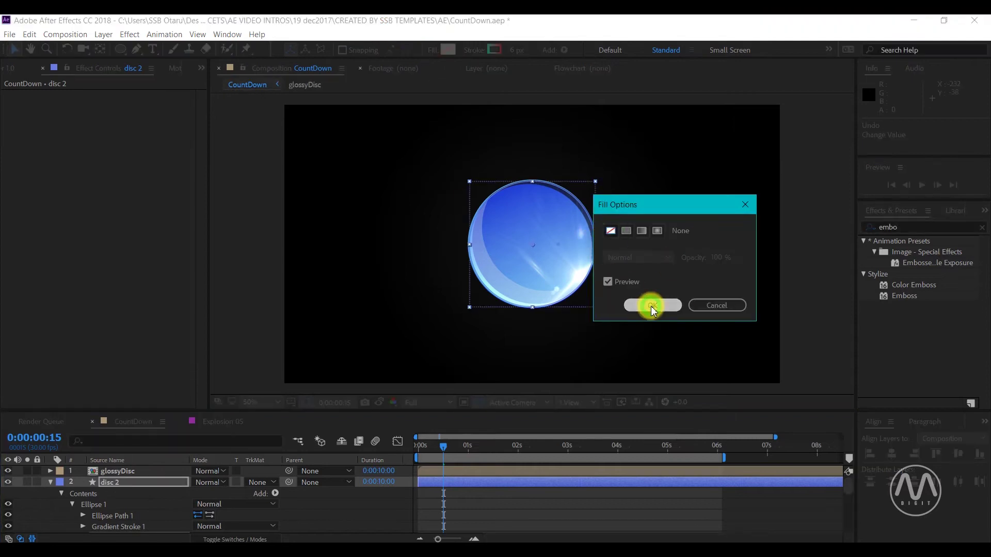
click(649, 305)
click(517, 50)
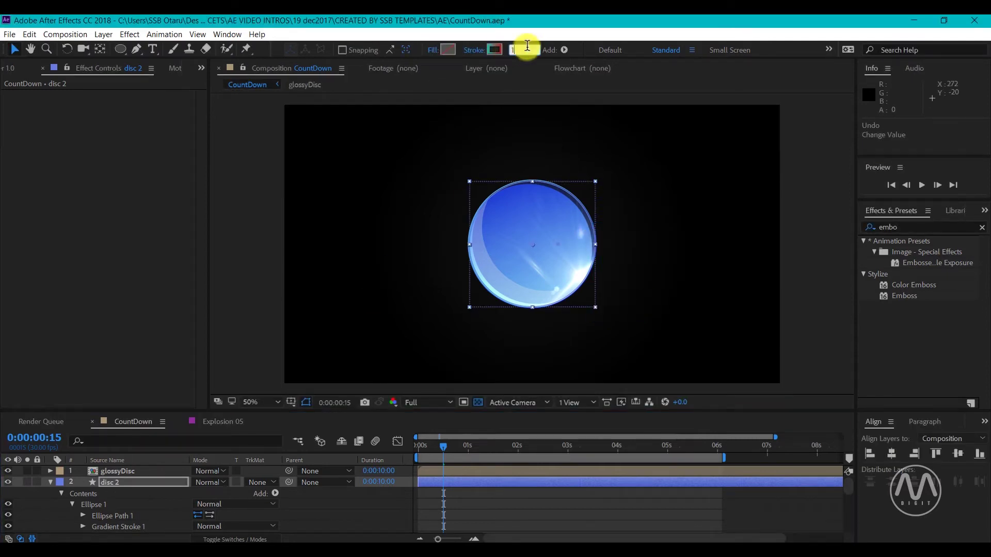
text(112)
key(Return)
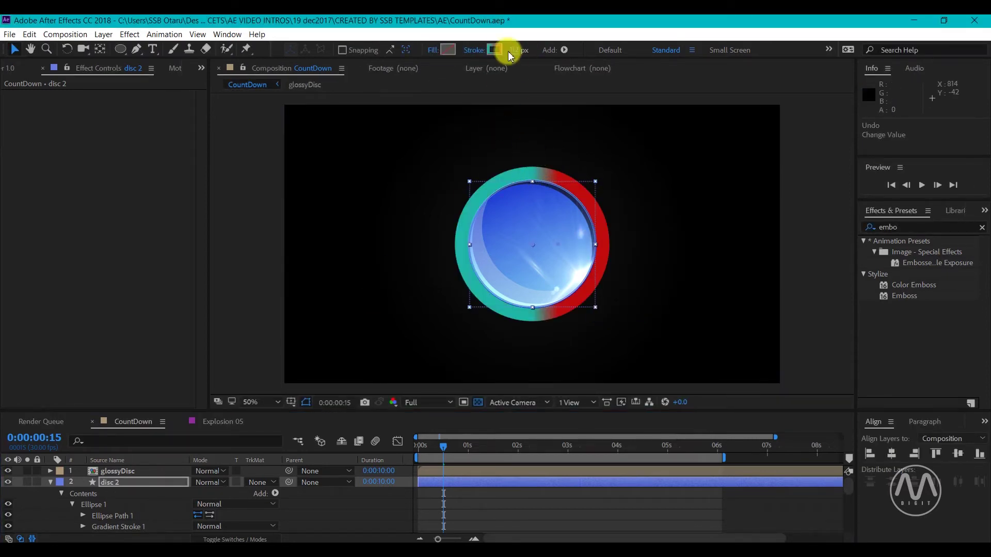
Copy disc 6's Gradient Ramp from glossyDisc onto disc 2 in CountDown and reduce disc 2's stroke width to 12 px.
double_click(118, 471)
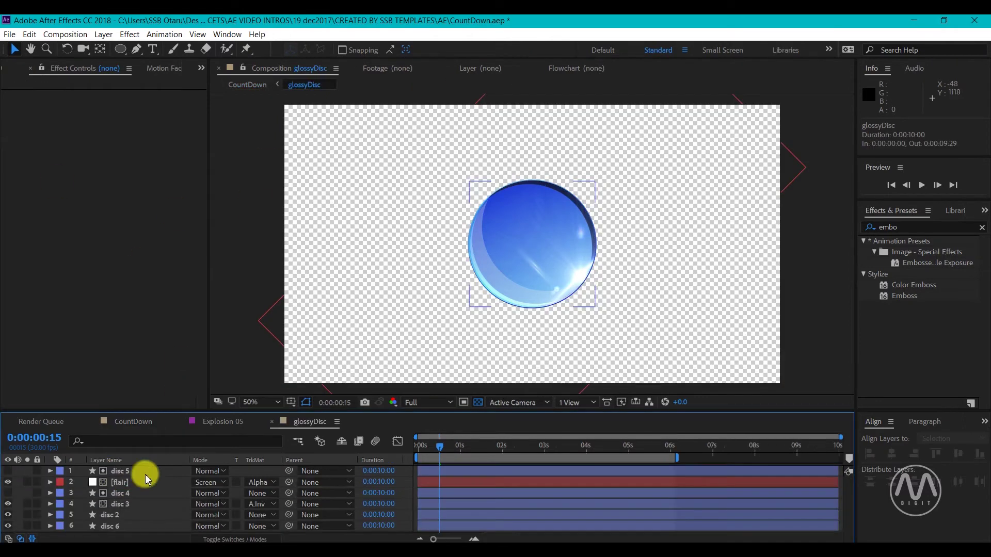
click(136, 525)
click(52, 97)
key(ctrl+c)
click(133, 422)
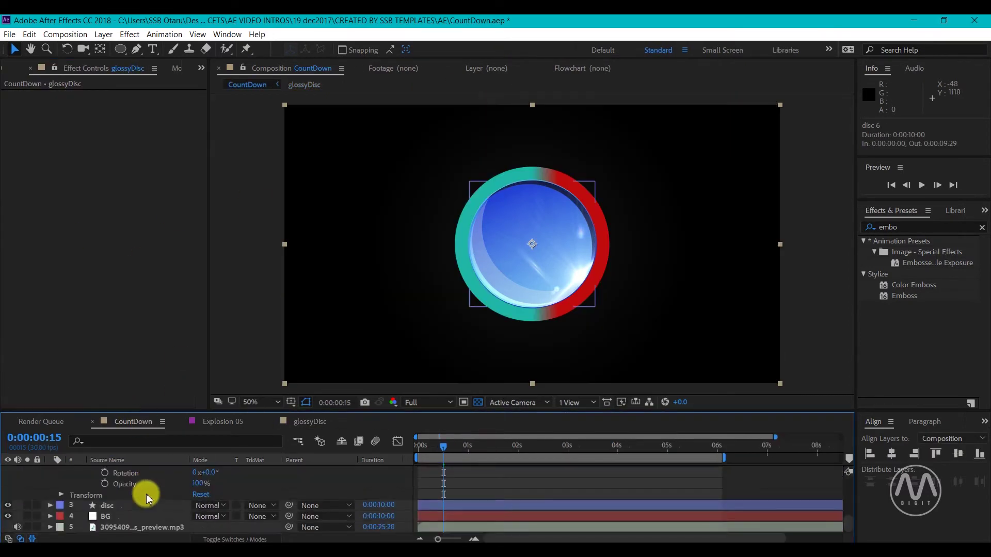
click(110, 482)
key(ctrl+v)
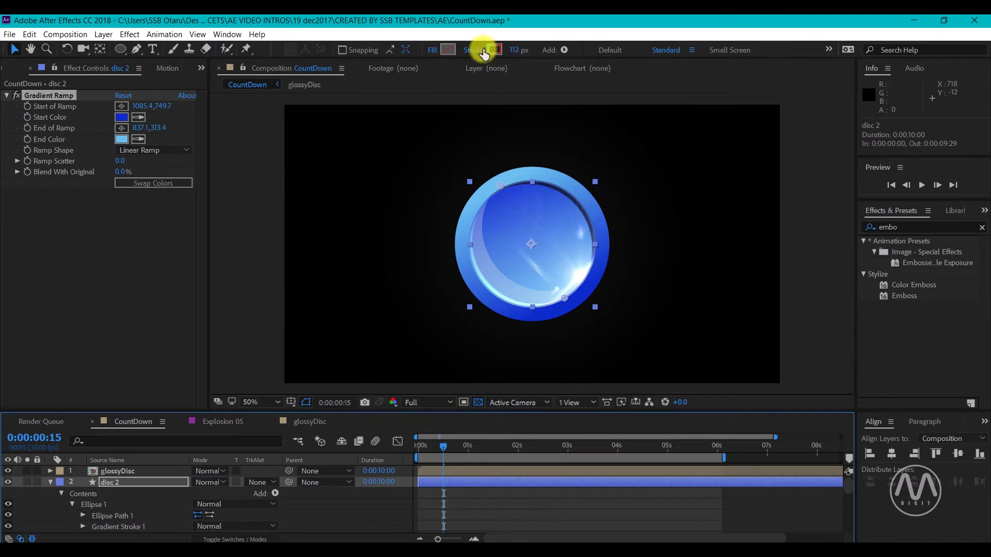
mouse_move(515, 49)
mouse_down()
mouse_move(497, 55)
mouse_move(516, 63)
mouse_up()
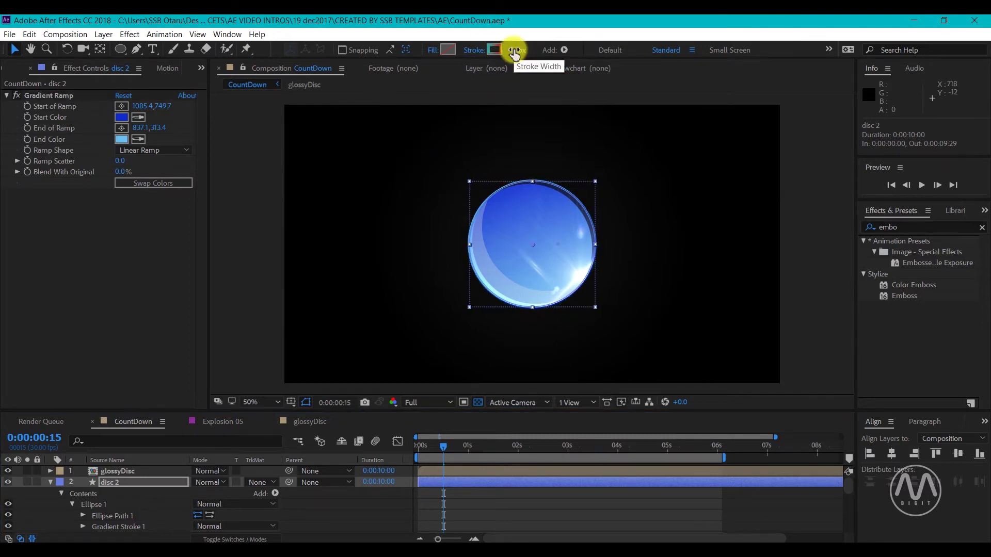
click(50, 481)
Add a text layer reading 3 above glossyDisc.
click(118, 471)
right_click(45, 527)
mouse_move(72, 405)
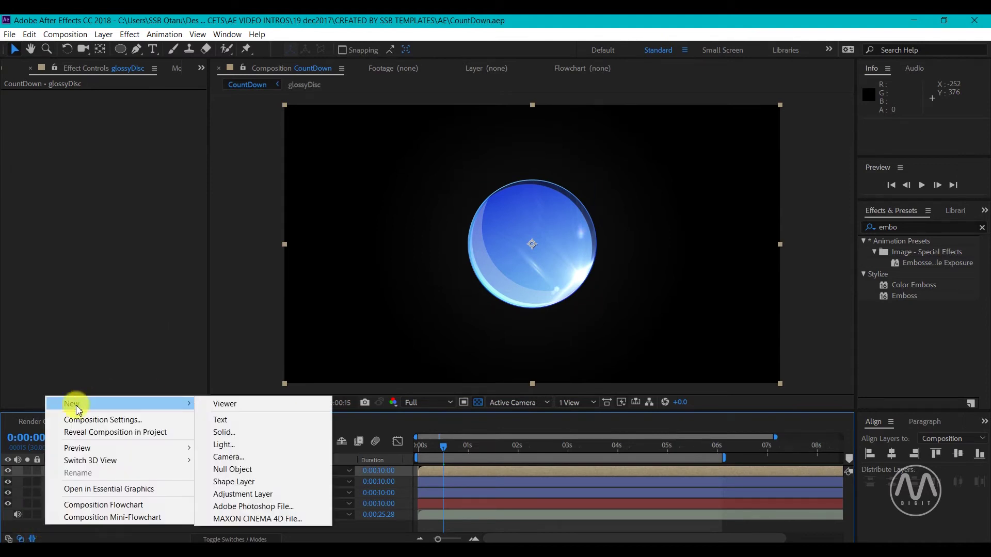
click(222, 419)
text(3)
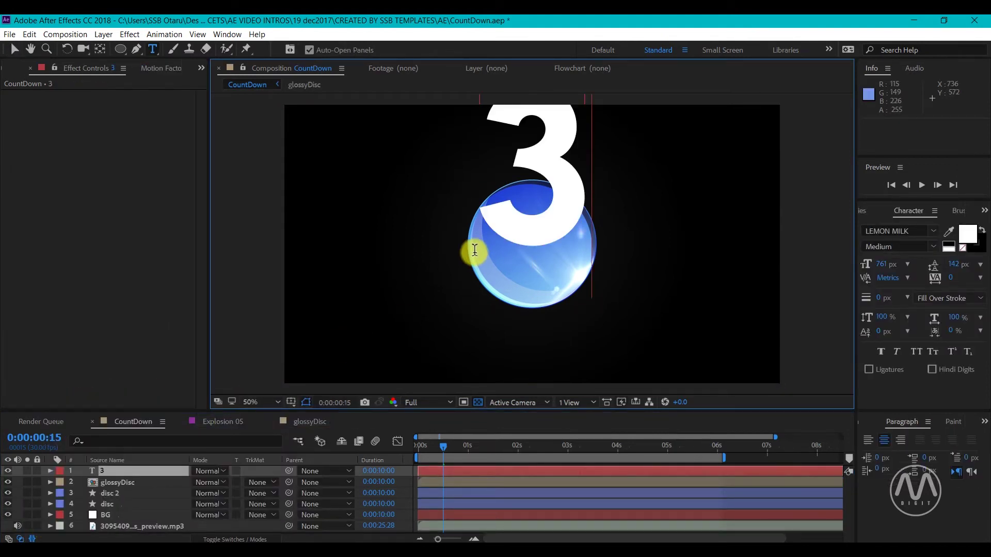
Try moving the 3 layer's anchor point to the numeral's middle and centring the layer vertically in the composition.
click(14, 49)
key(y)
drag(499, 184, 534, 164)
key(v)
click(951, 422)
click(879, 424)
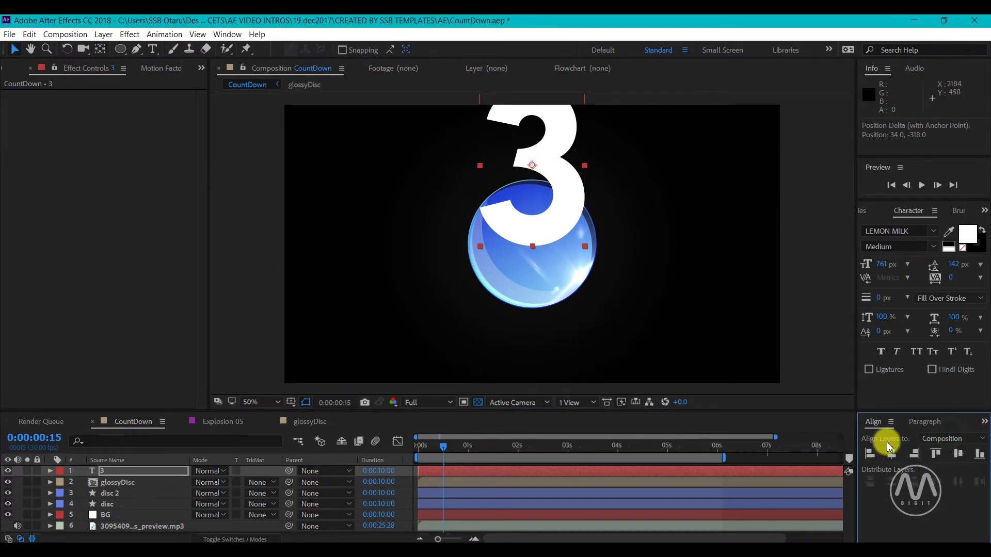
click(957, 453)
Try a smaller font size for the 3 and undo the size, alignment and anchor point changes.
drag(883, 263, 734, 267)
key(ctrl+z)
key(ctrl+z)
key(ctrl+z)
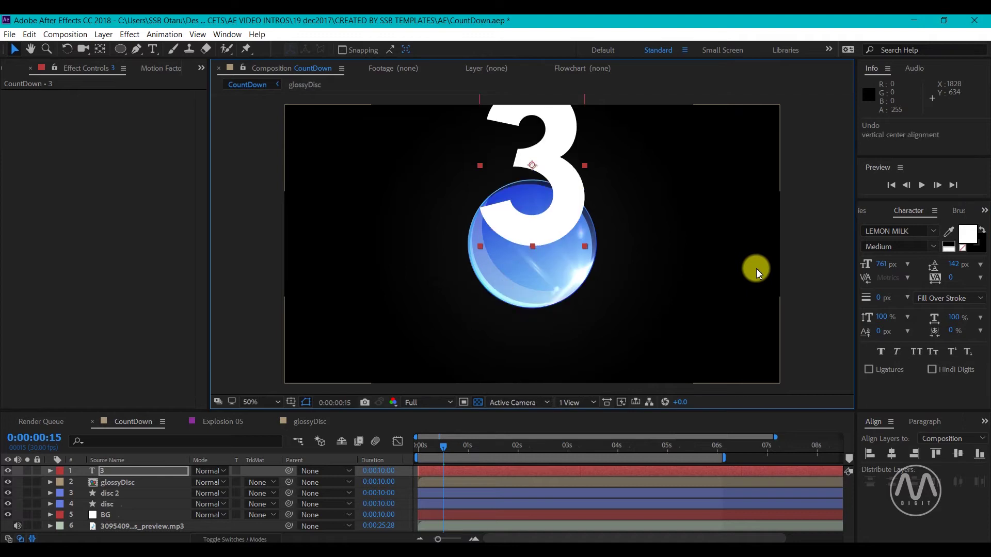
Align the 3 to the composition's vertical centre and try its anchor point at the numeral's middle with a smaller font.
click(957, 453)
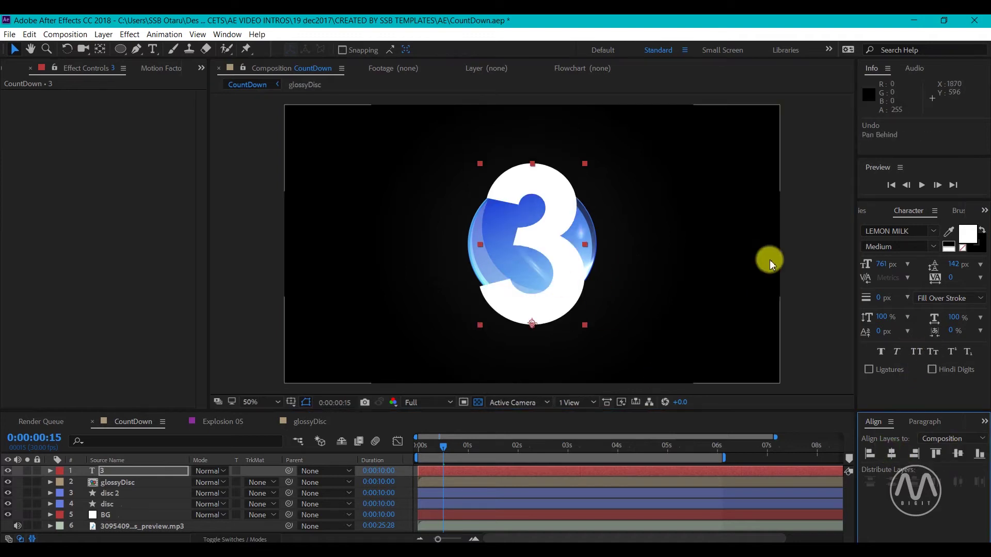
click(920, 421)
key(y)
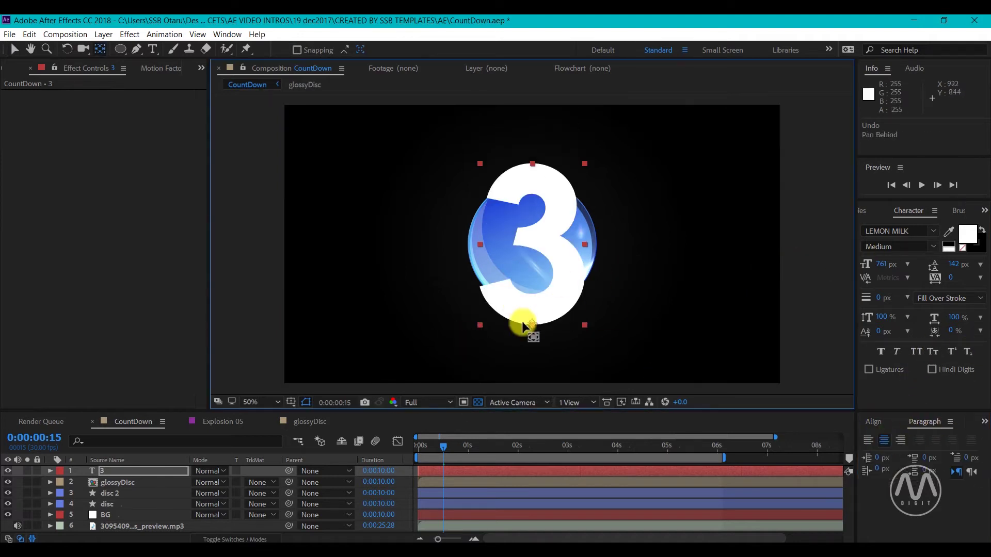
drag(532, 324, 533, 248)
key(v)
drag(877, 265, 703, 284)
key(ctrl+z)
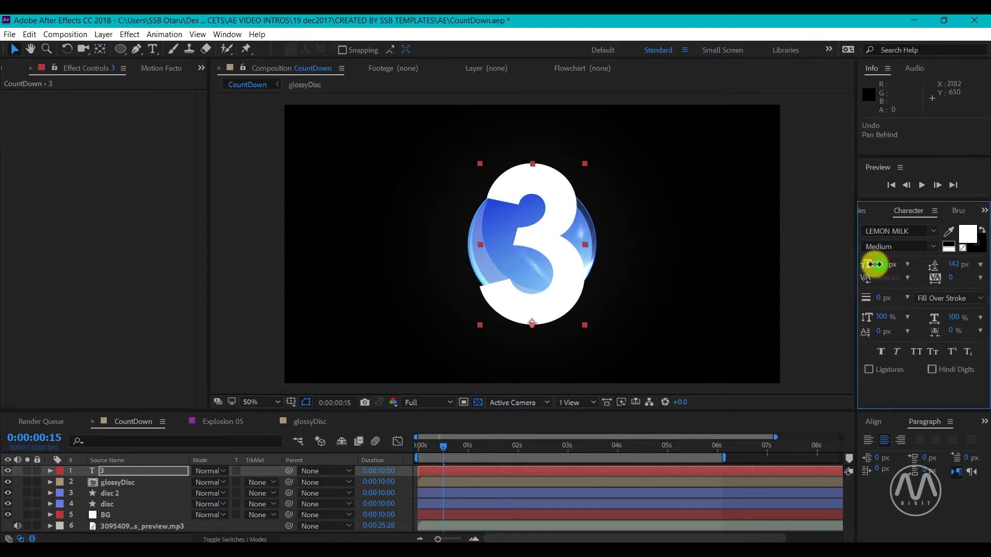
Set the 3's font size to 416 px, centre it vertically in the composition and save the project.
drag(874, 263, 671, 273)
click(873, 421)
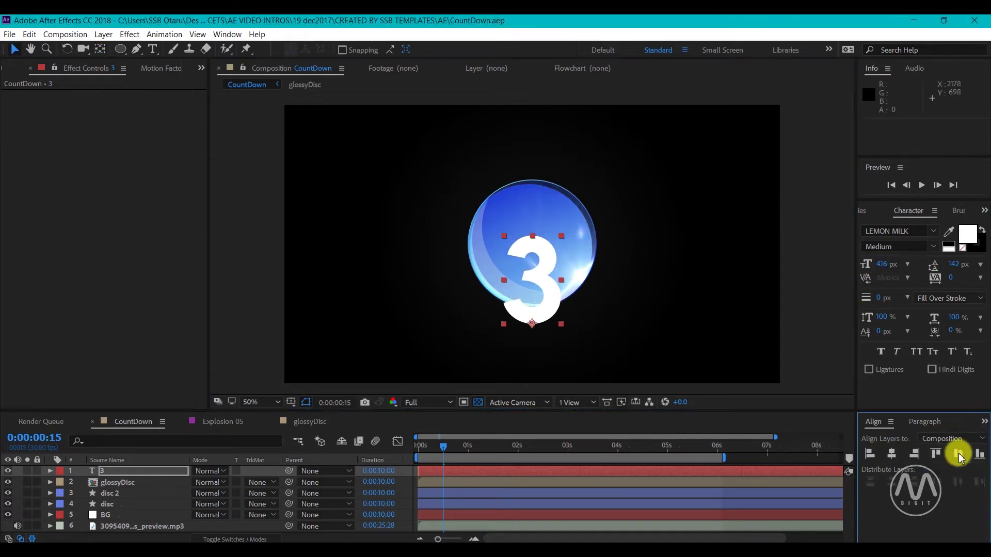
click(958, 454)
key(ctrl+s)
Make the 3, glossyDisc and disc 2 layers three-dimensional.
click(109, 423)
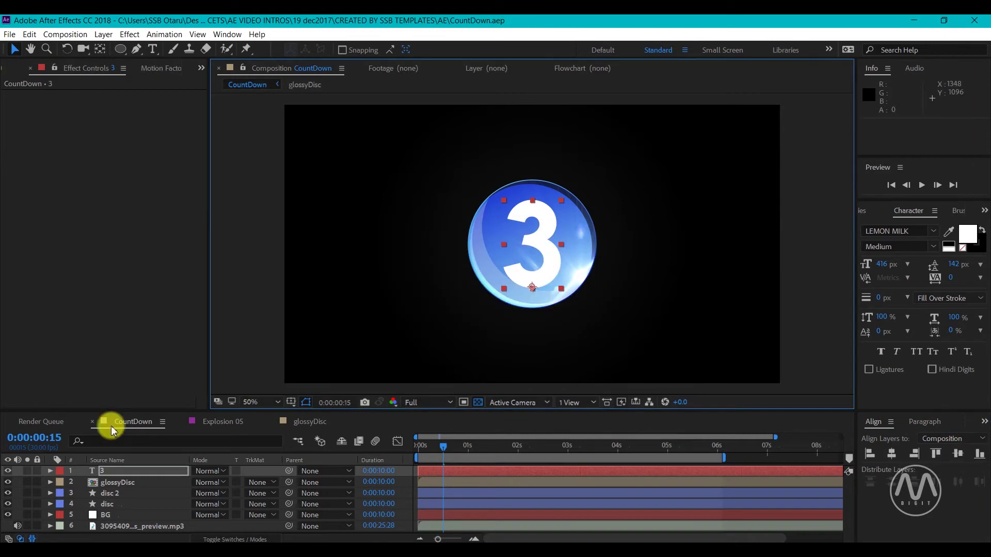
click(106, 471)
ctrl+click(116, 483)
ctrl+click(119, 495)
click(234, 539)
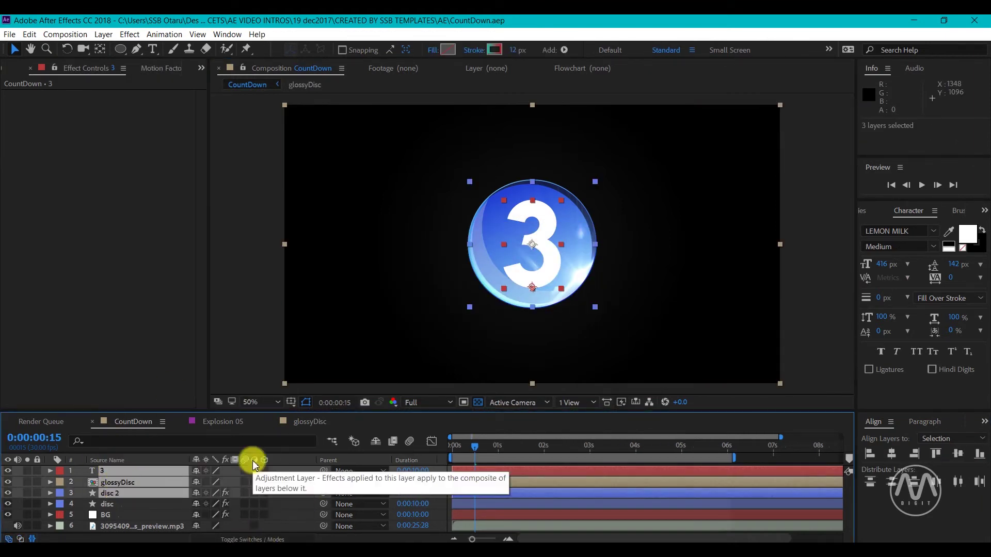
click(264, 482)
click(18, 503)
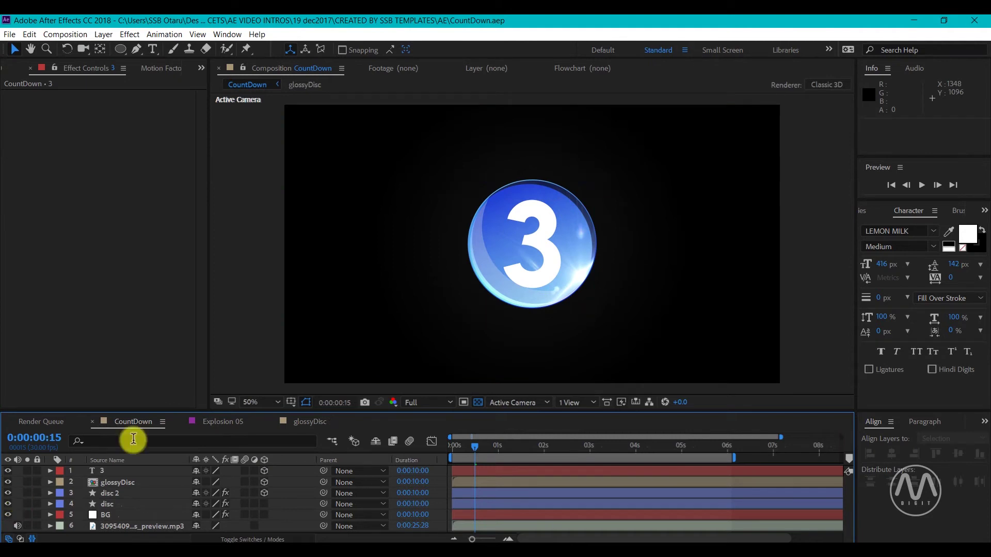
Add a two-node camera named Camera 1 with the 50mm preset to the CountDown composition.
right_click(19, 490)
mouse_move(165, 371)
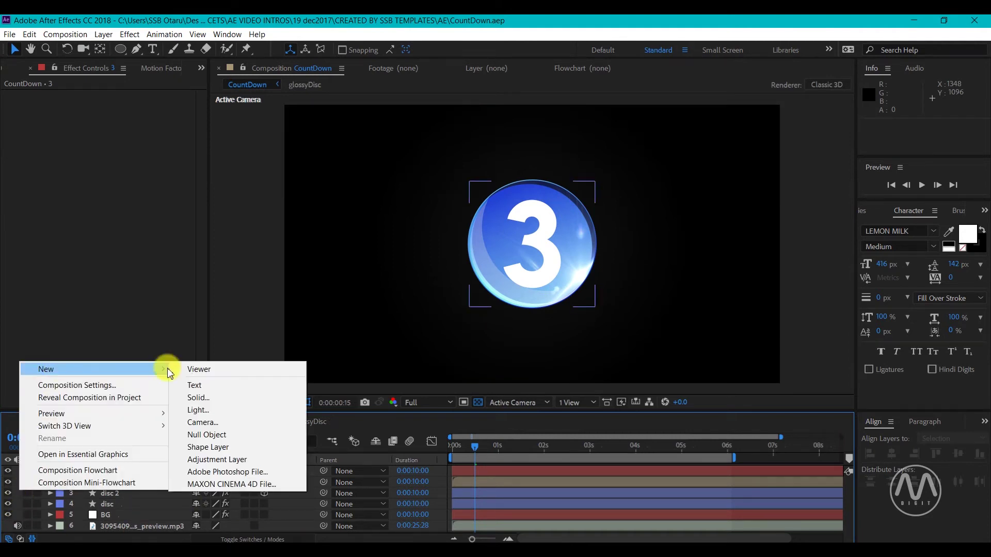
click(230, 422)
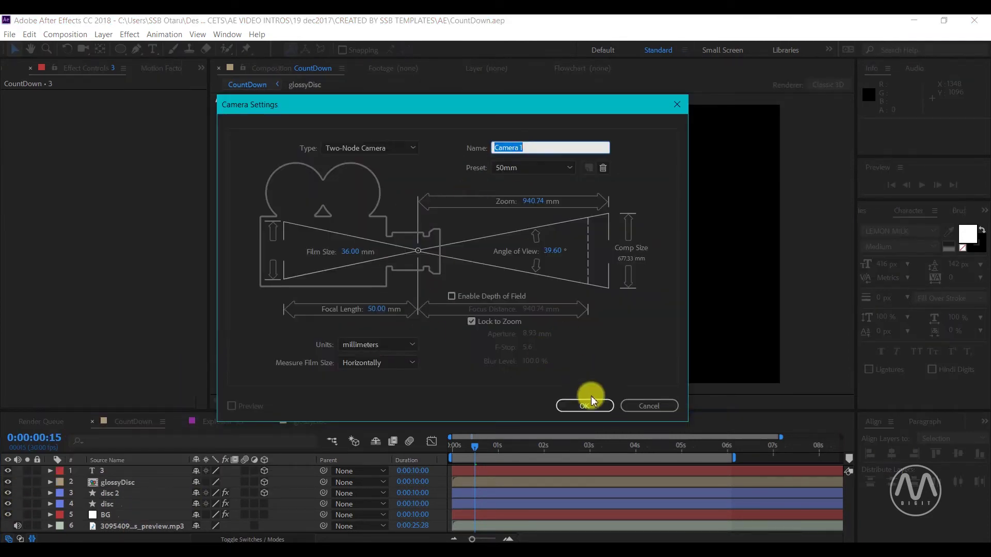
click(590, 402)
Add a null object, move its anchor point to its middle and centre it horizontally and vertically in the composition.
right_click(21, 495)
mouse_move(31, 373)
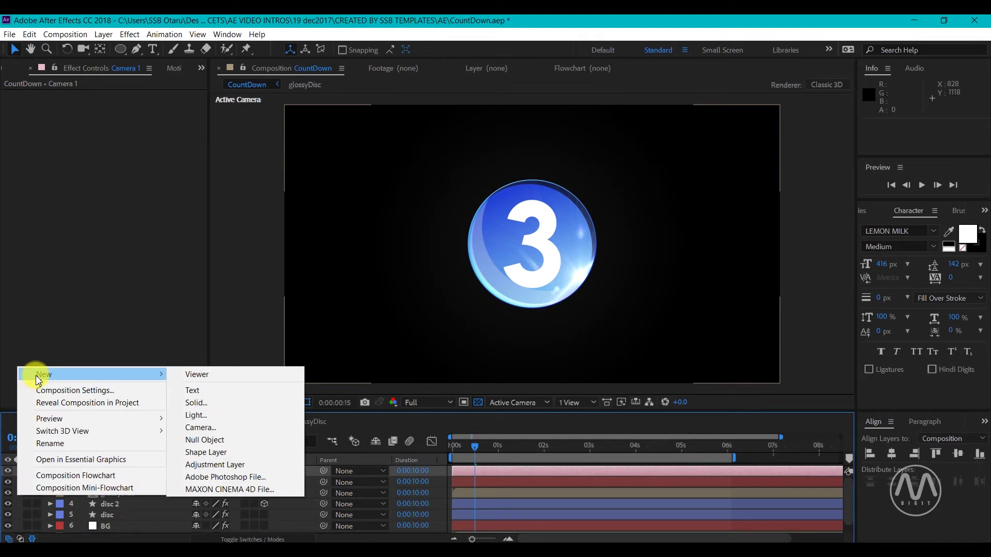
click(203, 442)
drag(531, 243, 543, 256)
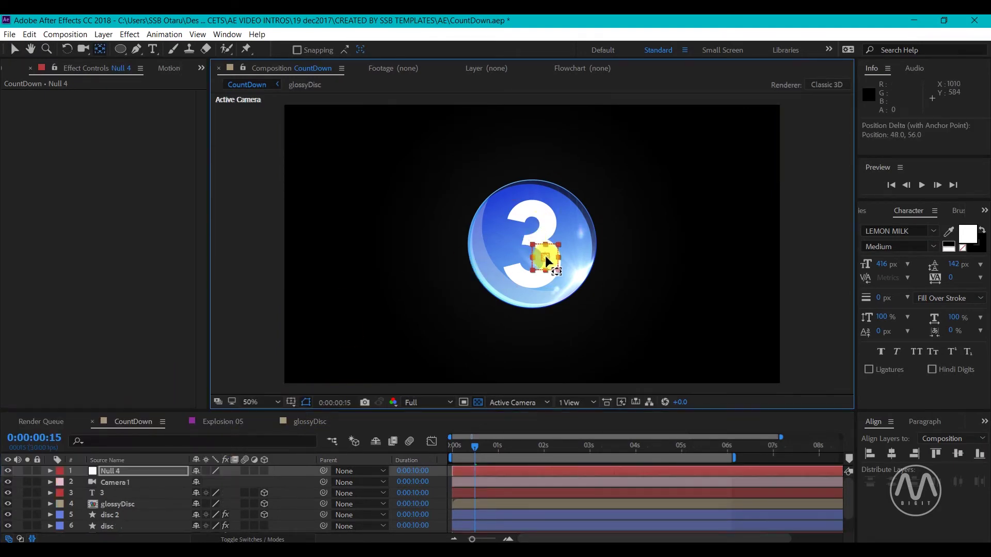
click(891, 454)
click(957, 454)
Rename the null layer camCont and parent Camera 1 to it.
click(112, 471)
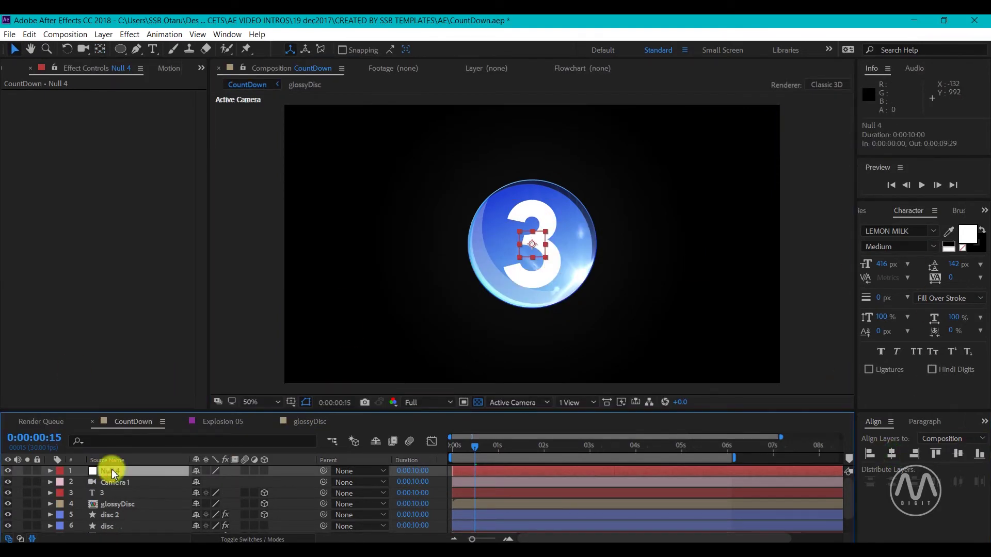
text(camCont)
key(Return)
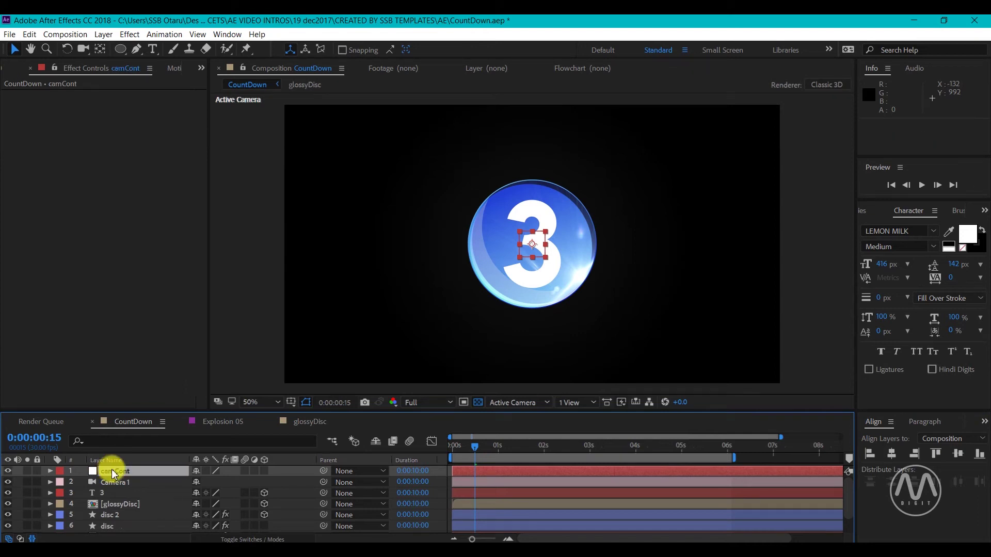
click(118, 481)
drag(323, 482, 115, 469)
click(142, 471)
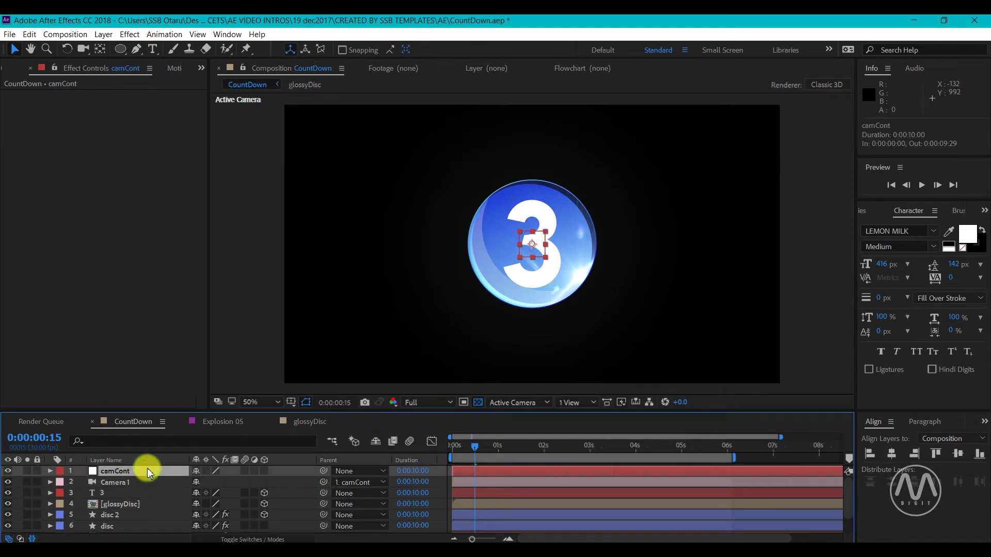
Make camCont a 3D layer and start its Position animation with a keyframe at 0:00:01:00.
key(p)
key(space)
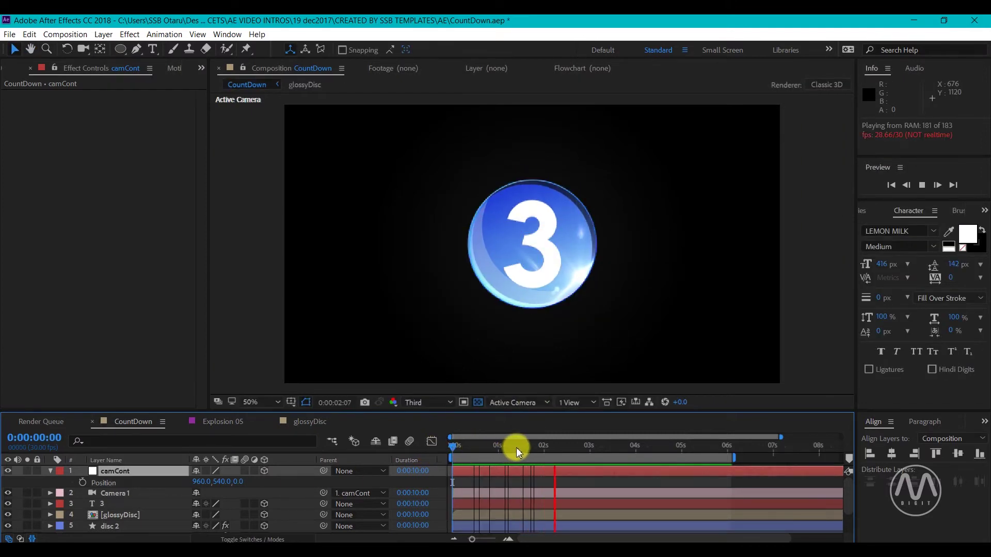
drag(500, 447, 497, 447)
click(498, 447)
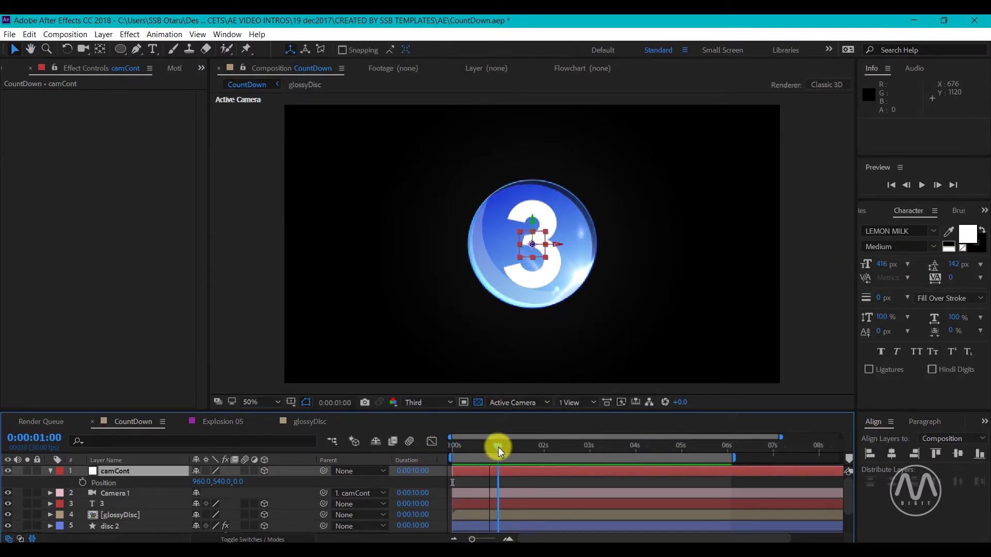
click(103, 472)
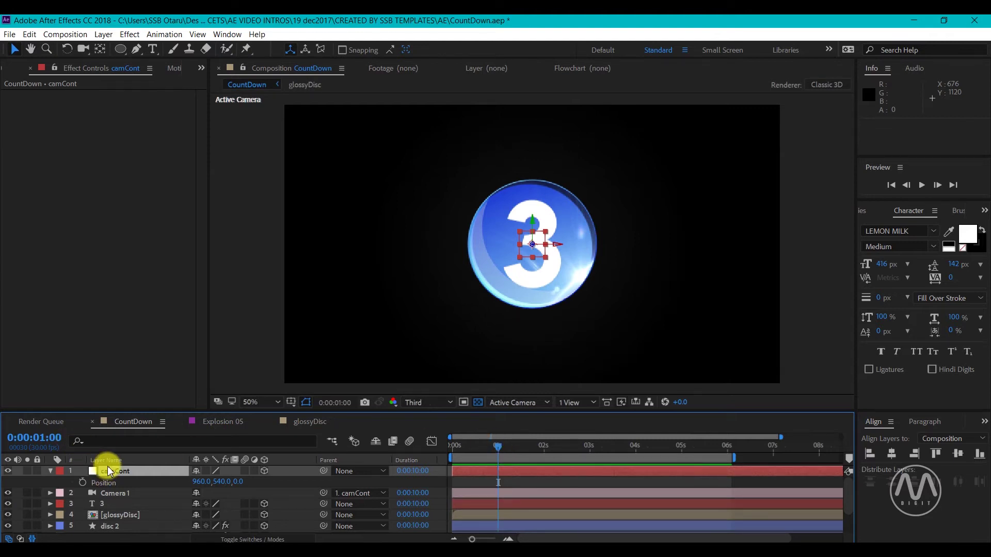
click(82, 482)
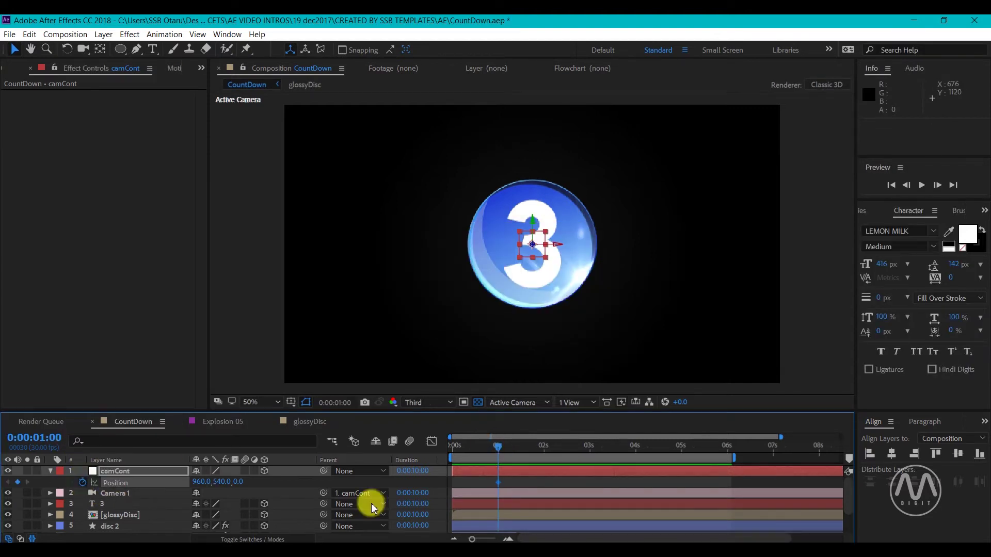
Set camCont's Z position to 3000 at 0:00:00:00, hide the disc layer and preview the camera move.
key(Home)
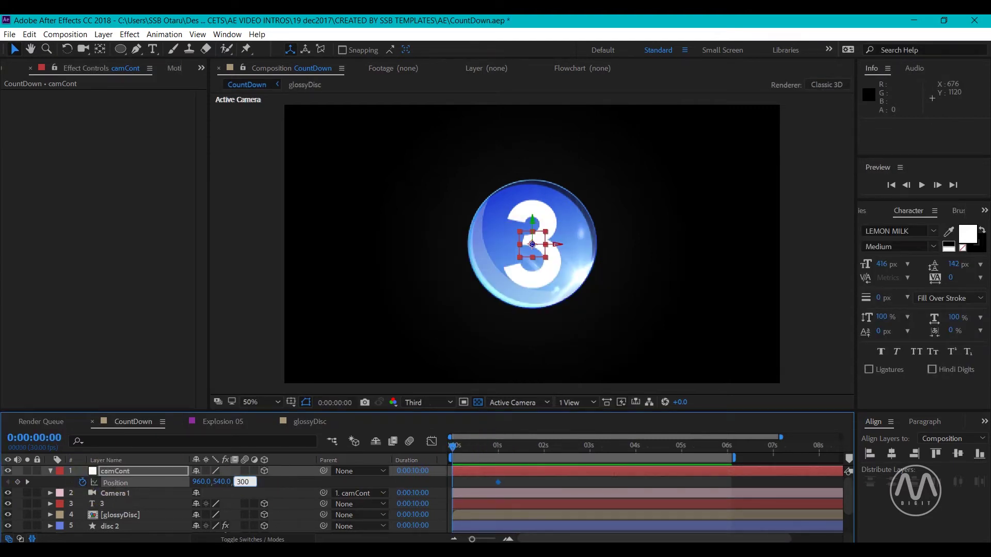
click(237, 483)
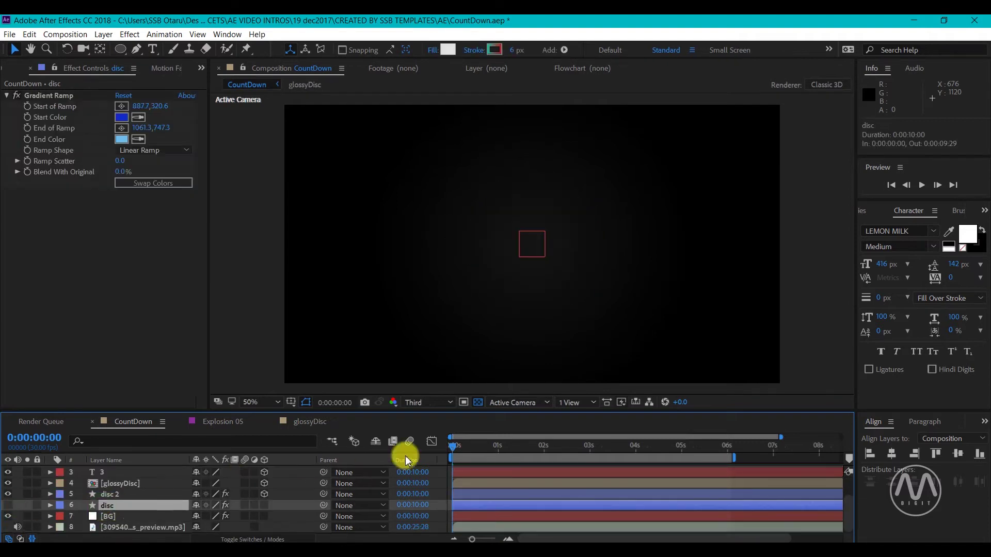
key(space)
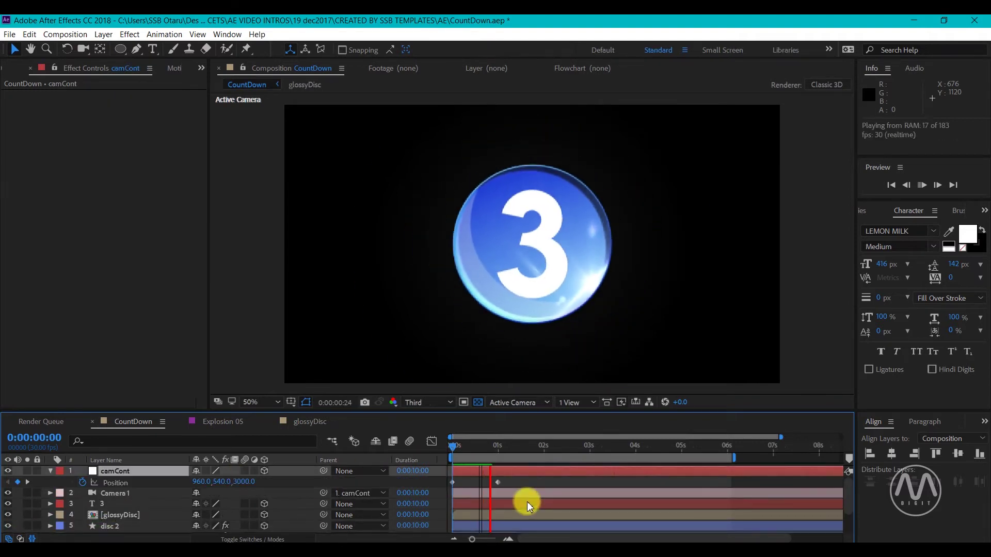
key(space)
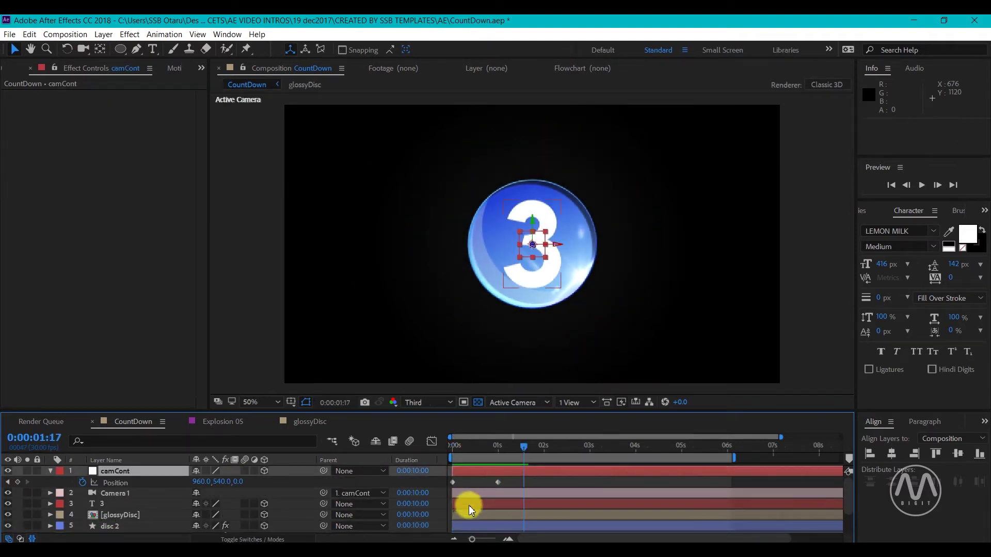
Preview the camera move again from the start and save the project.
drag(465, 451, 447, 447)
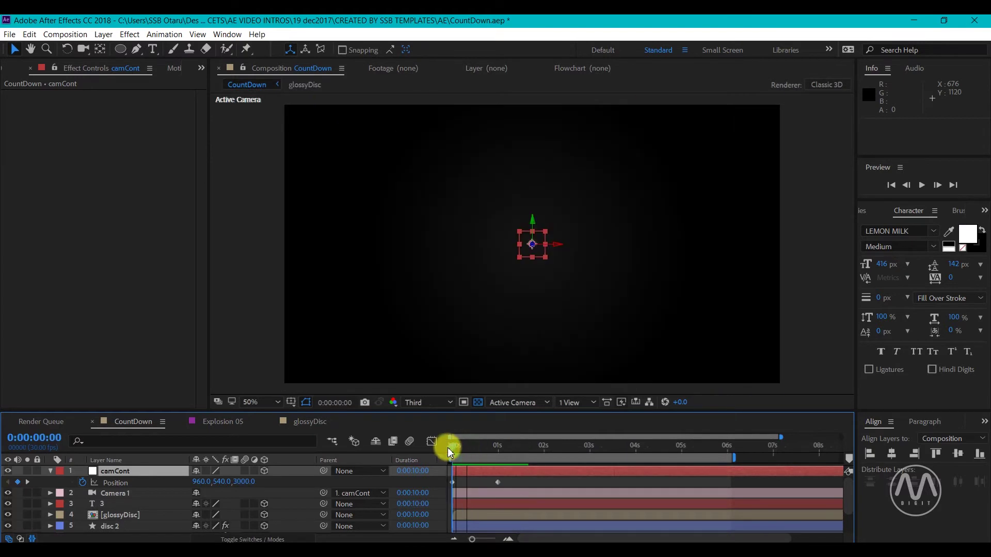
key(space)
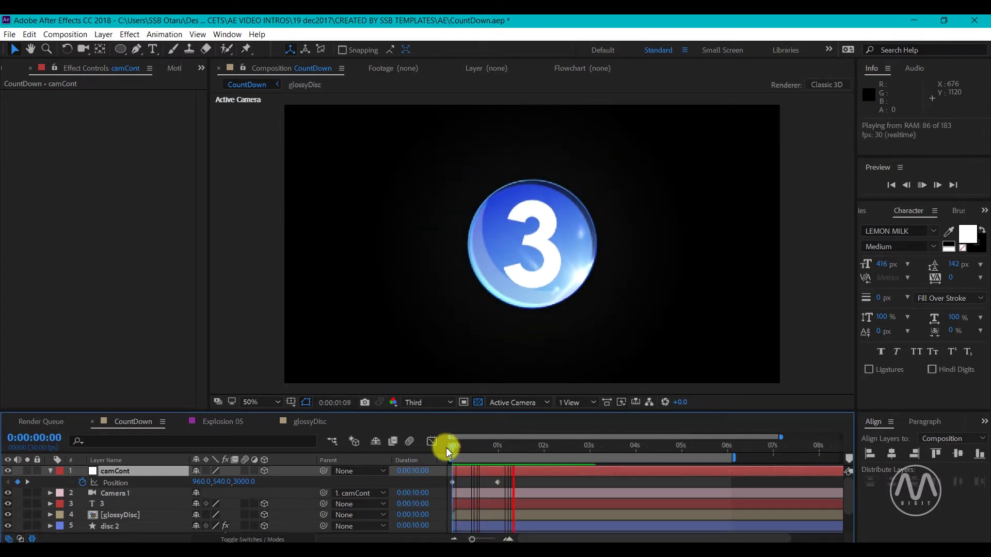
key(space)
key(ctrl+s)
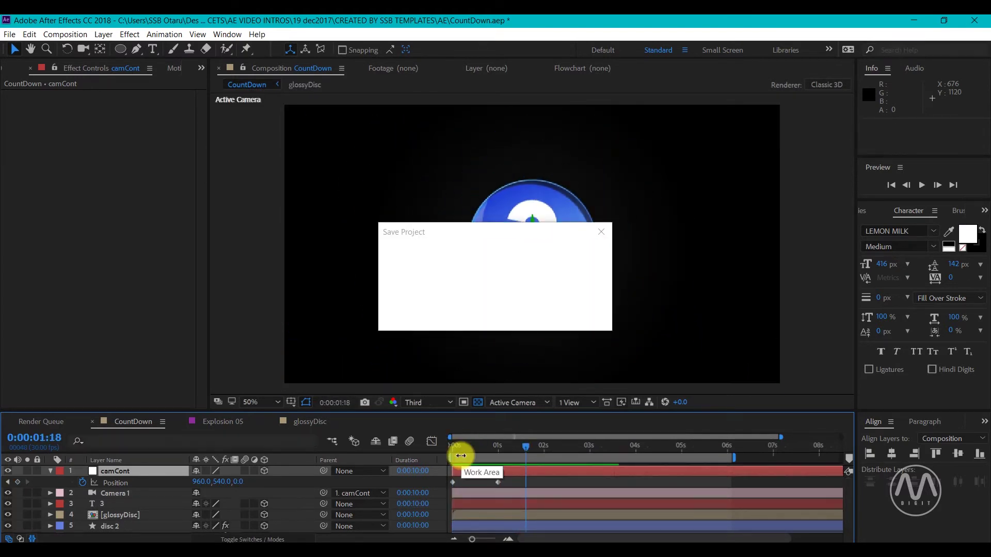
click(499, 507)
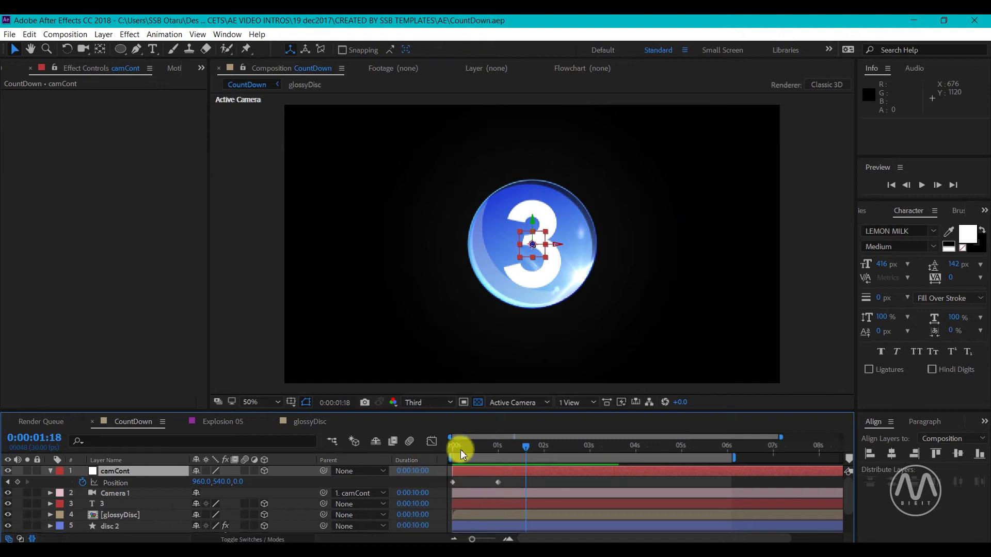
Play the animation once more and apply Easy Ease to both camCont Position keyframes.
drag(497, 451, 454, 453)
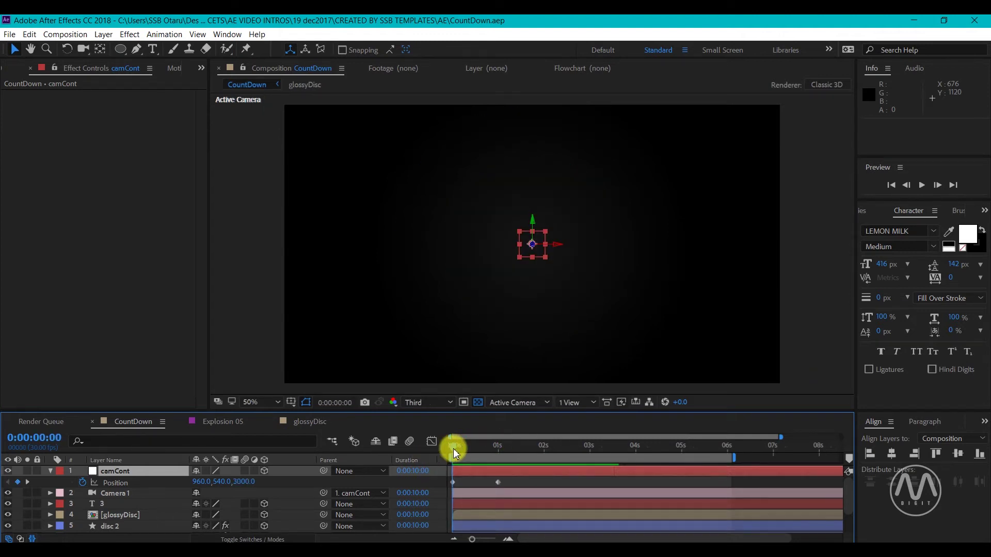
key(space)
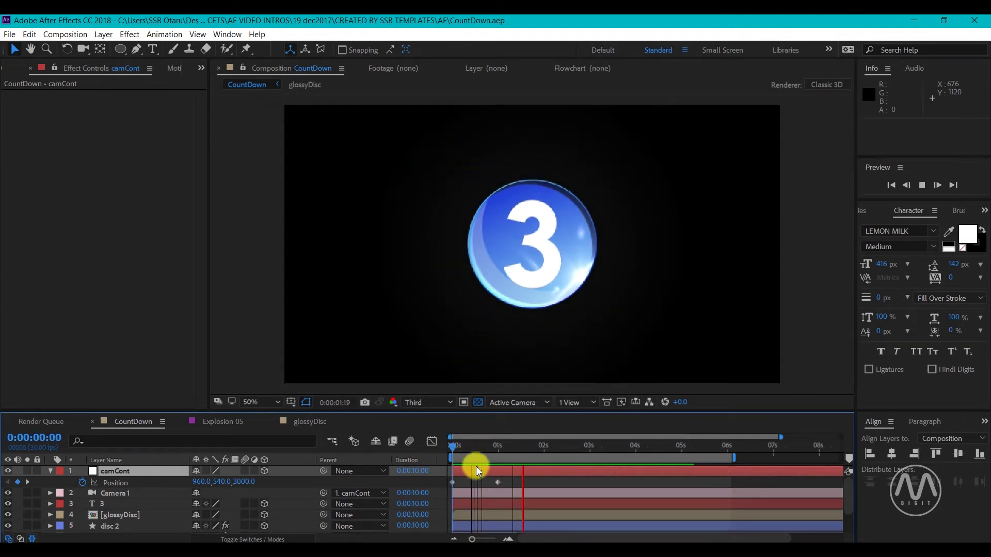
key(space)
drag(510, 481, 435, 487)
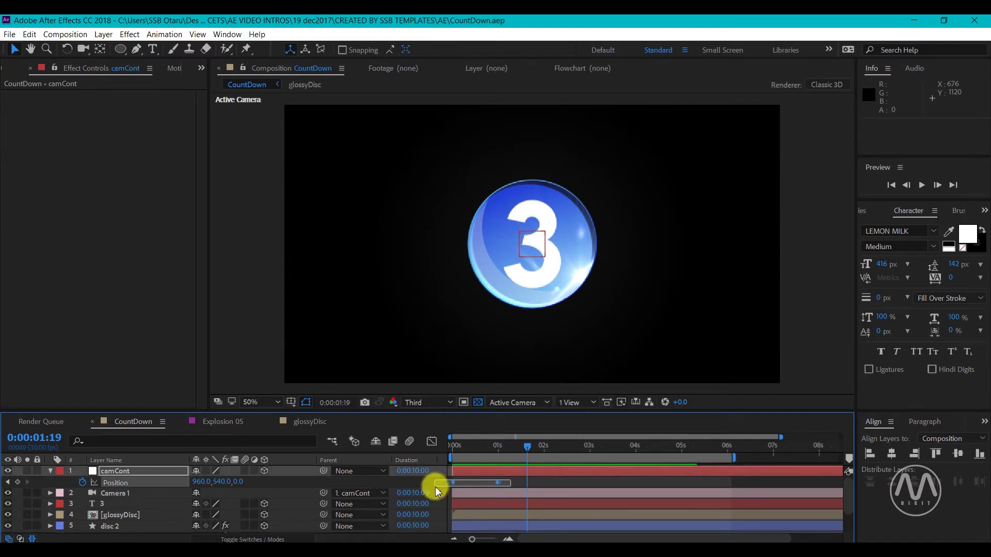
right_click(498, 481)
mouse_move(542, 469)
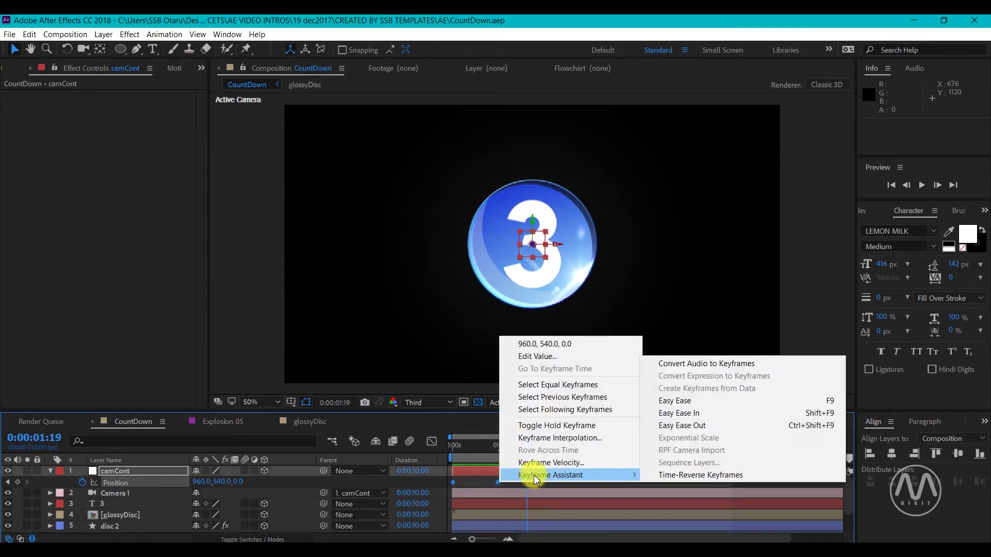
click(669, 401)
Extend the end keyframe's influence back to the start in camCont's Position speed graph so the speed peaks early, and preview it.
click(431, 441)
drag(484, 509, 454, 510)
click(431, 441)
drag(485, 448, 450, 449)
key(space)
key(space)
Try moving camCont's second Position keyframe to 0:00:01:14 and preview the slower move.
drag(498, 483, 519, 483)
drag(467, 446, 431, 448)
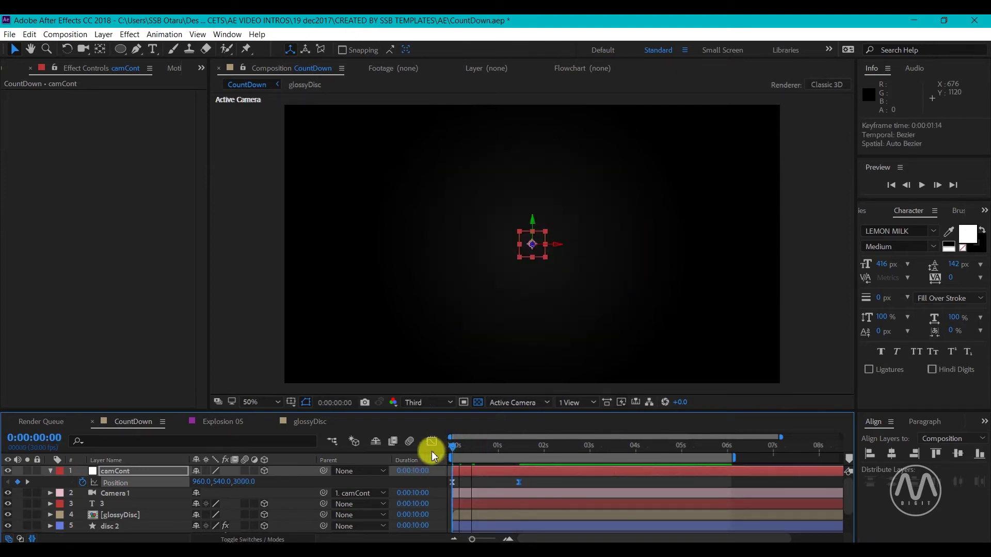
key(space)
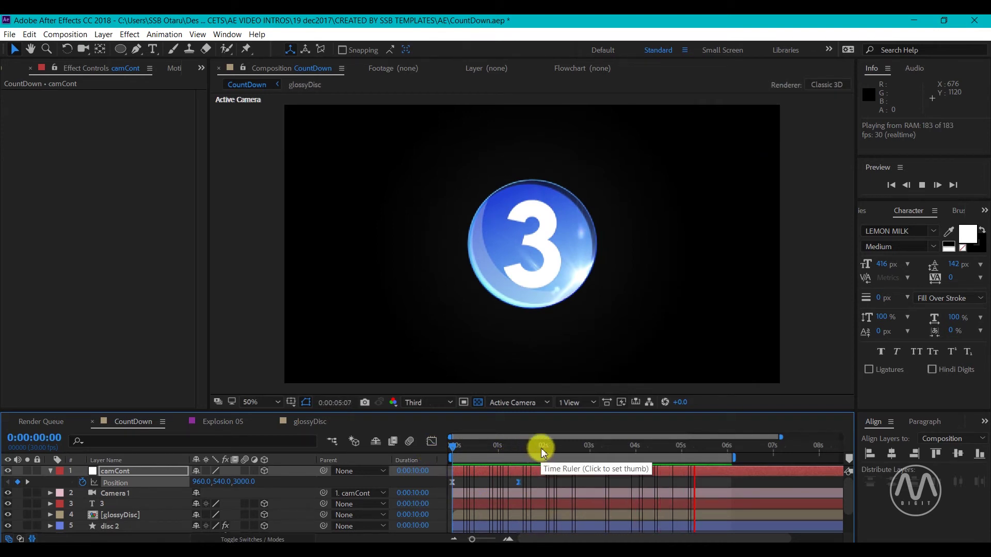
Add a third camCont Position keyframe at about 0:00:01:17 with the same value as the one at 0:00:01:00, preview and save the project.
drag(541, 448, 456, 446)
key(space)
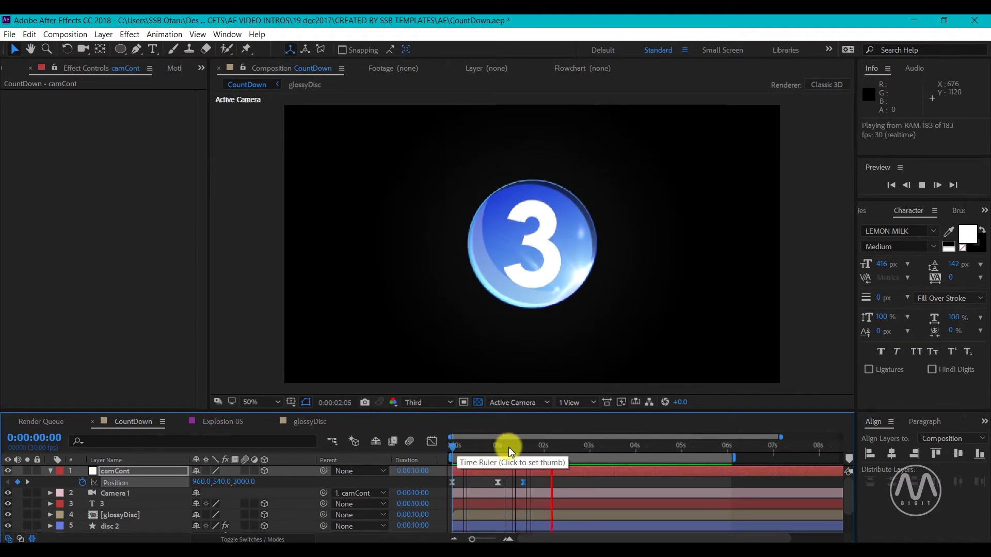
key(space)
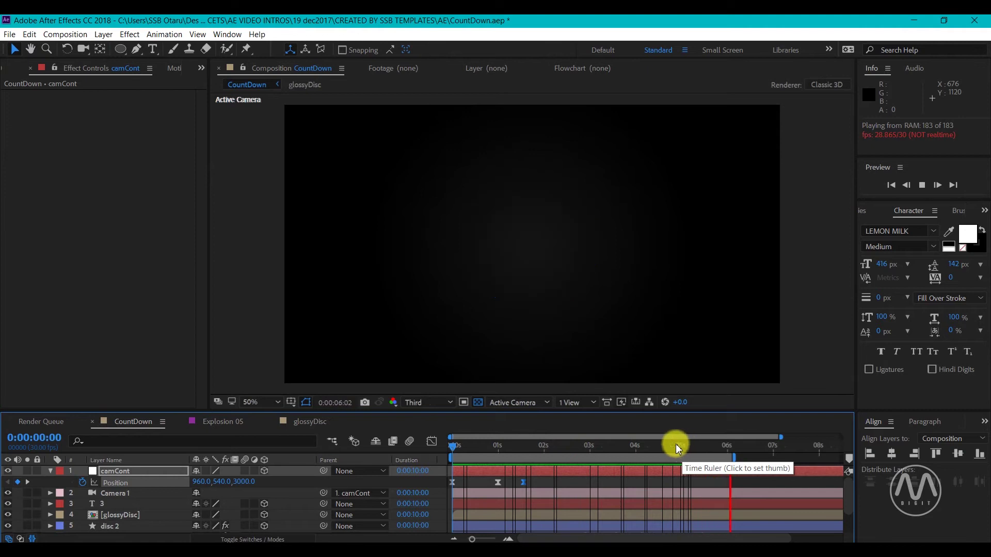
click(636, 445)
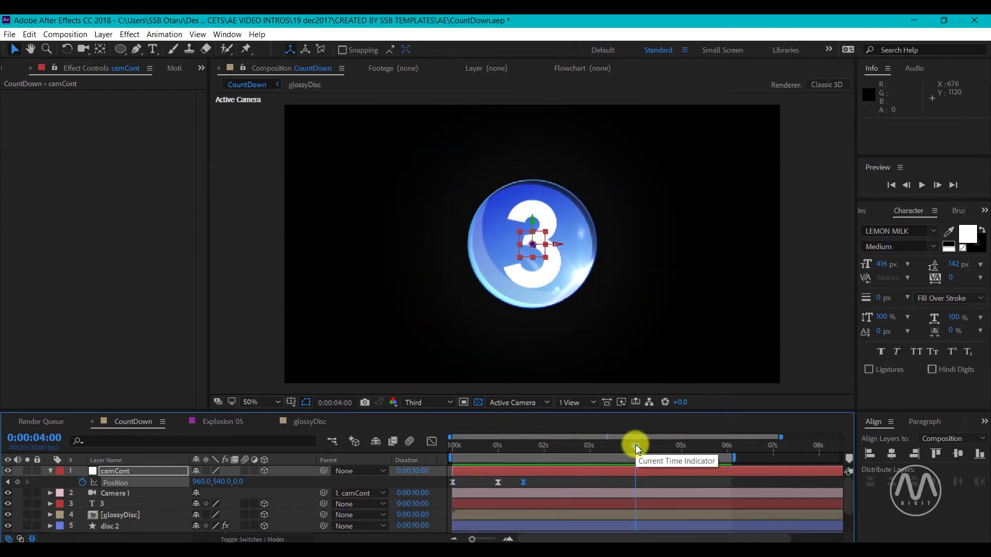
key(ctrl+s)
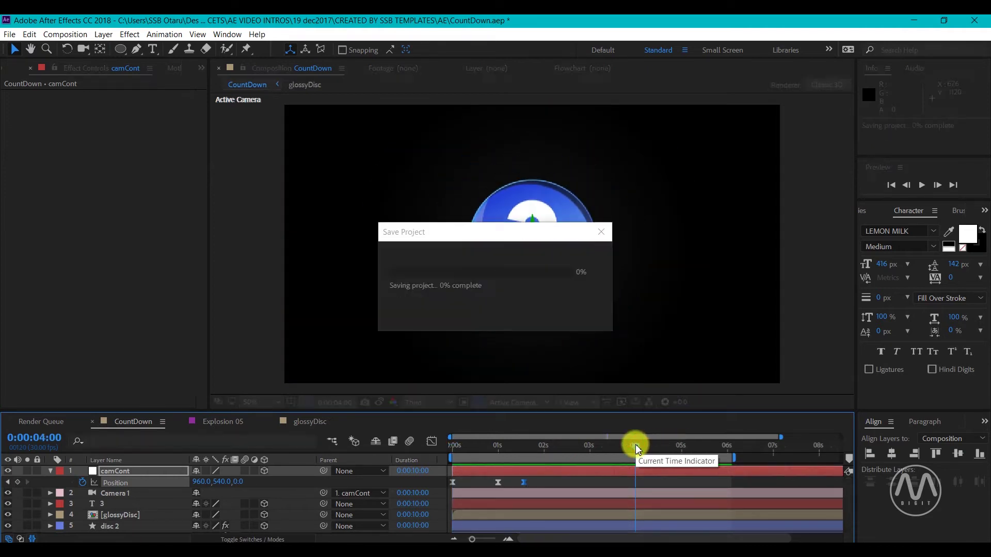
Set camCont's Z position to -500 at 0:00:02:29, preview the move and show its speed graph.
drag(637, 445, 590, 445)
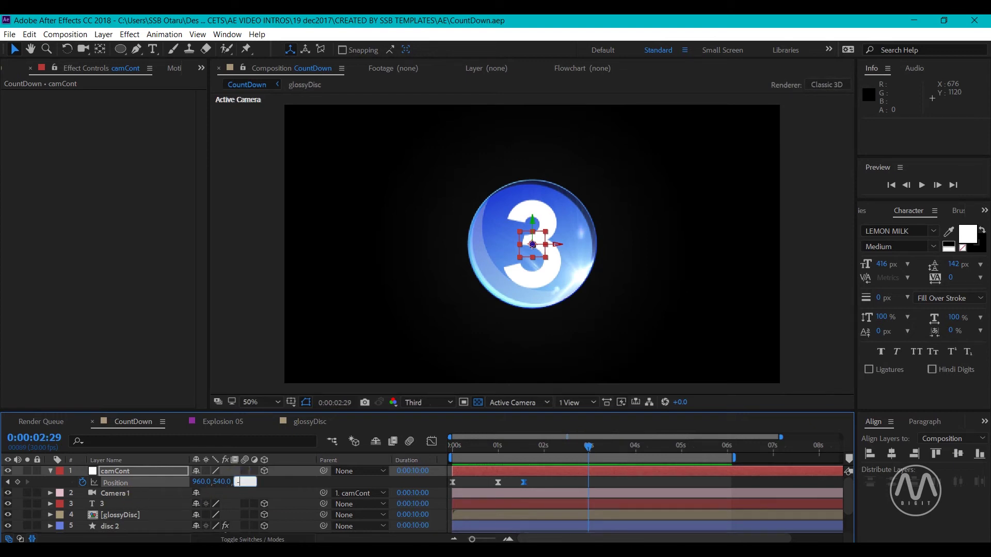
click(237, 477)
key(space)
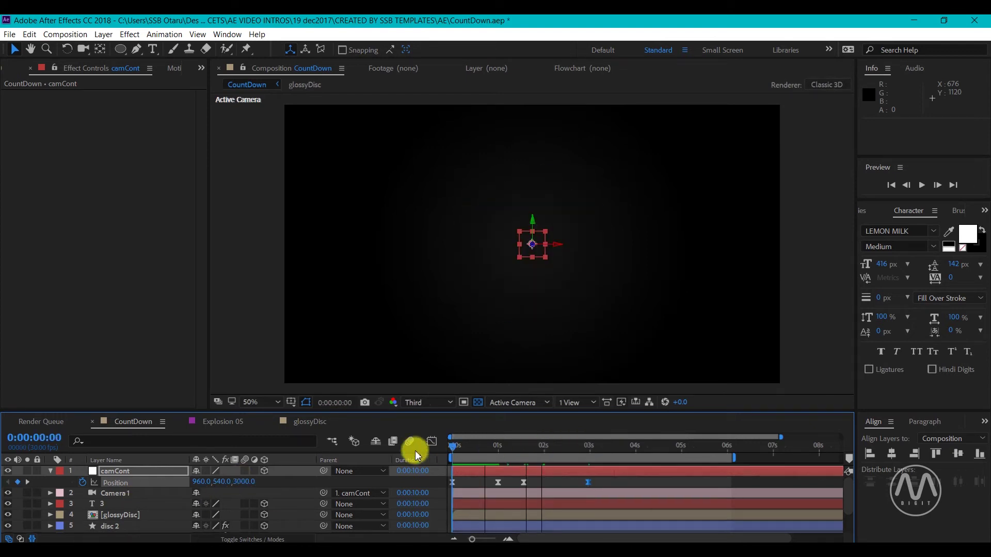
click(433, 443)
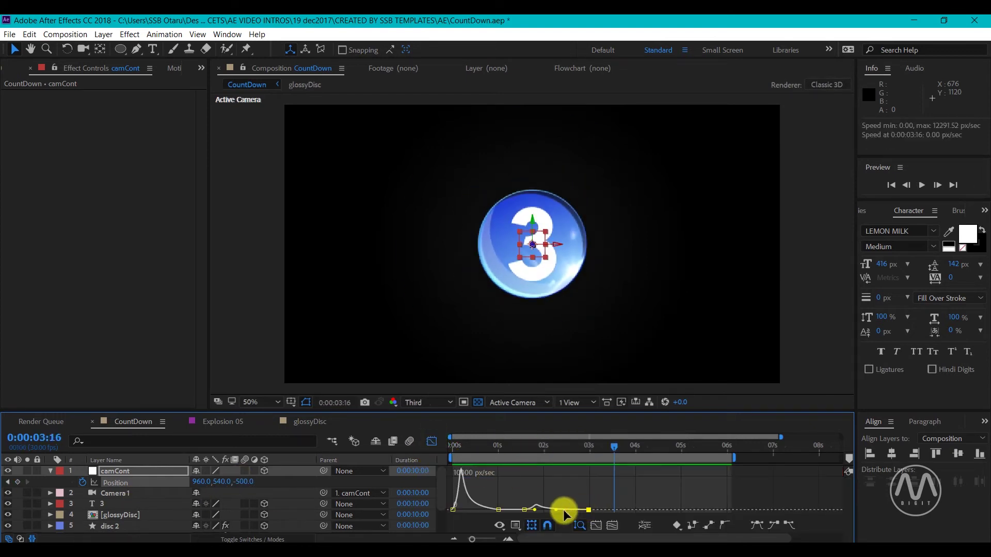
Close the speed graph, preview camCont's camera move and save the project.
click(430, 444)
key(space)
key(space)
key(ctrl+s)
scroll(133, 509, down, 3)
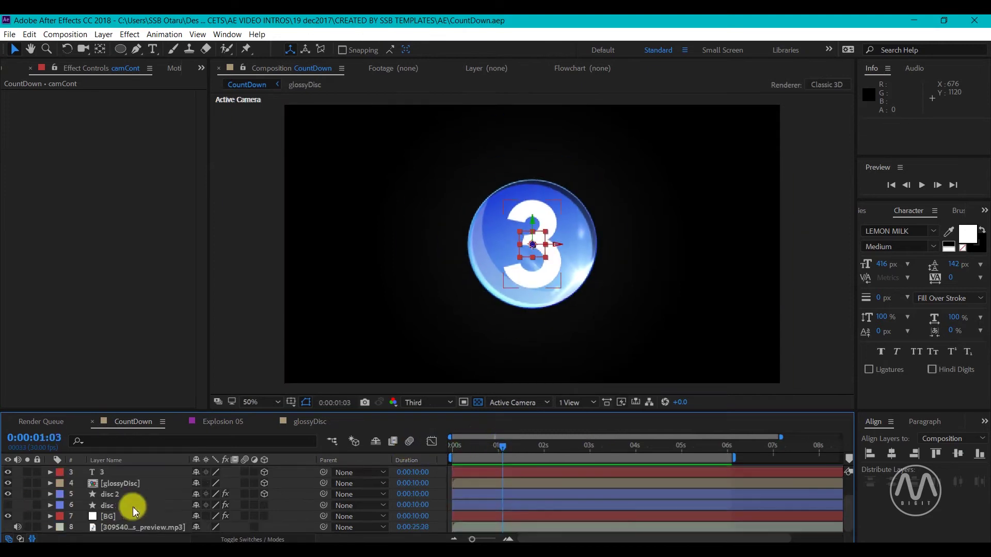
Keyframe disc 2's Y Rotation at 0° on 0:00:01:28 and at 3 revolutions on 0:00:00:00, and preview the spin.
click(111, 494)
key(r)
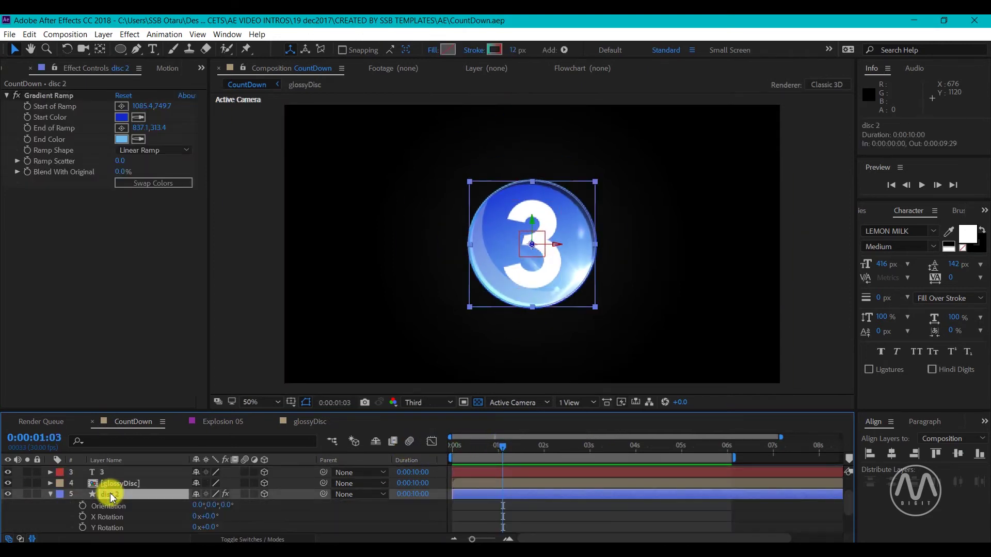
drag(454, 445, 541, 444)
click(29, 503)
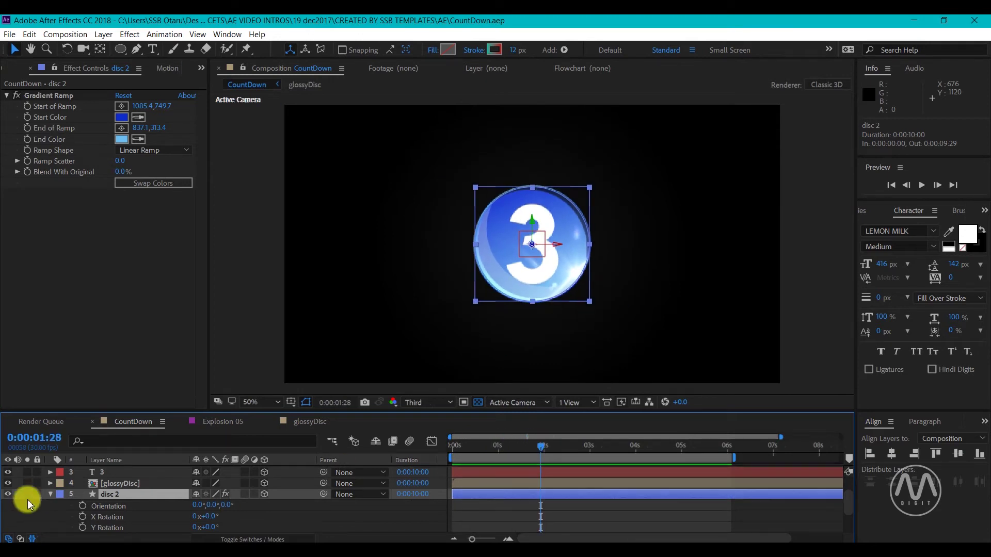
mouse_move(206, 527)
mouse_down()
mouse_move(210, 515)
mouse_move(194, 521)
mouse_up()
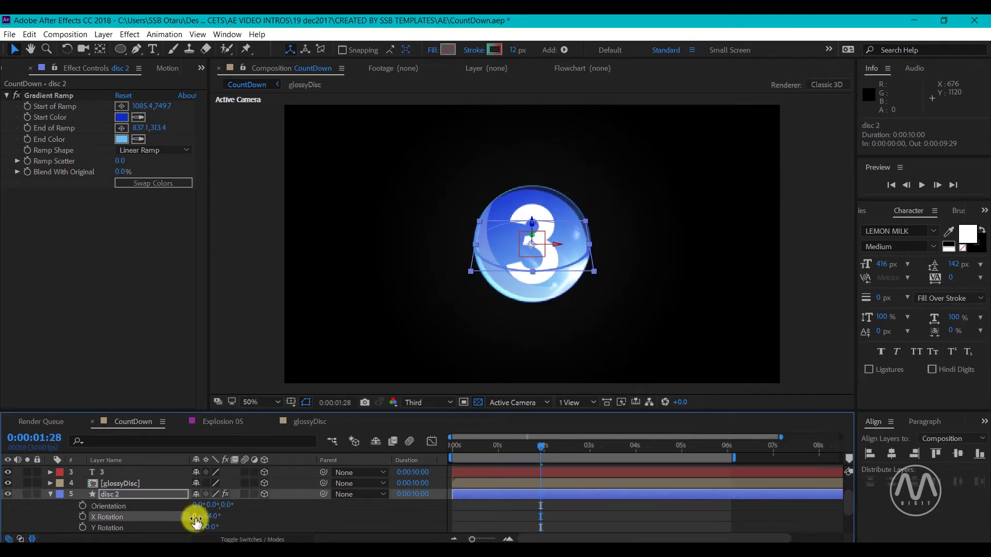
key(ctrl+z)
click(82, 527)
key(Home)
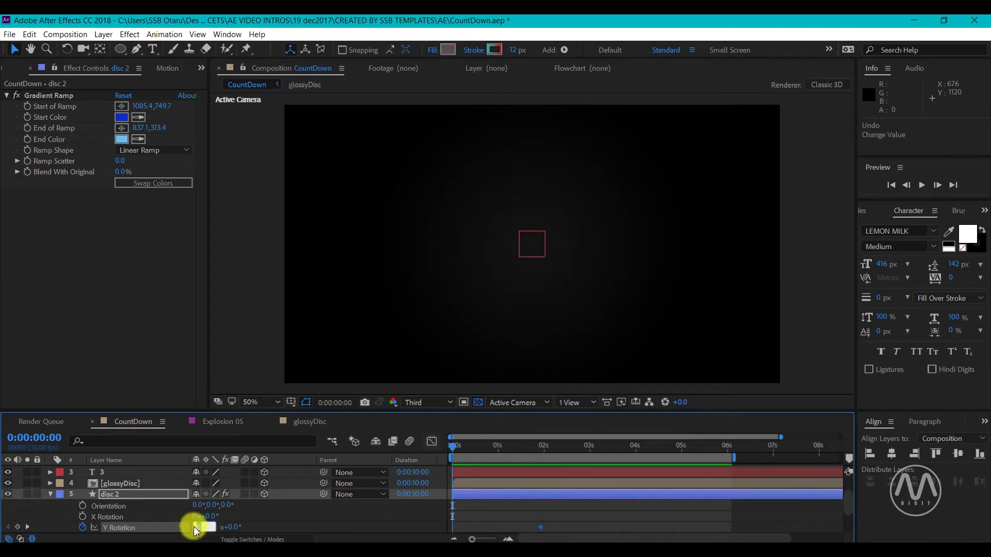
key(space)
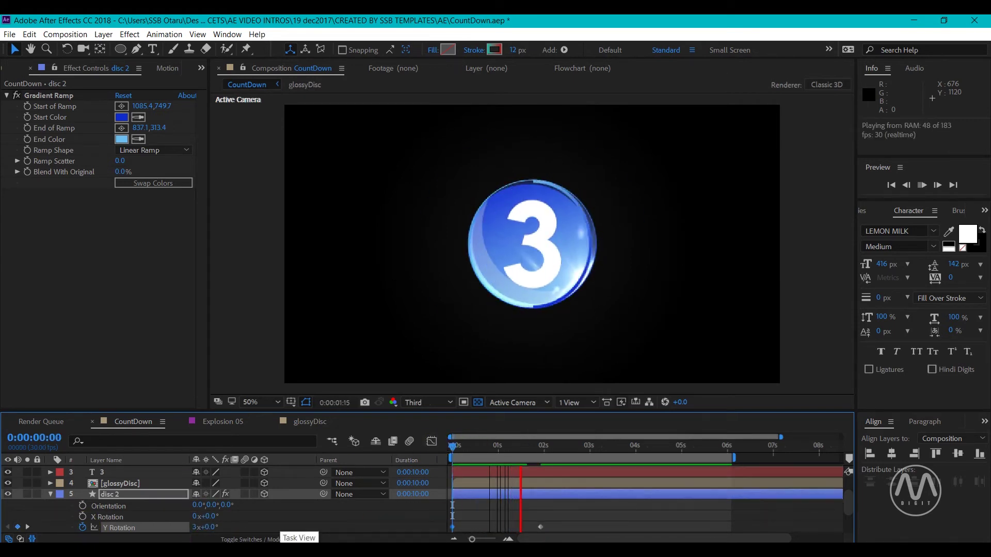
key(space)
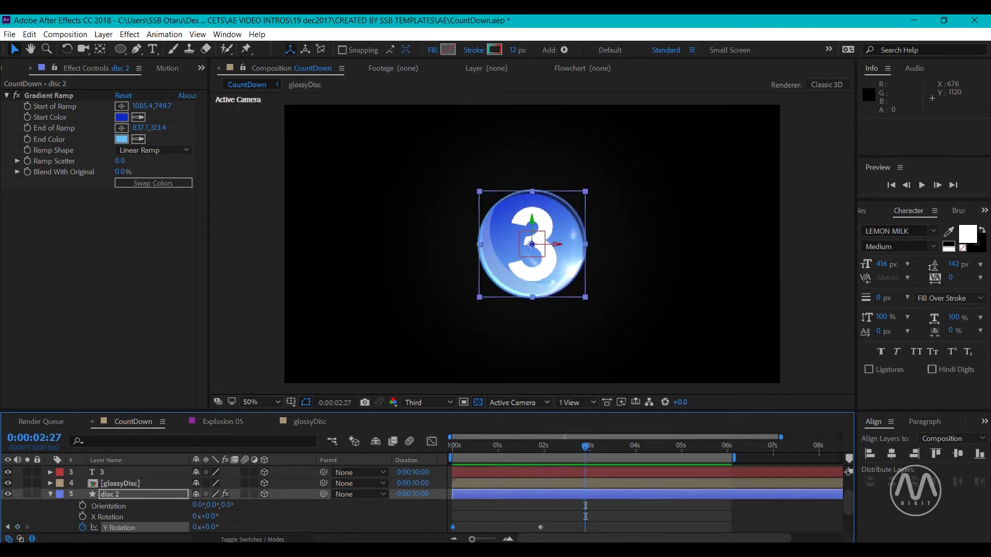
Set disc 2's Y Rotation to 1 revolution at 0:00:01:28 and apply Easy Ease to both of its keyframes.
click(8, 526)
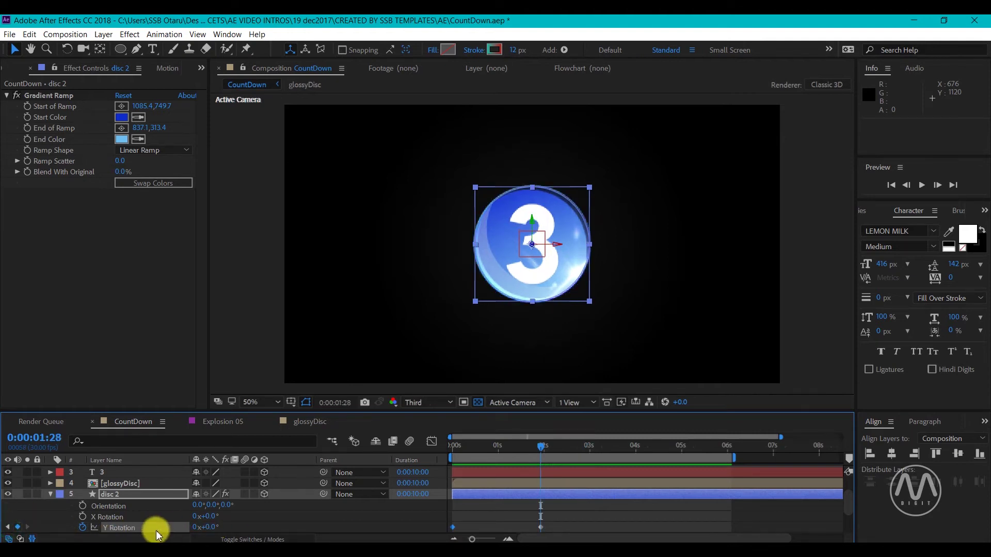
scroll(442, 515, down, 2)
right_click(453, 483)
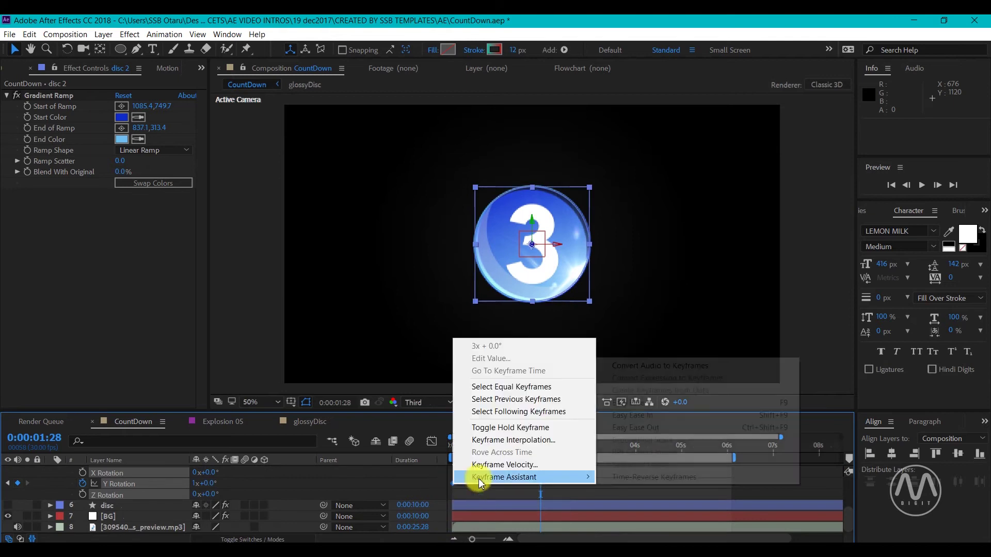
mouse_move(553, 477)
click(631, 403)
scroll(535, 520, up, 2)
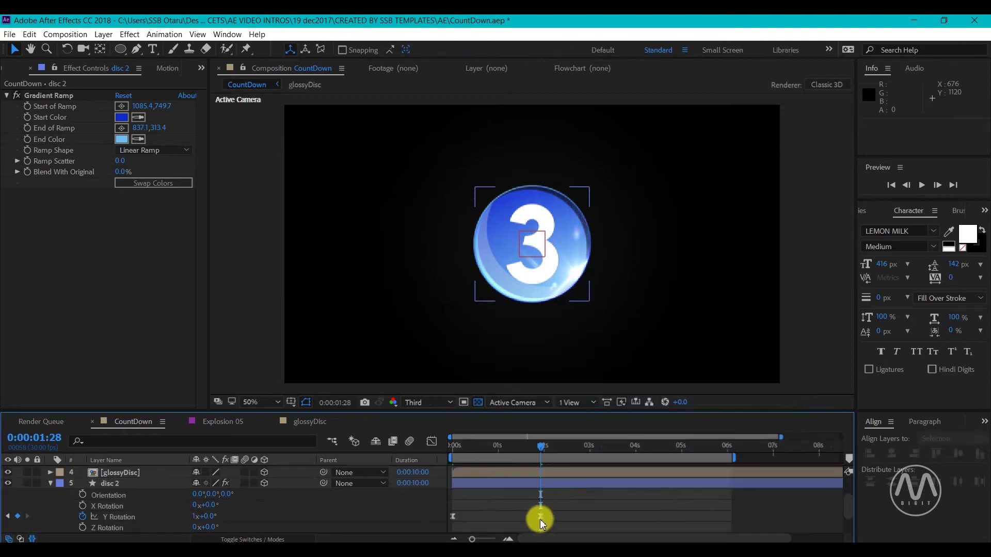
Extend the end keyframe's influence back toward the start in disc 2's Y Rotation speed graph and preview the spin.
click(431, 441)
click(432, 441)
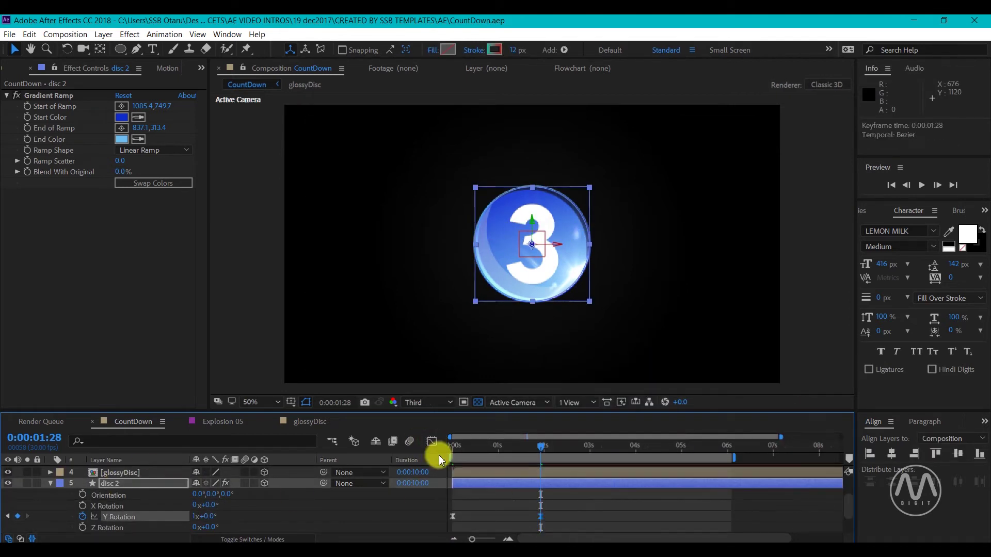
click(431, 441)
drag(525, 469, 442, 459)
click(432, 441)
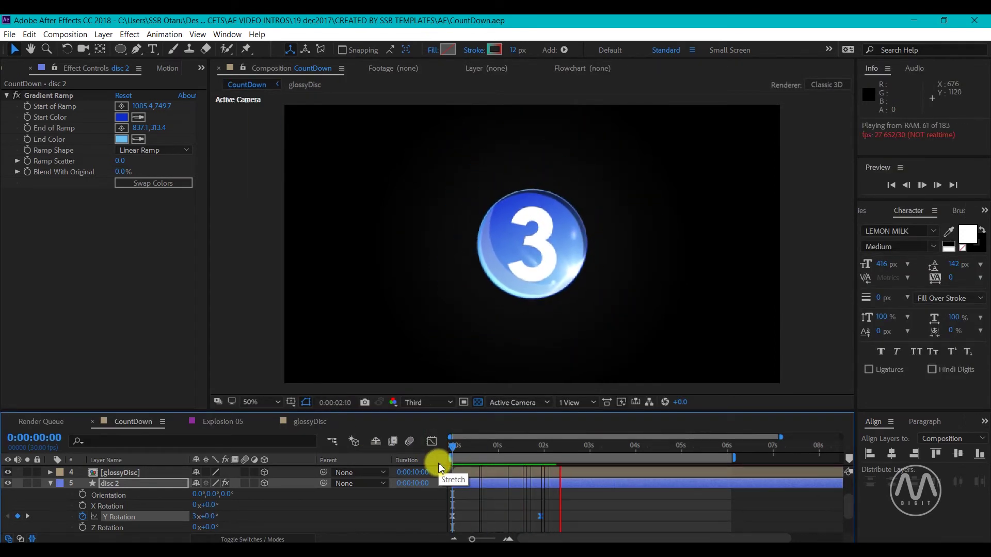
mouse_move(485, 445)
mouse_down()
mouse_move(477, 450)
mouse_move(522, 449)
mouse_move(504, 447)
mouse_up()
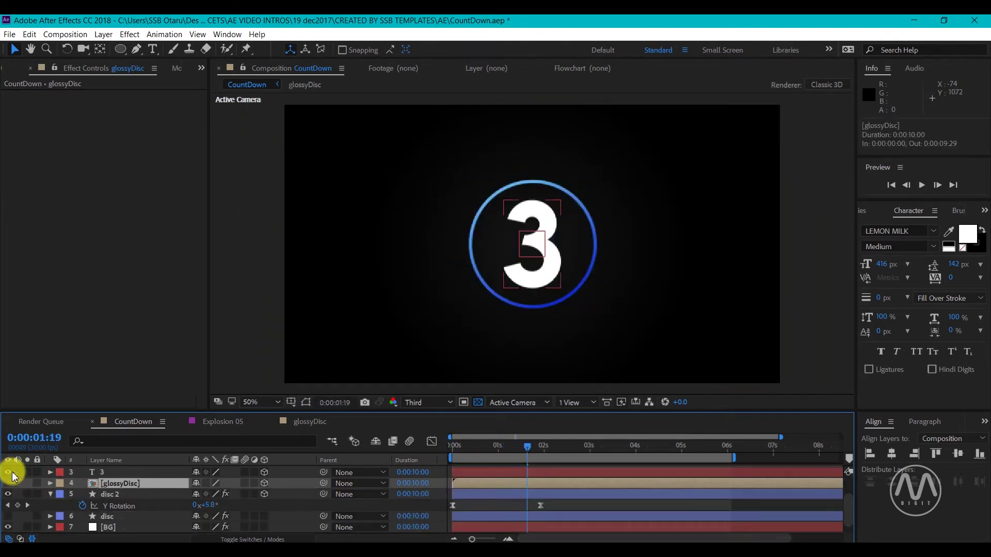
Hide the 3 text layer and add Trim Paths to disc 2.
click(8, 472)
key(ctrl+Down)
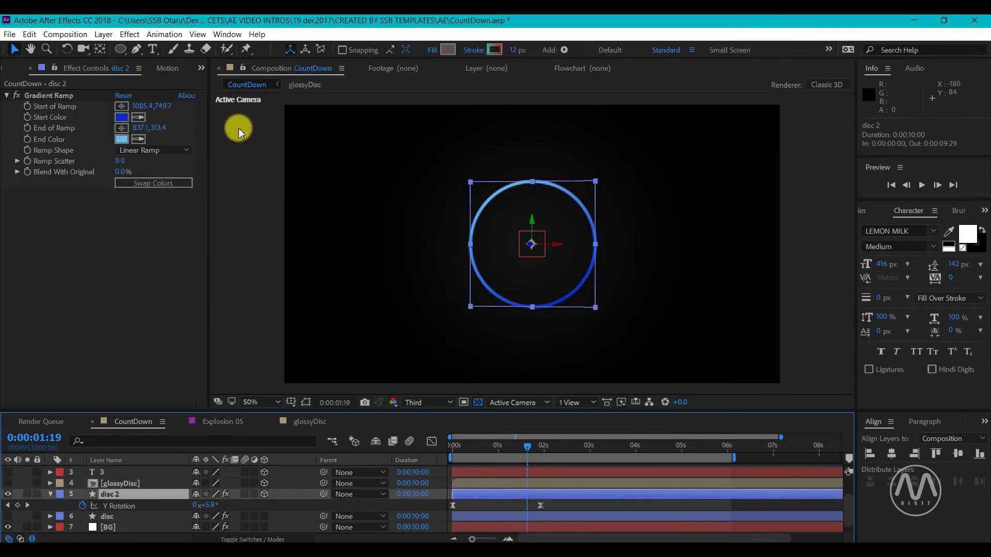
click(563, 50)
click(593, 233)
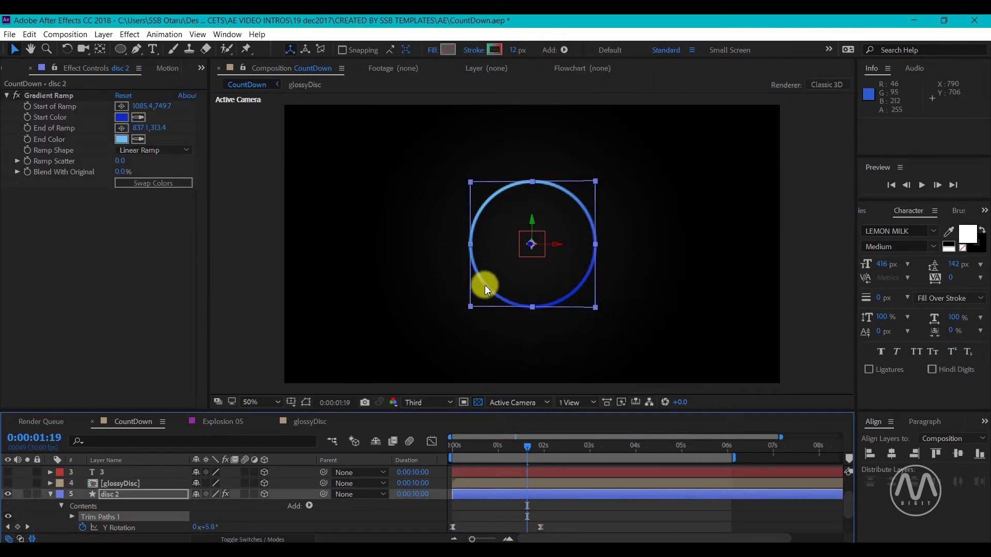
Keyframe disc 2's Trim Paths from End 0% and Offset 2 revolutions at 0:00:00:00 to End 100% and Offset 0° at 0:00:01:19.
scroll(134, 509, down, 2)
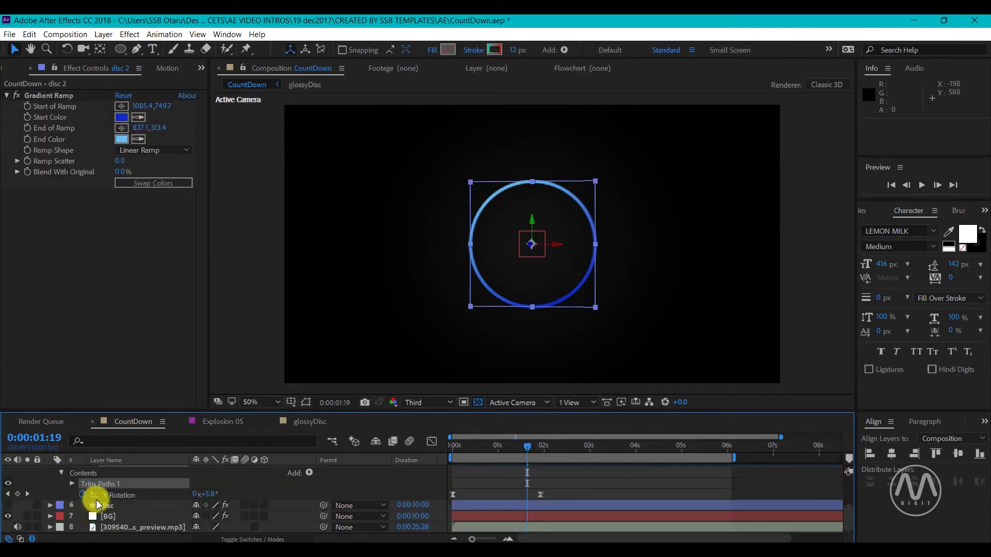
click(73, 483)
click(94, 506)
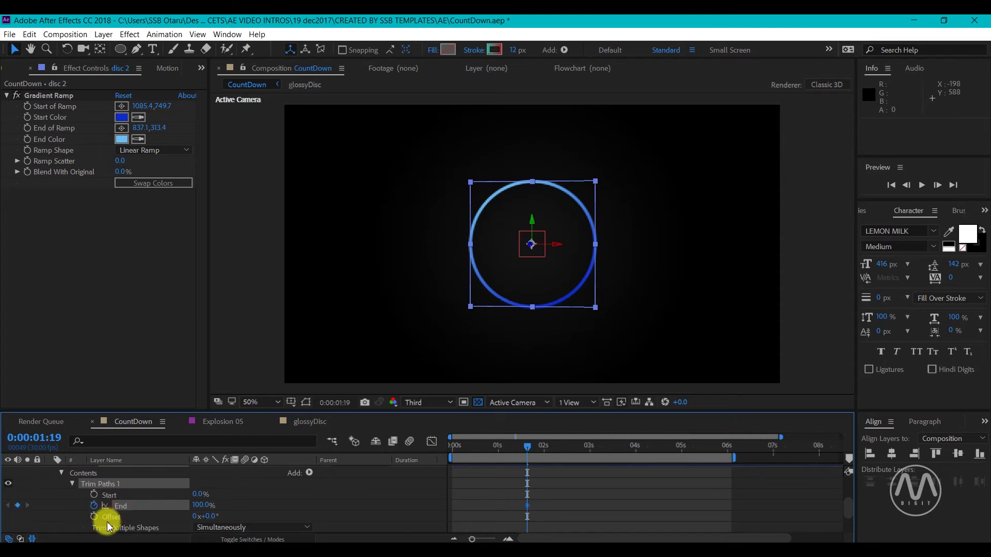
click(94, 517)
key(u)
drag(470, 454, 452, 450)
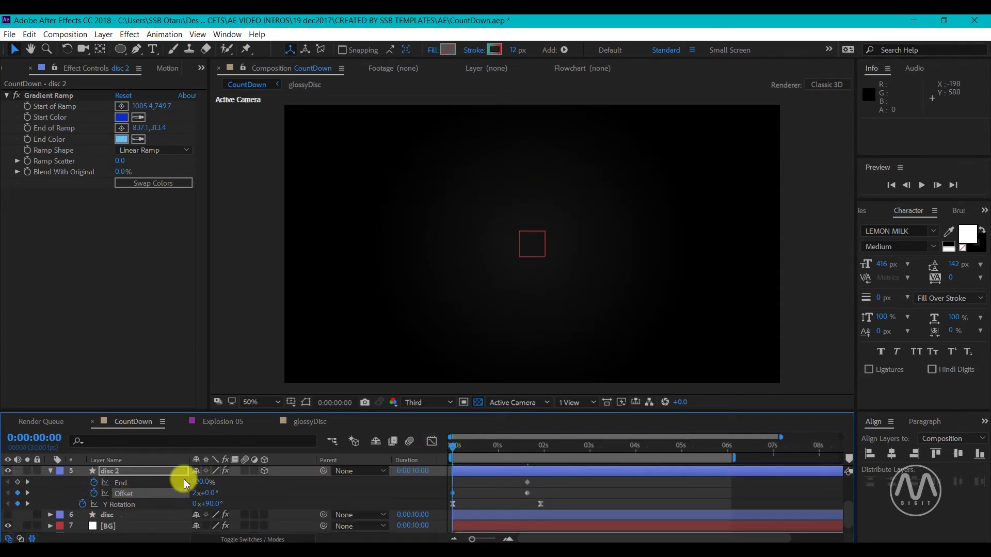
Move the last End and Offset keyframes to 0:00:01:27 and apply Easy Ease to all End and Offset keyframes.
click(541, 497)
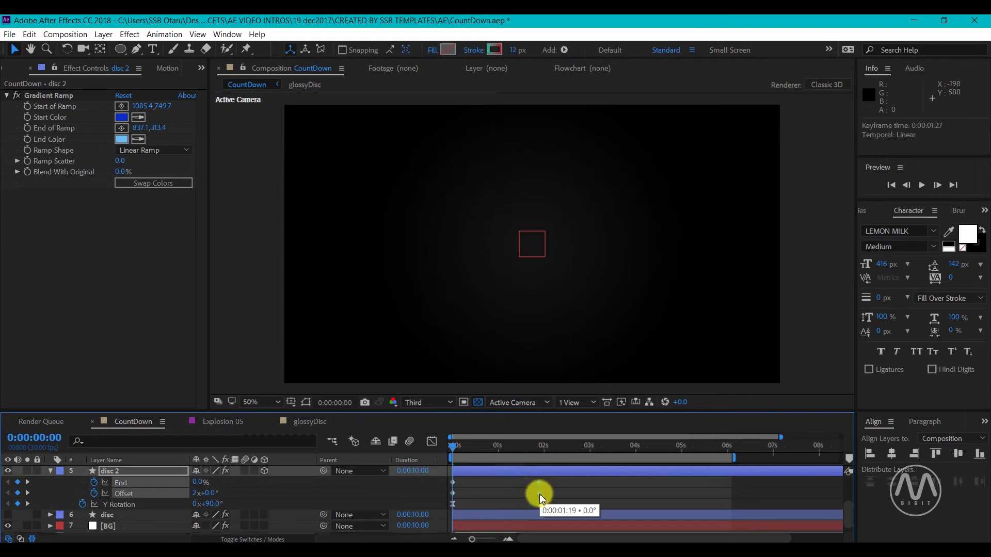
drag(562, 511, 444, 475)
right_click(541, 493)
click(710, 409)
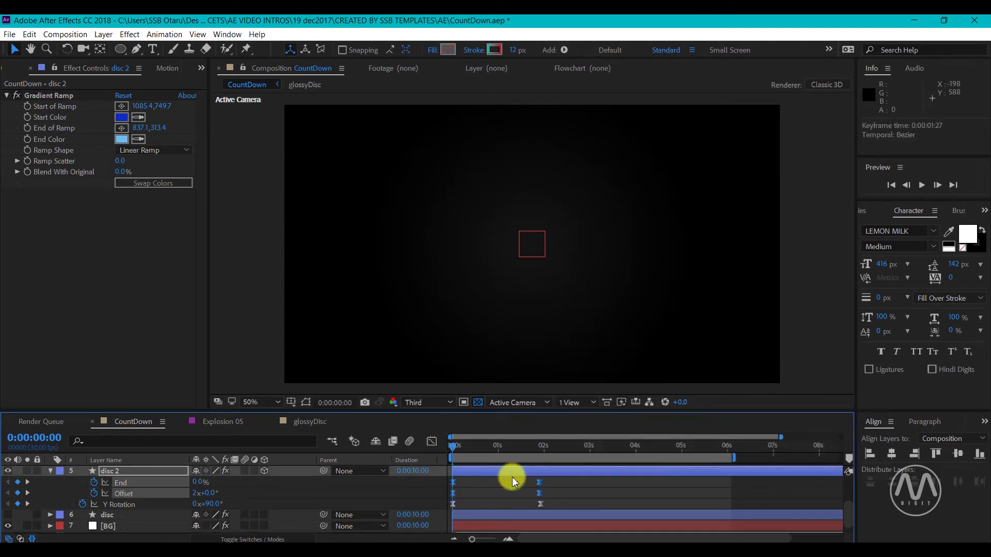
Extend the influence of the final End and Offset keyframes back toward the start in the speed graph, and preview the ring drawing on.
click(512, 477)
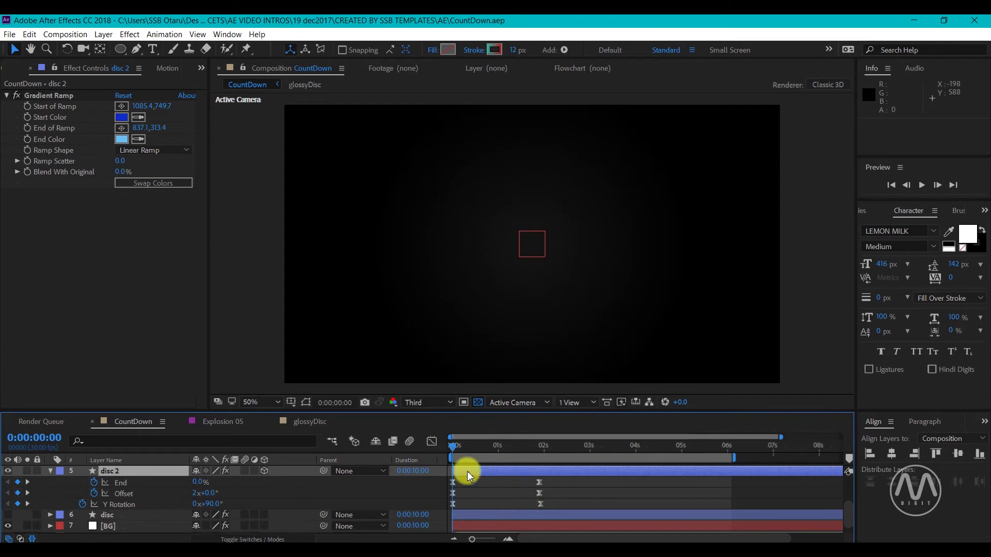
click(540, 483)
click(541, 493)
shift+click(540, 483)
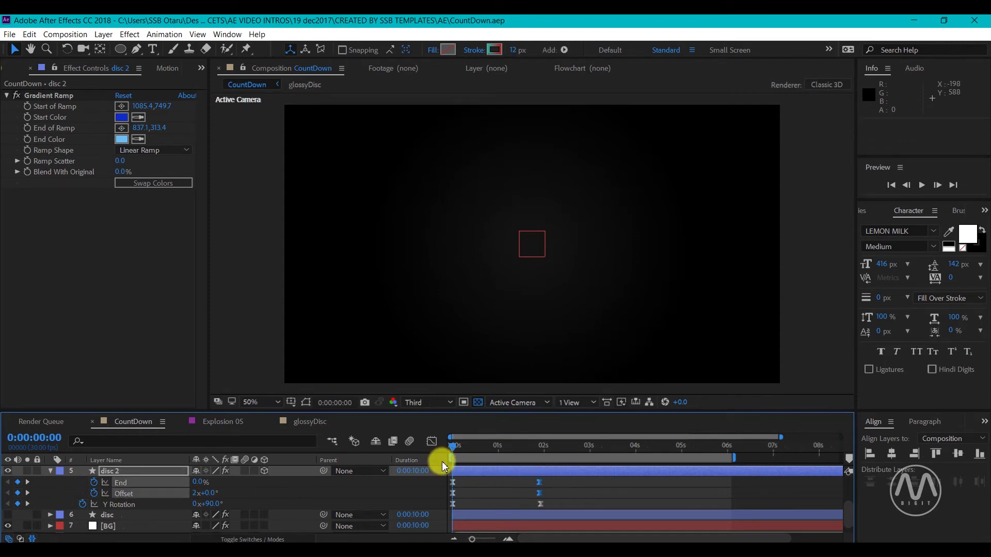
click(432, 442)
drag(526, 476, 507, 448)
click(431, 442)
click(482, 448)
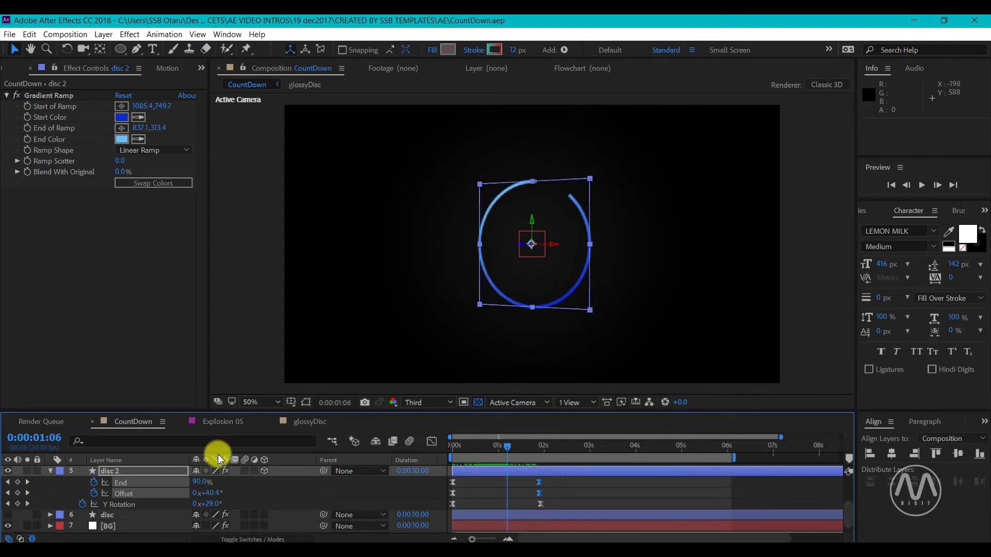
Look through disc 2's ellipse, Fill 1, Trim Paths and Transform properties for the stroke end settings.
click(50, 471)
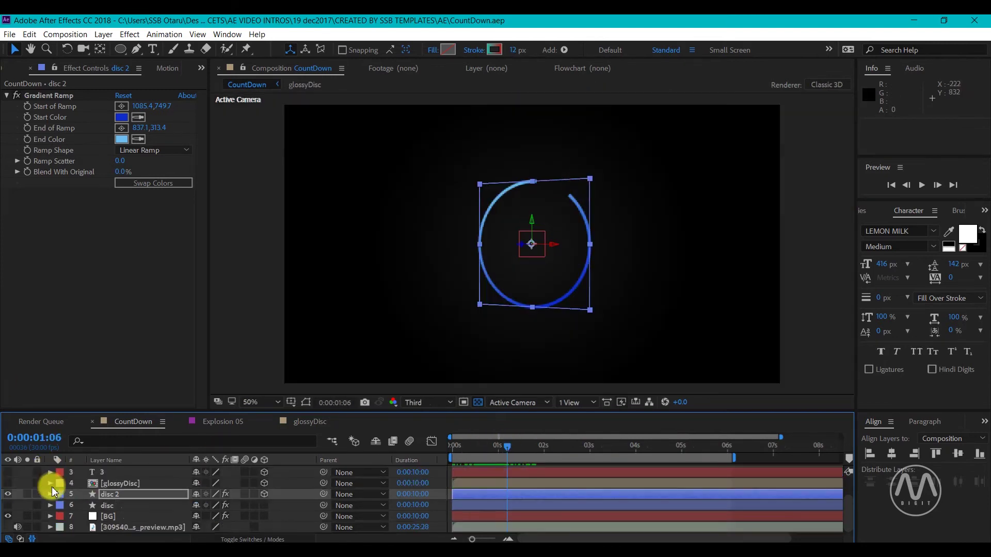
click(50, 472)
click(73, 491)
scroll(101, 493, down, 2)
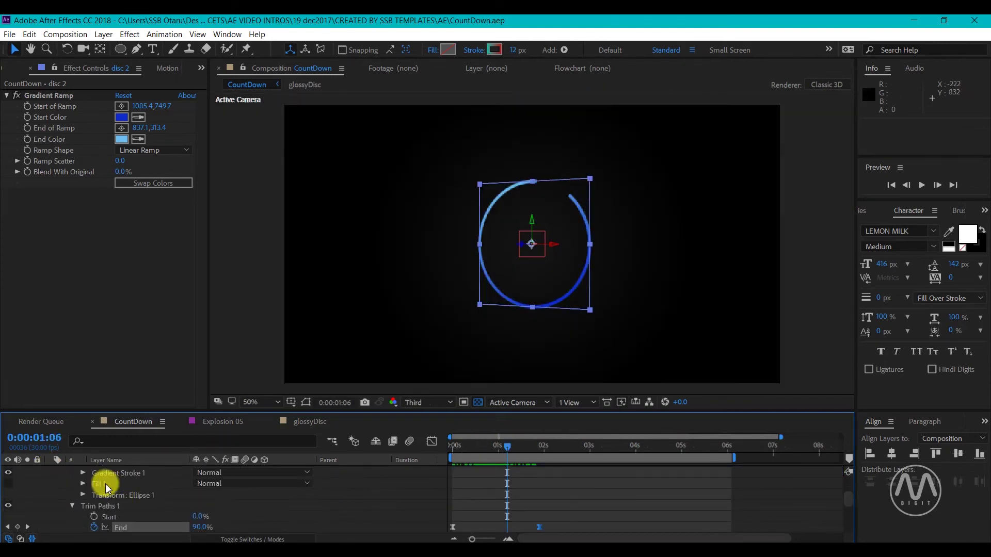
scroll(106, 488, up, 2)
click(84, 494)
scroll(149, 499, down, 2)
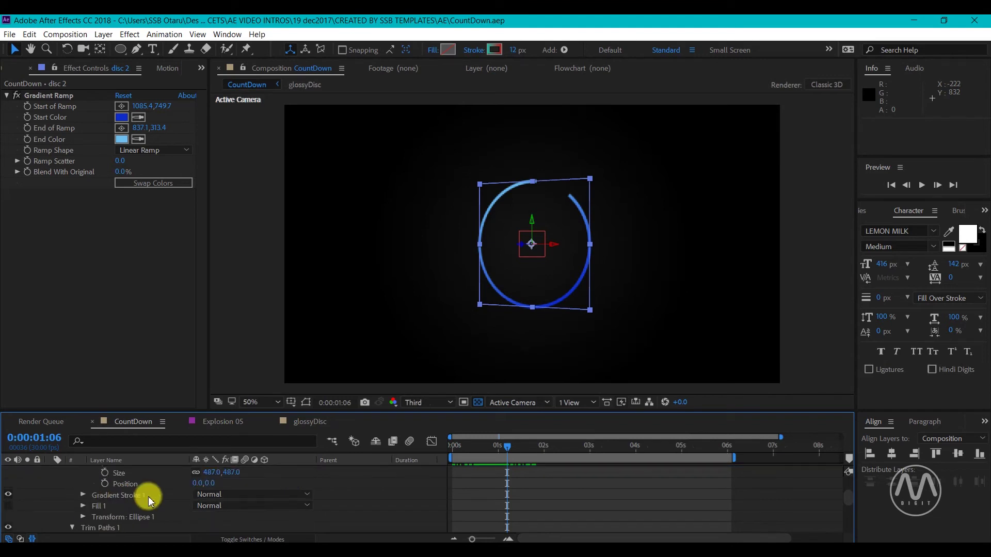
scroll(98, 485, up, 1)
click(84, 506)
scroll(150, 510, down, 1)
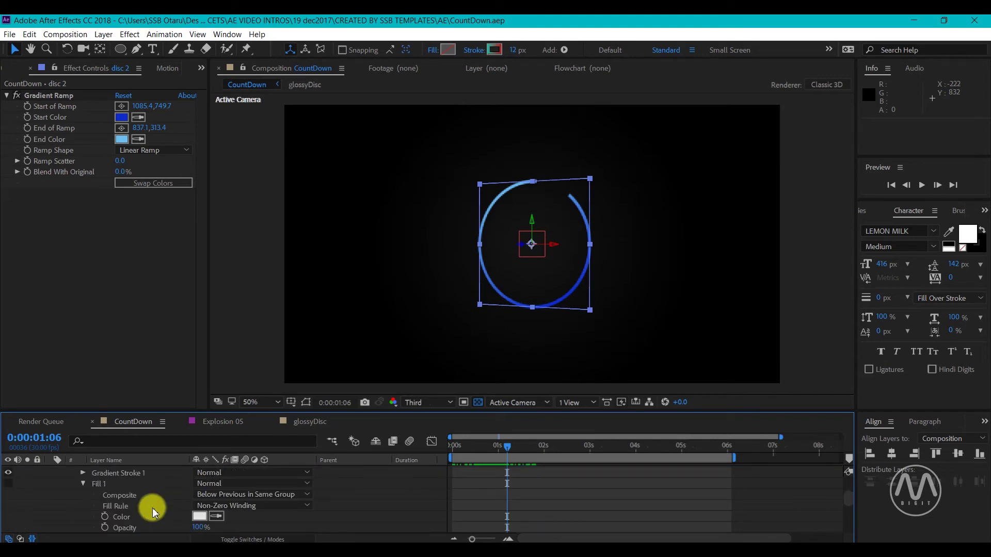
scroll(114, 503, up, 3)
click(72, 506)
scroll(111, 512, down, 1)
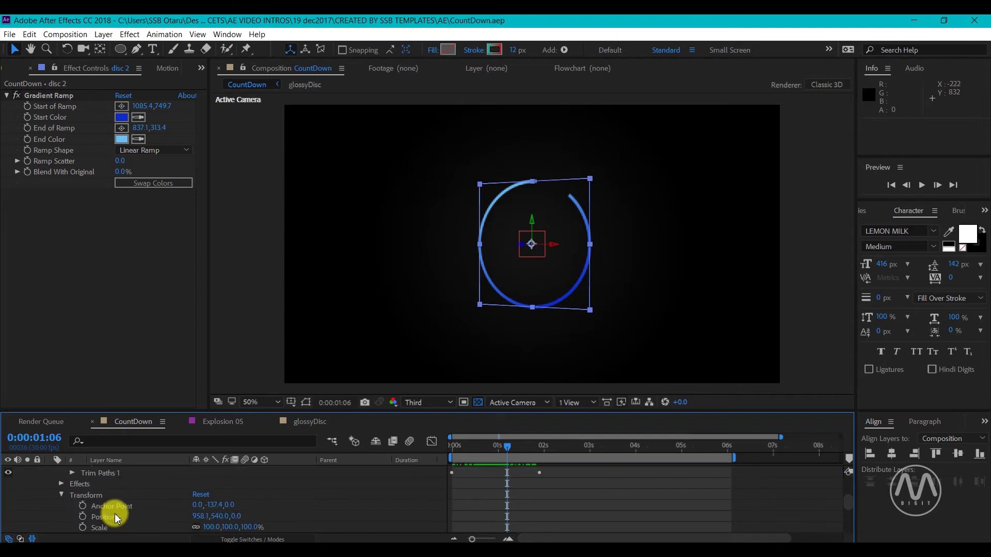
scroll(105, 508, up, 1)
scroll(117, 498, up, 2)
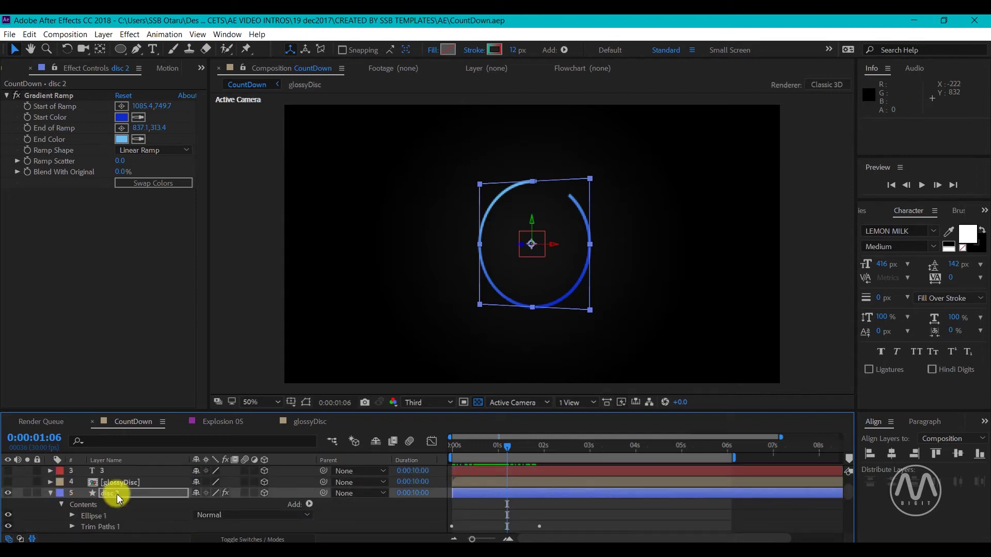
Set disc 2's Gradient Stroke 1 to Round Cap line ends and Round Join corners.
click(62, 505)
scroll(153, 501, down, 2)
click(83, 483)
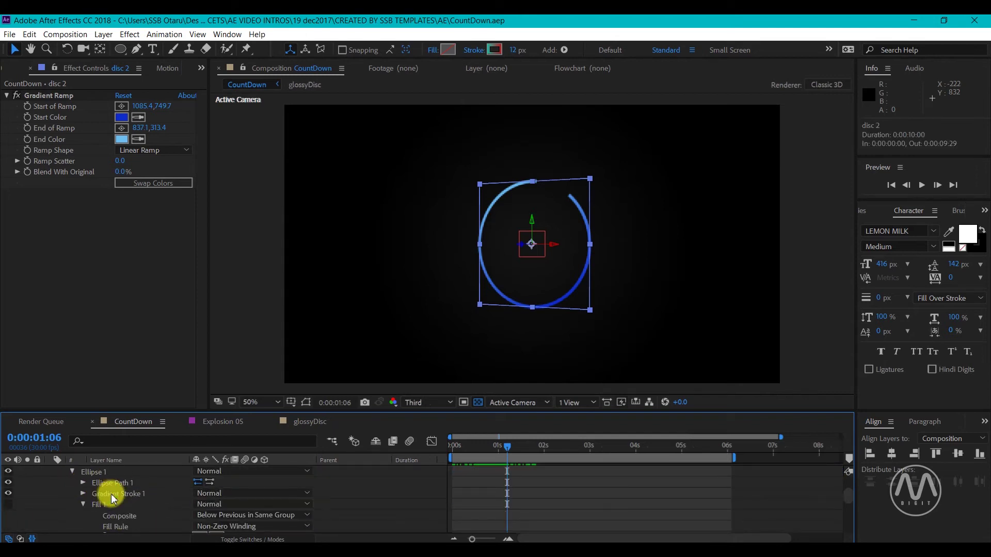
click(83, 505)
scroll(126, 503, down, 1)
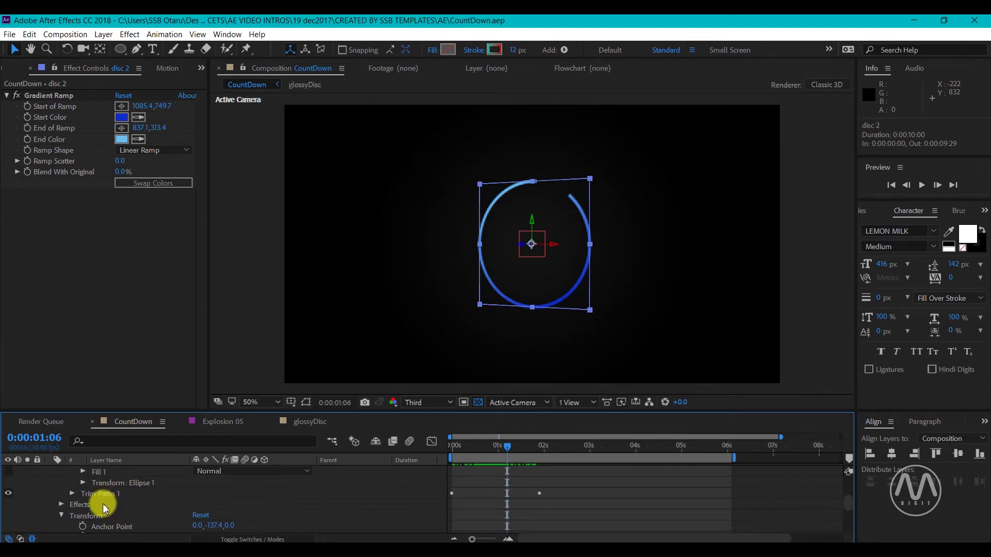
scroll(105, 508, up, 1)
click(83, 493)
scroll(148, 519, down, 4)
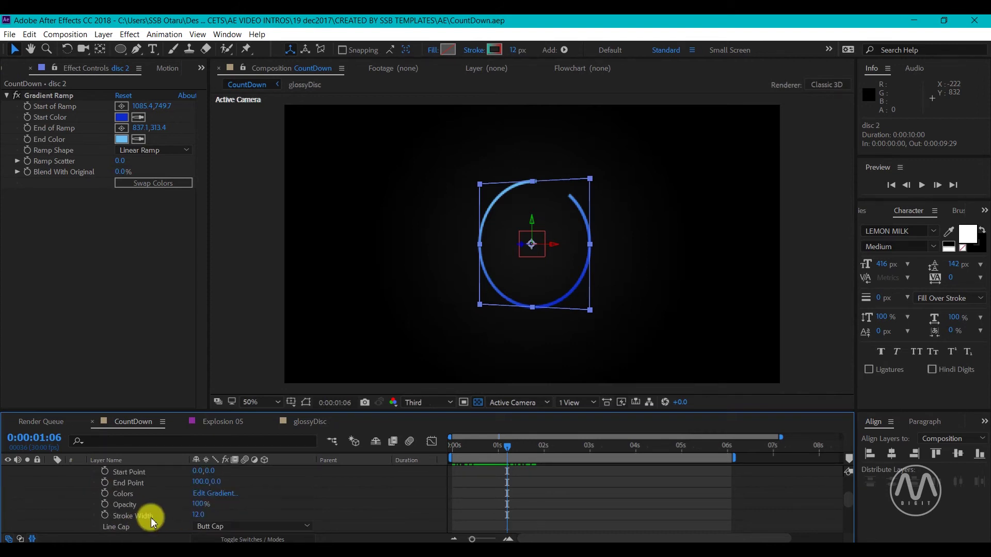
click(217, 493)
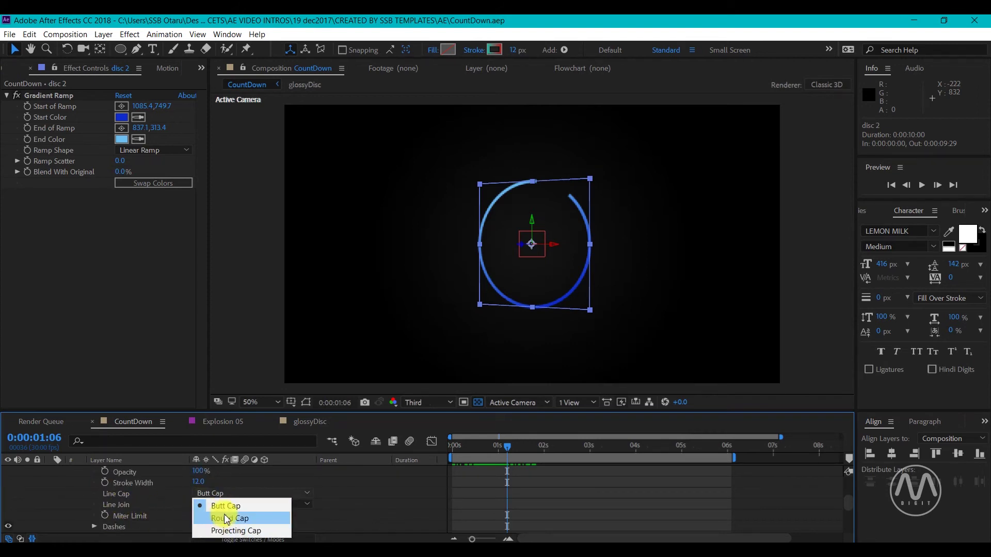
click(212, 506)
click(212, 505)
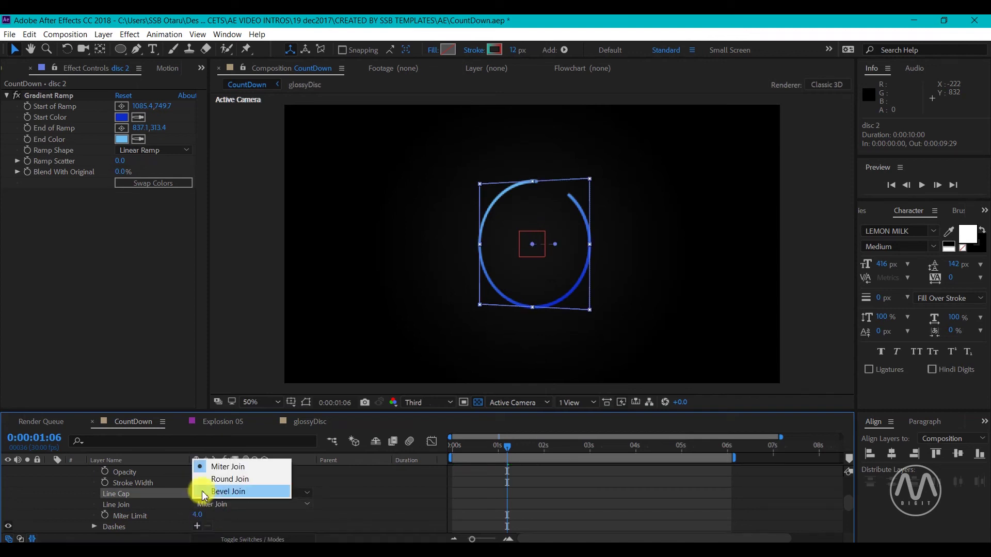
click(256, 482)
Set the composition's preview resolution to Full.
click(426, 403)
click(424, 431)
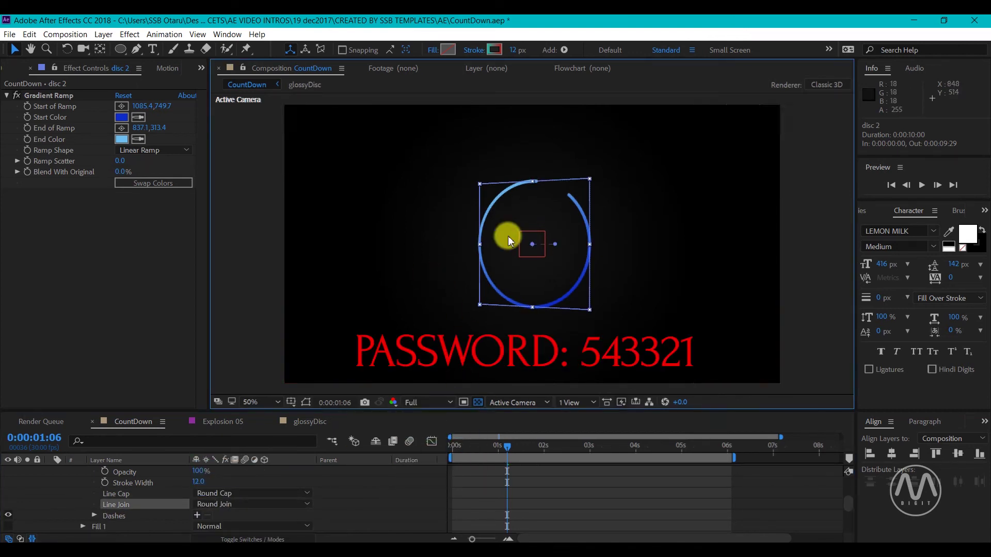
Fit the composition in the viewer and play back disc 2's round-capped ring animation.
key(period)
click(261, 402)
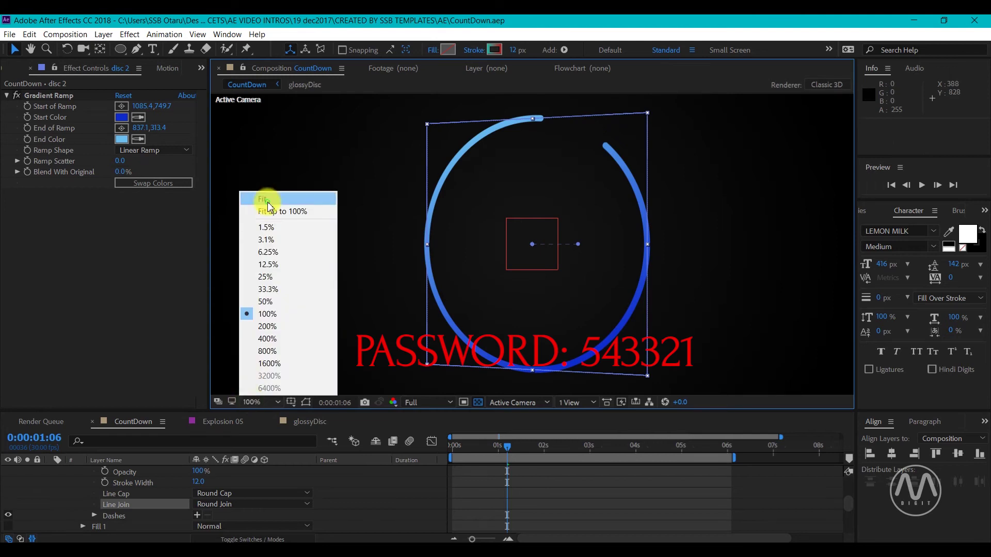
click(265, 199)
key(space)
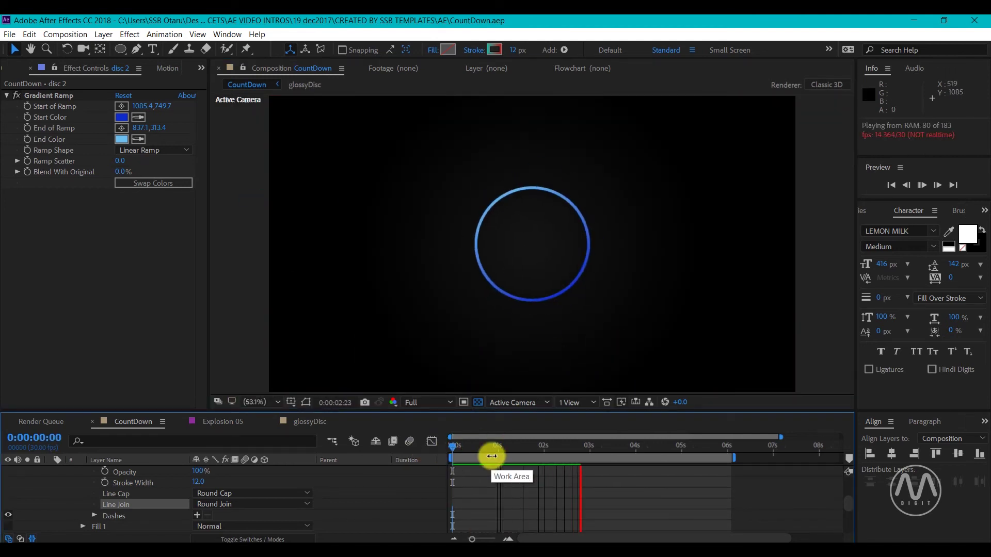
scroll(106, 504, up, 5)
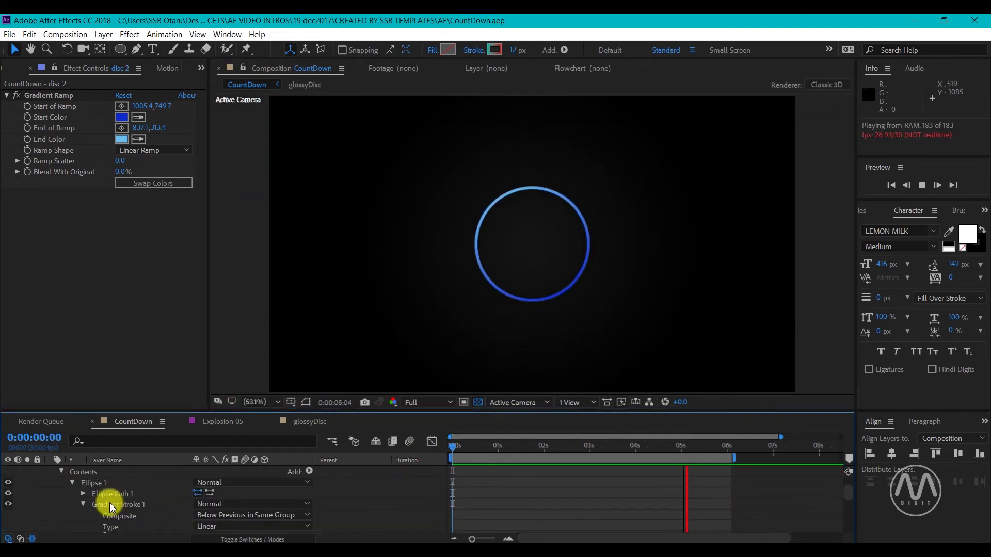
scroll(77, 486, up, 3)
key(space)
Parent the glossyDisc layer to disc 2, make glossyDisc visible, and scrub through the shared motion.
click(50, 471)
click(50, 515)
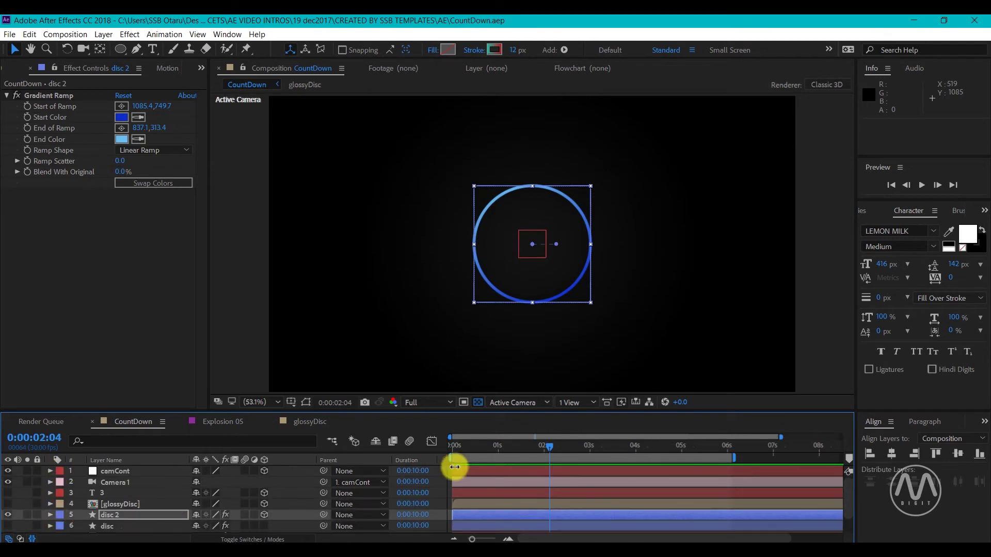
drag(471, 449, 541, 447)
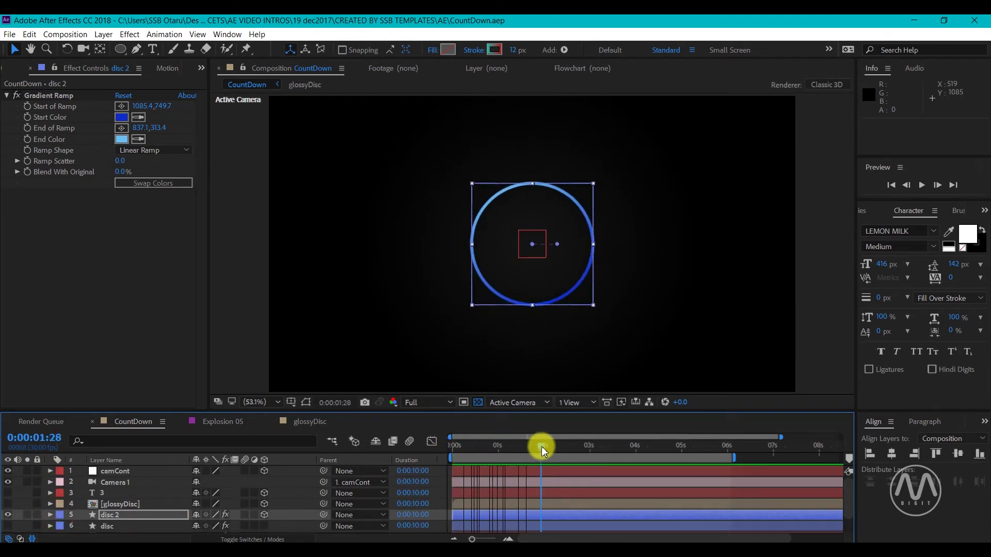
click(118, 506)
scroll(124, 499, down, 1)
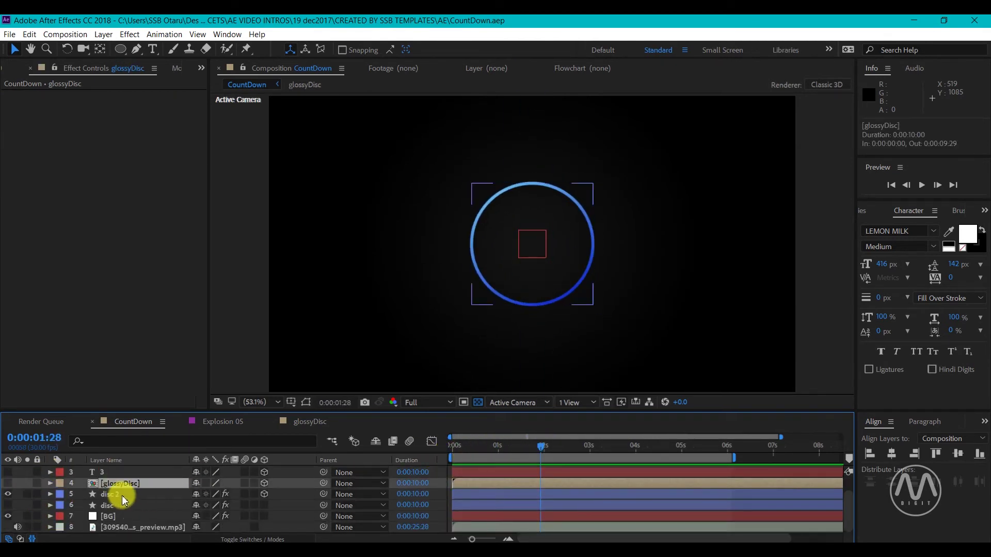
drag(323, 483, 118, 493)
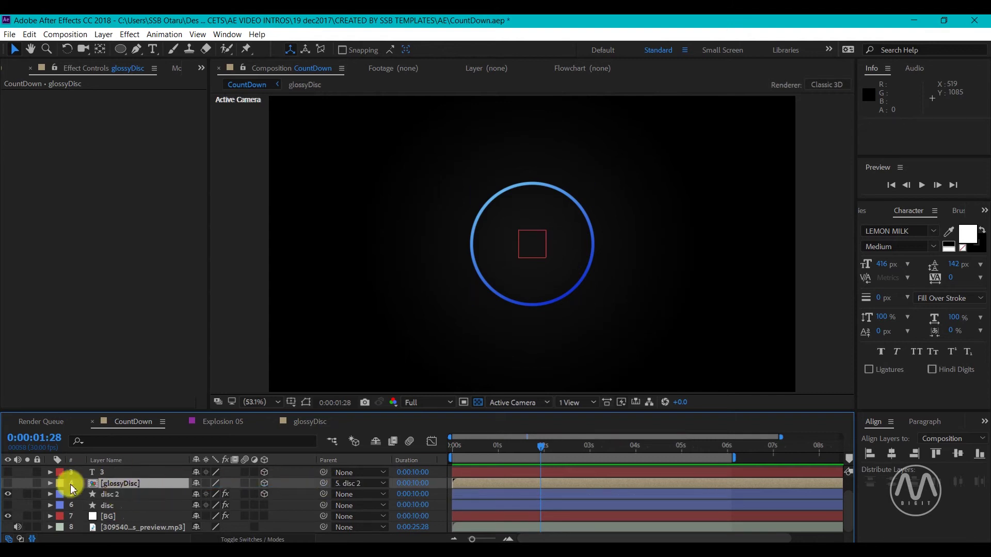
click(7, 483)
drag(454, 447, 561, 447)
Find the CC Blobbylize effect and apply it to the glossyDisc layer.
click(984, 210)
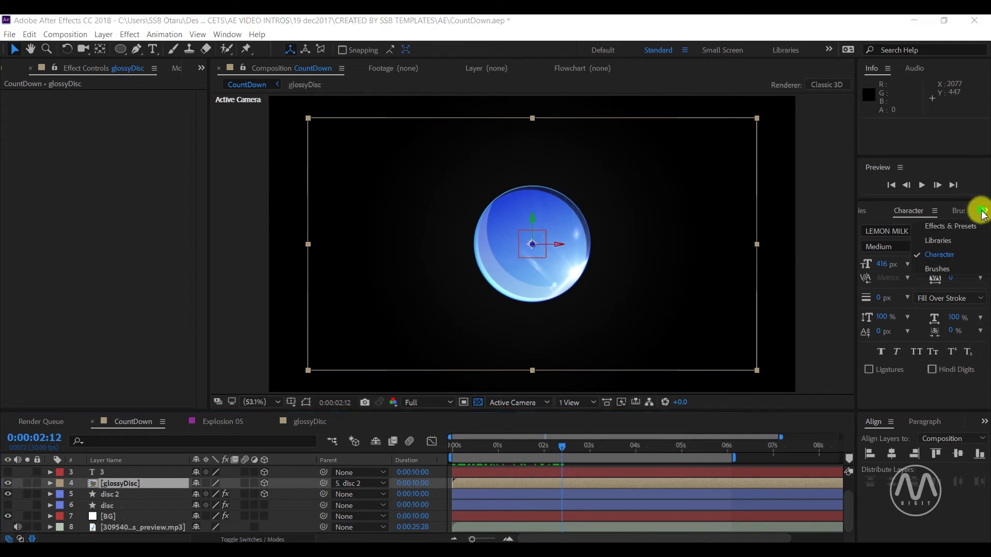
click(947, 223)
drag(924, 230, 852, 227)
text(cc bu)
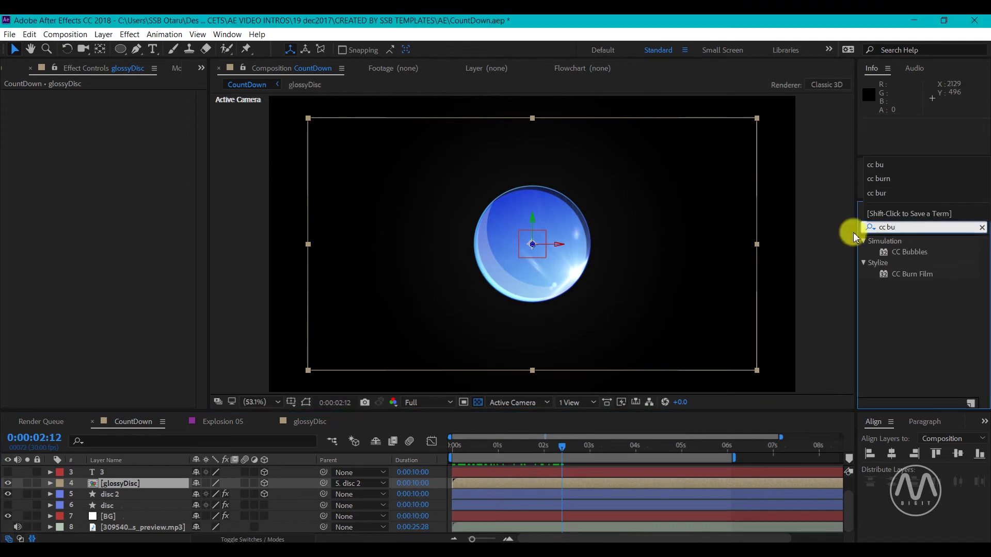
click(928, 253)
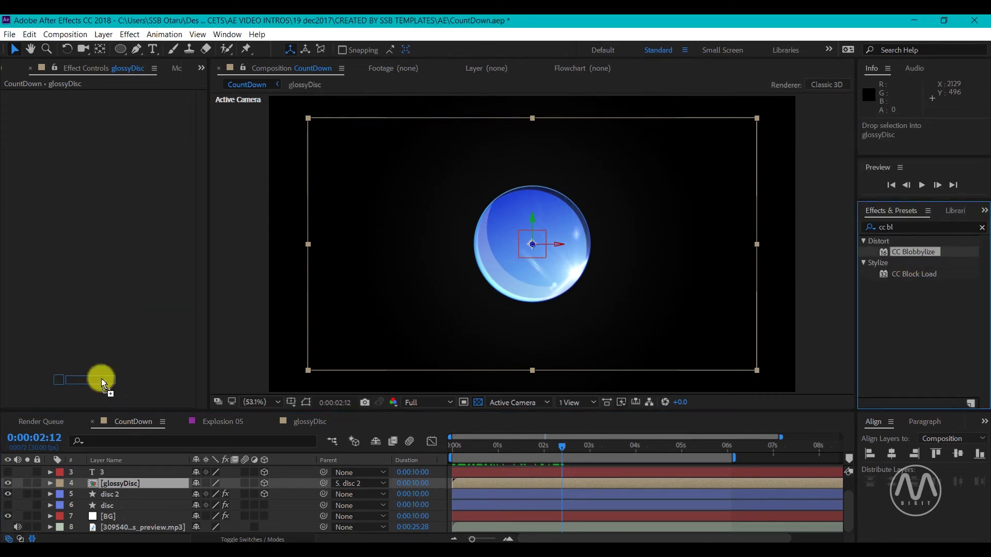
drag(101, 383, 194, 283)
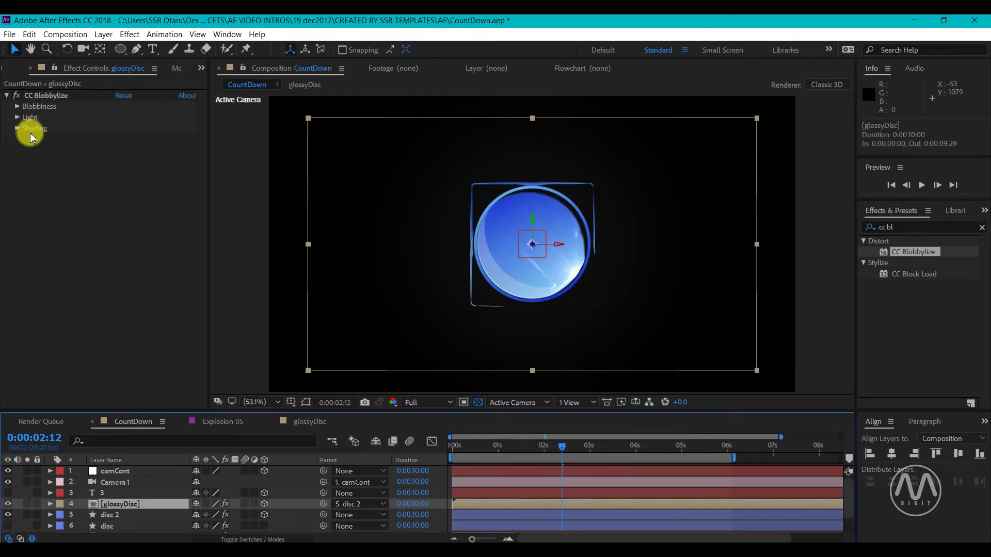
Keyframe CC Blobbylize Cut Away on glossyDisc at 25 at 0:00:03:08 and 100 at 0:00:01:00, using Quarter preview resolution.
click(18, 107)
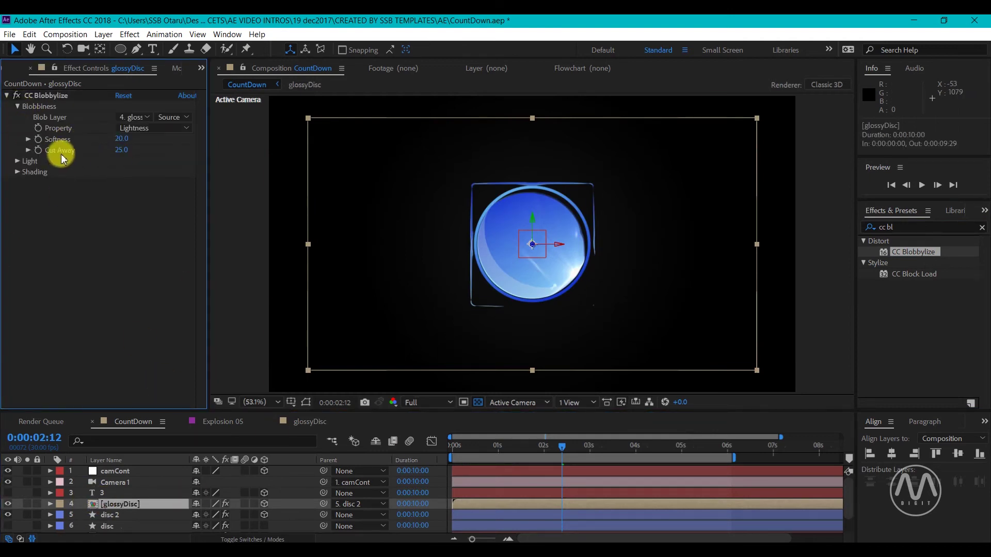
drag(477, 450, 602, 447)
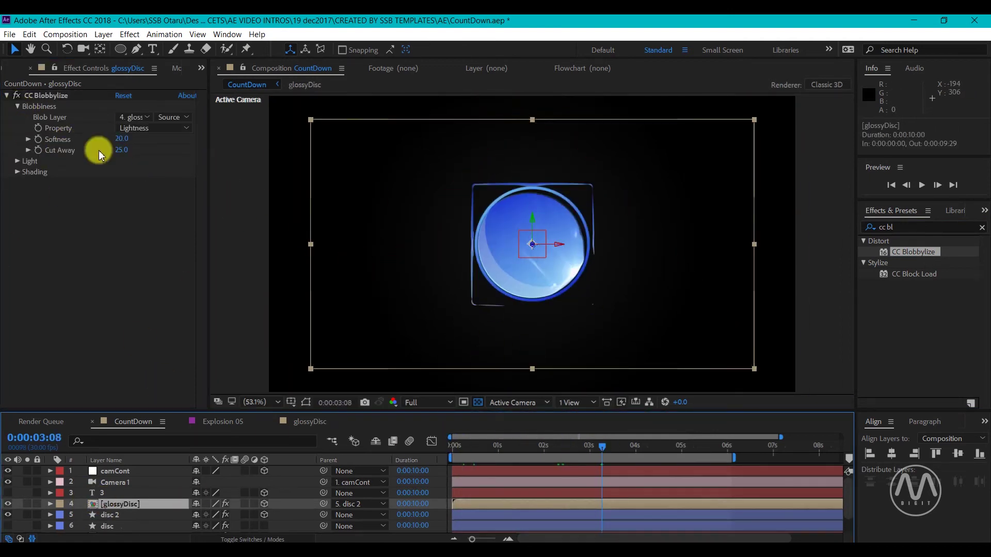
click(45, 154)
mouse_move(497, 450)
mouse_down()
mouse_move(471, 450)
mouse_move(498, 450)
mouse_up()
drag(121, 150, 101, 150)
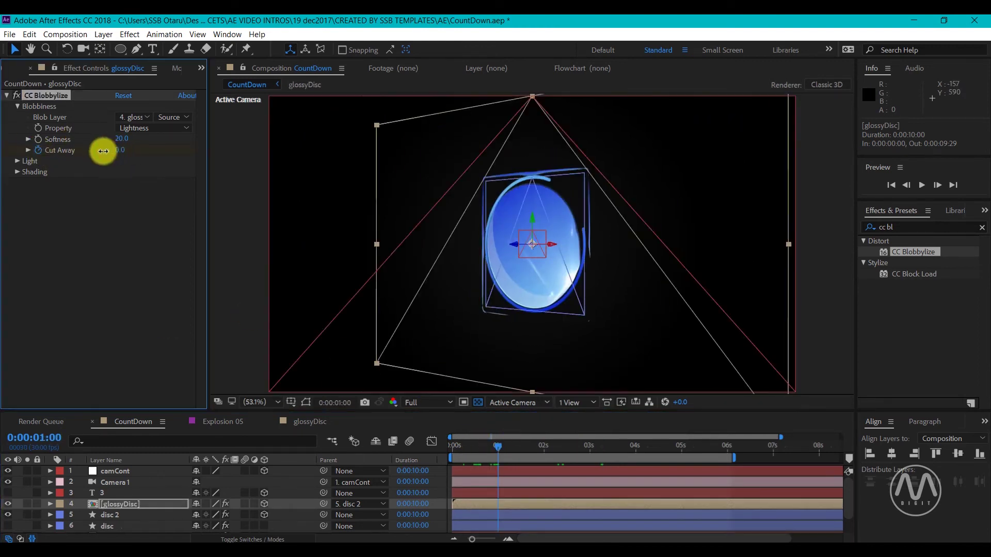
click(428, 403)
click(426, 469)
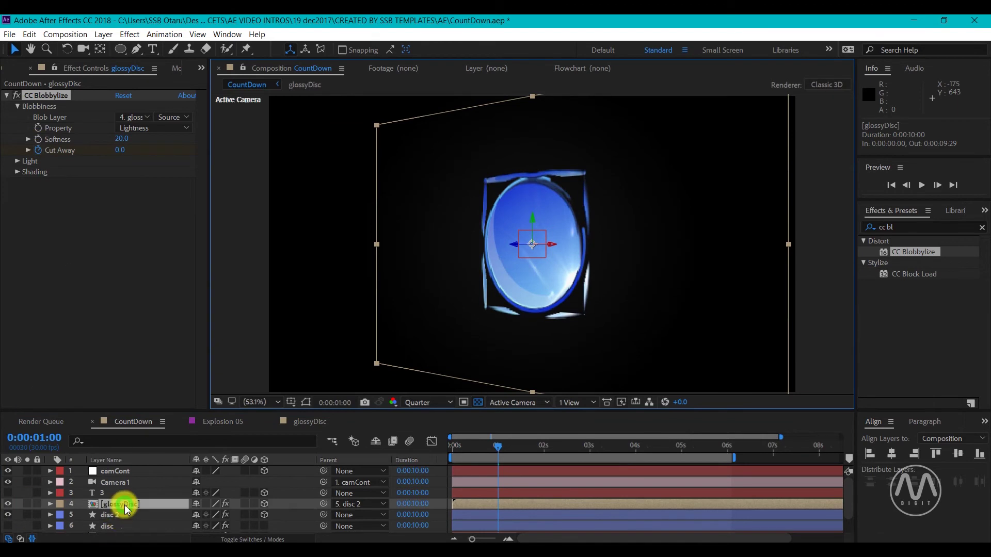
drag(117, 150, 168, 146)
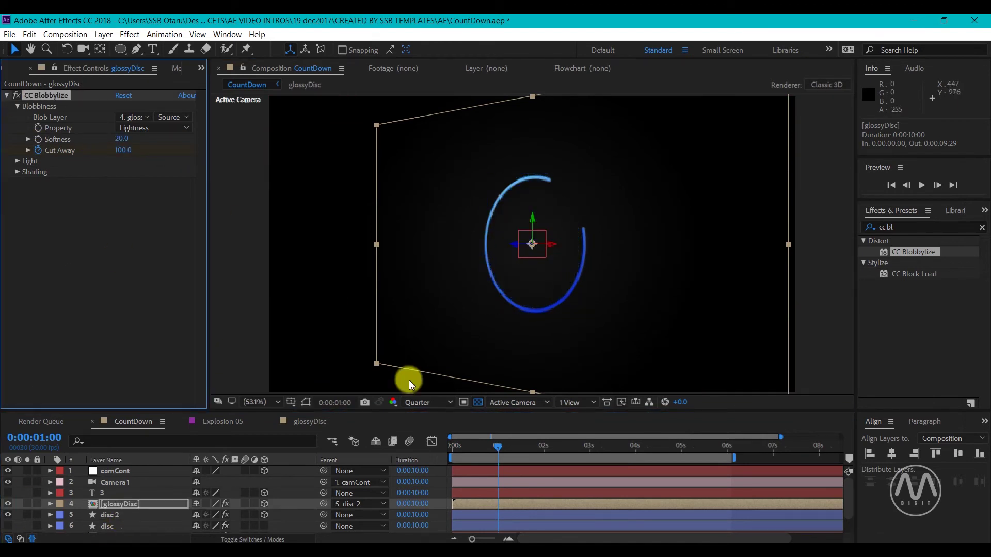
Apply Easy Ease to glossyDisc's Cut Away keyframes and preview the disc filling in.
click(511, 503)
key(u)
right_click(601, 526)
mouse_move(671, 517)
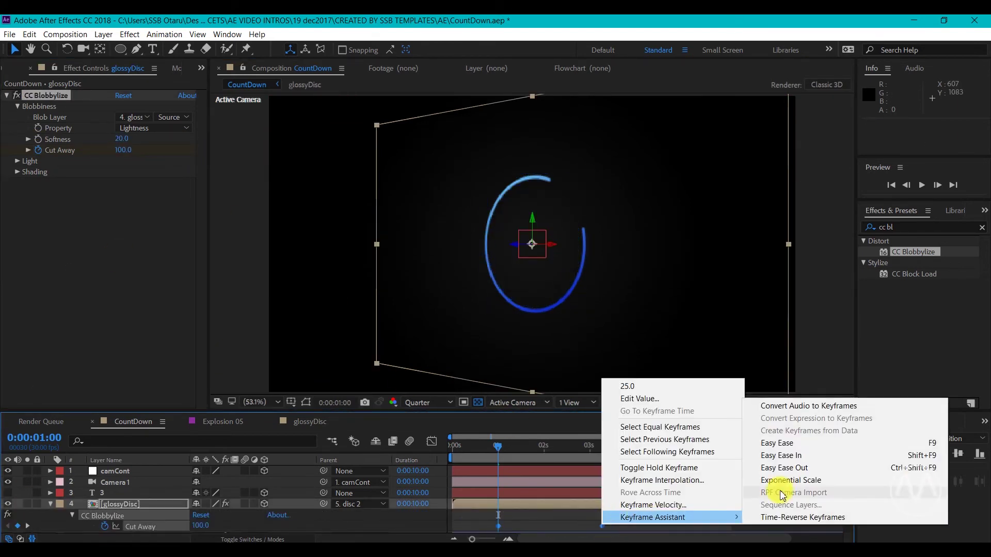
click(776, 443)
key(space)
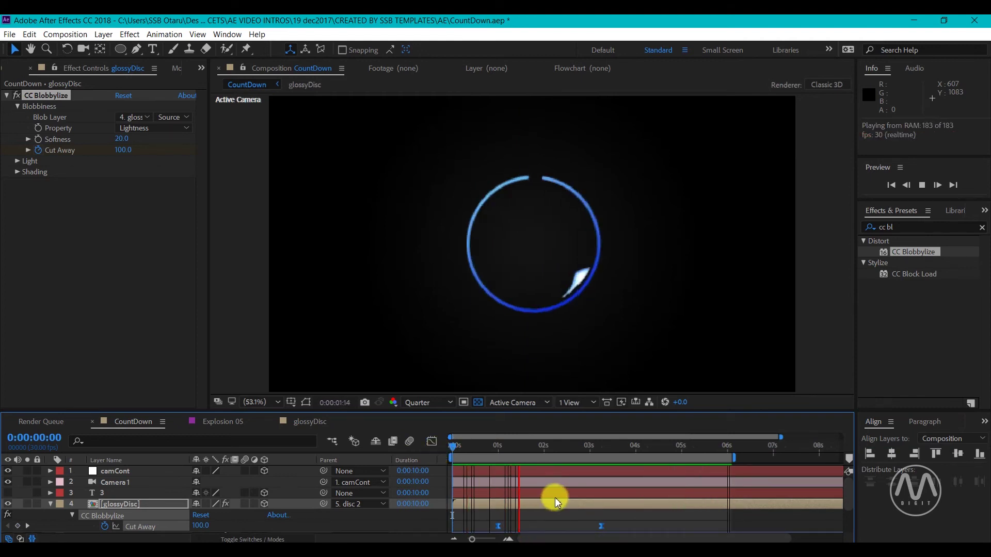
key(space)
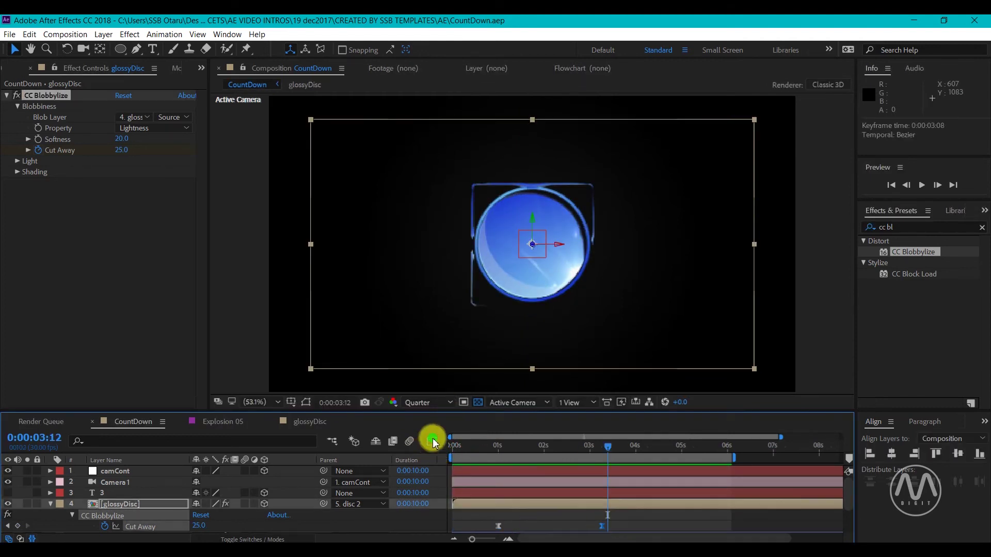
Save the project and set the composition's preview resolution to Full.
click(432, 441)
click(431, 441)
key(ctrl+s)
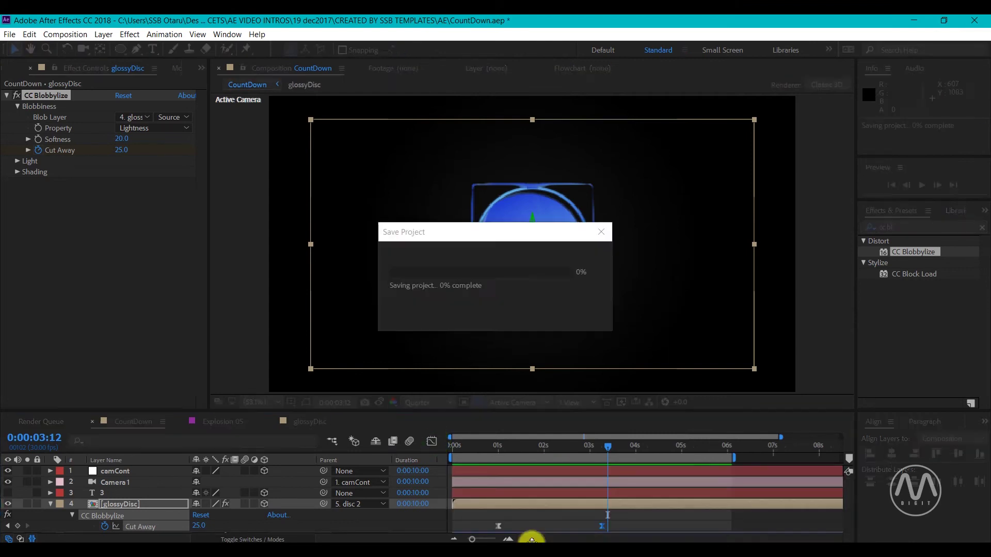
click(428, 402)
click(420, 411)
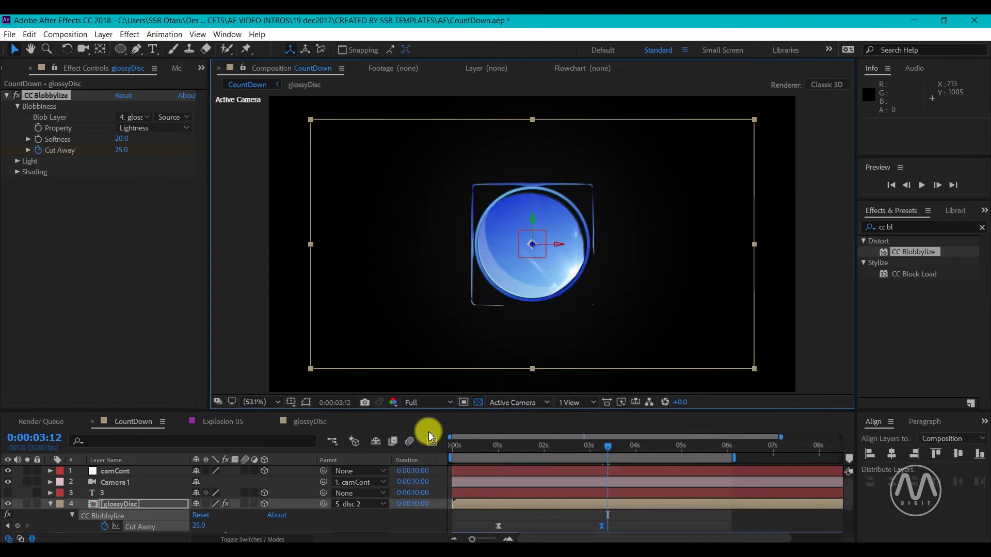
Try a CC Blobbylize Softness of 34.4 on glossyDisc around 0:00:02:28, and undo the change.
drag(566, 454, 587, 445)
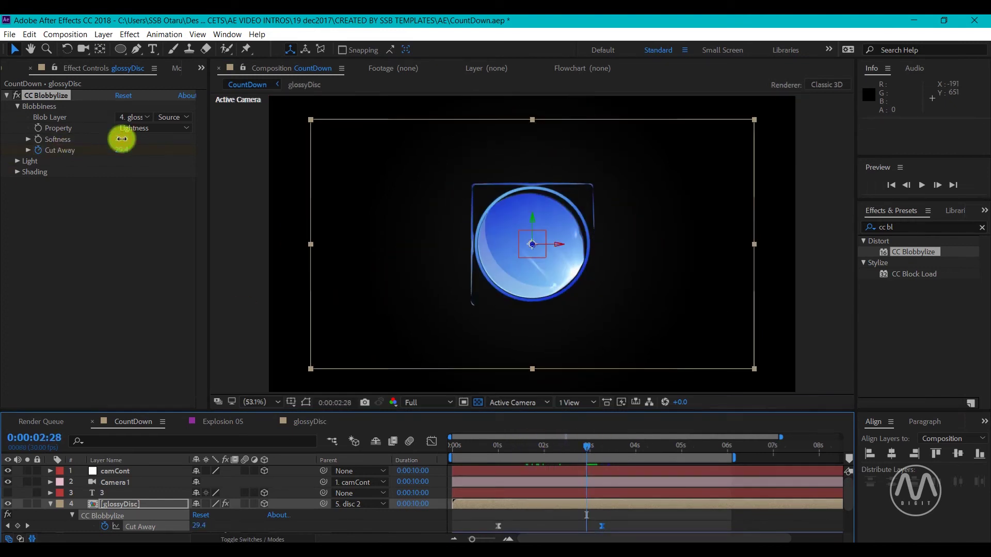
drag(122, 139, 203, 151)
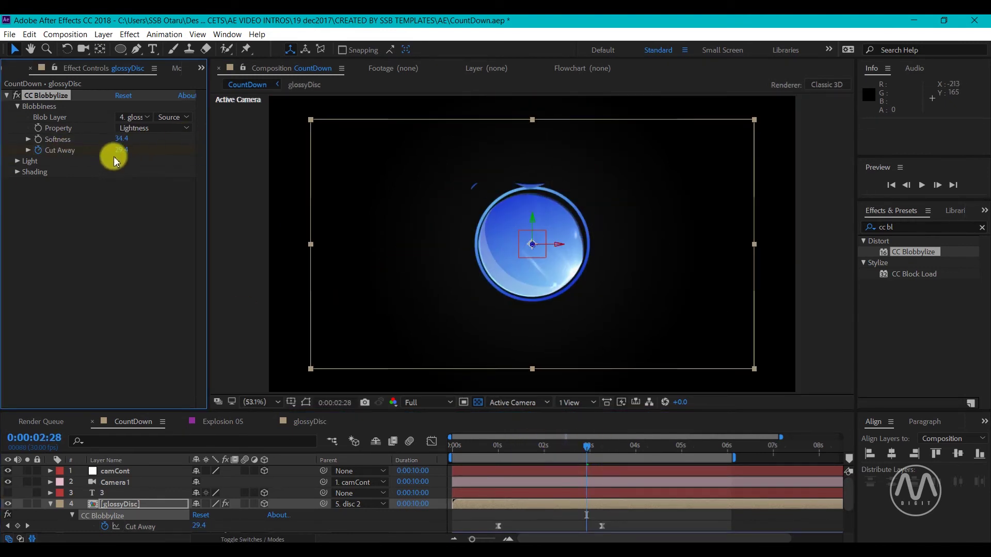
key(ctrl+z)
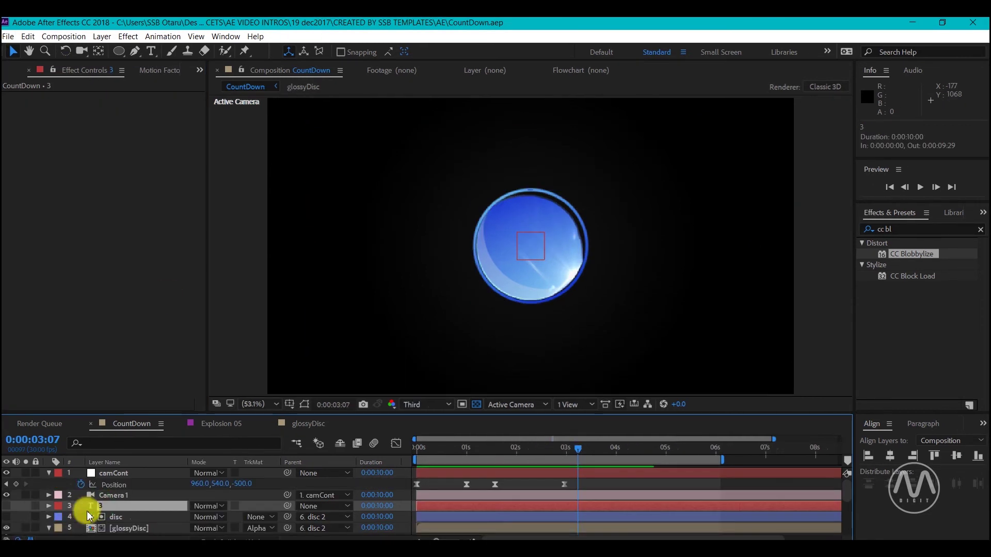
Pre-compose the text layer 3 into a new composition named NUMBER.
click(104, 506)
key(ctrl+shift+c)
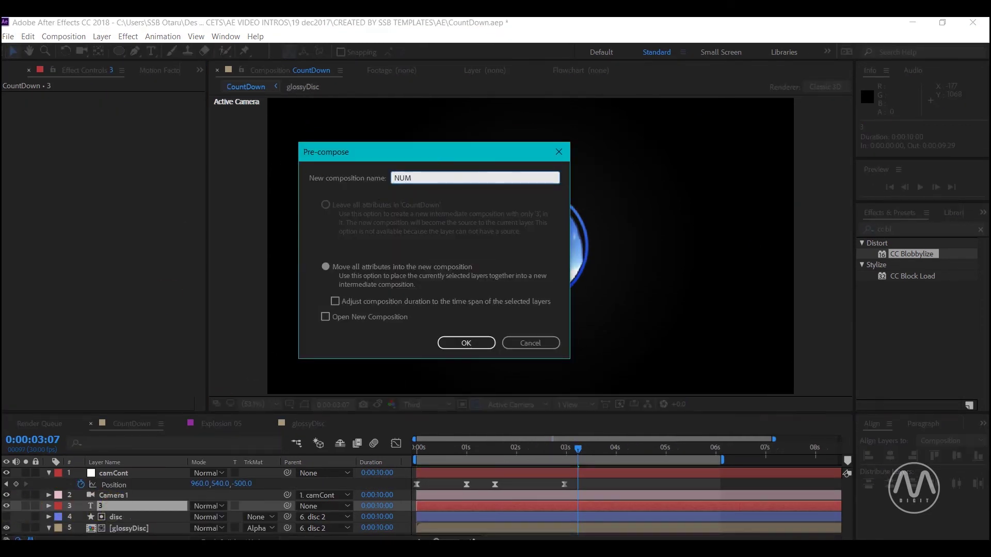
key(Return)
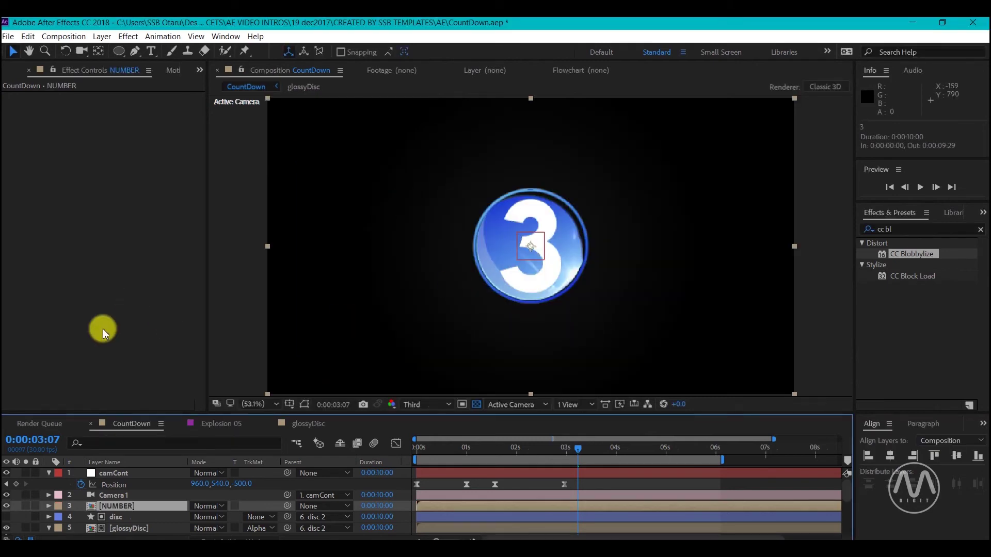
scroll(260, 497, down, 5)
scroll(326, 534, down, 2)
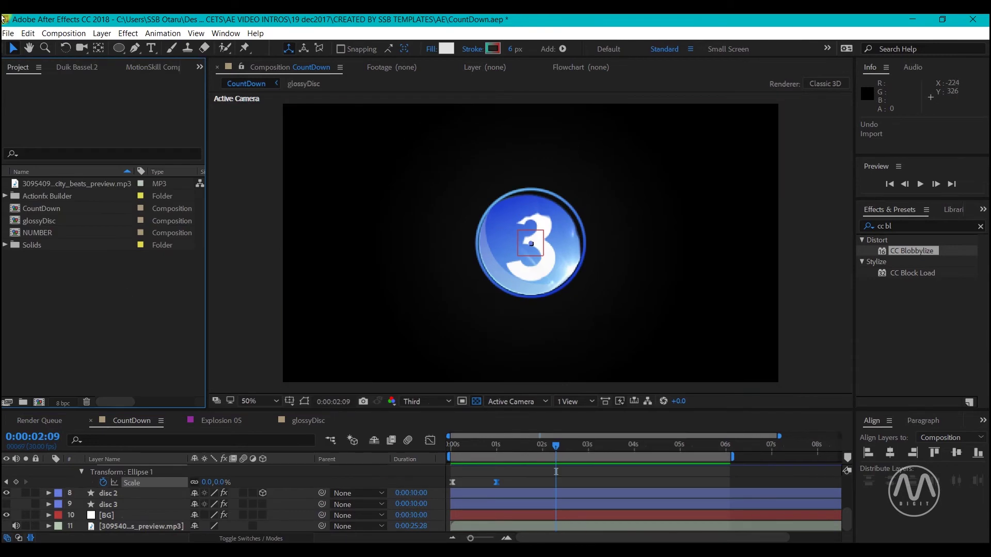
Import Particle.mov from the Assets folder and place it directly above the BG layer in the CountDown composition.
click(199, 70)
click(232, 137)
click(89, 288)
drag(645, 222, 466, 509)
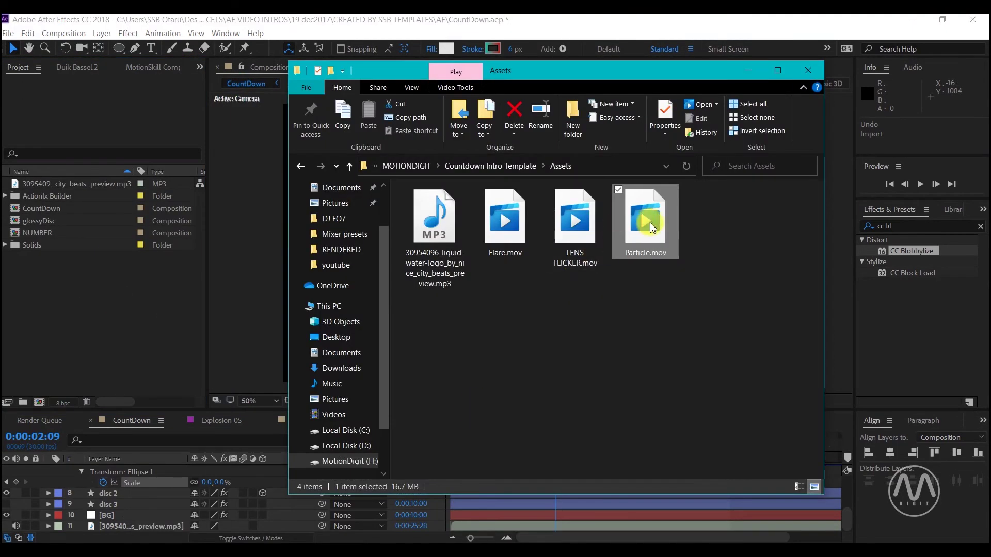
drag(649, 221, 44, 292)
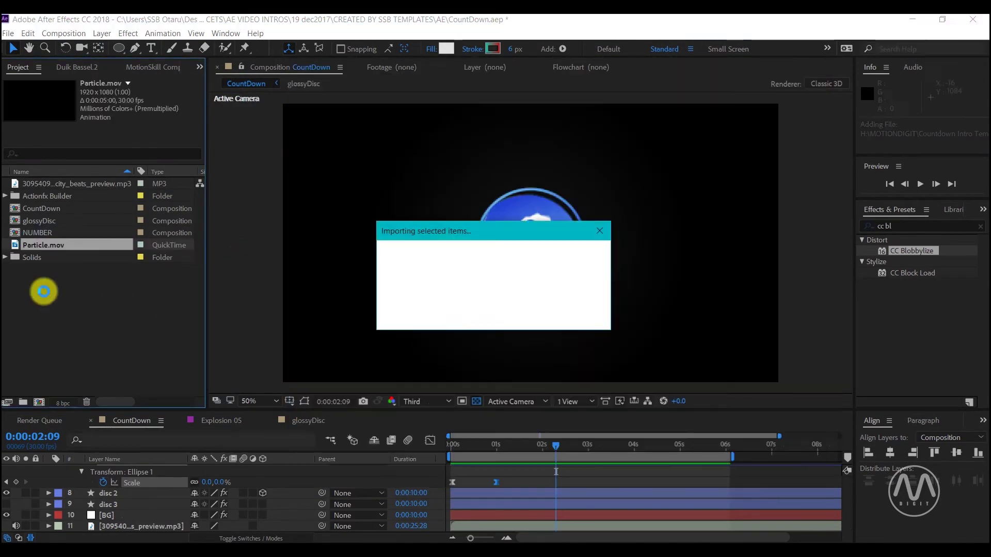
drag(14, 245, 106, 522)
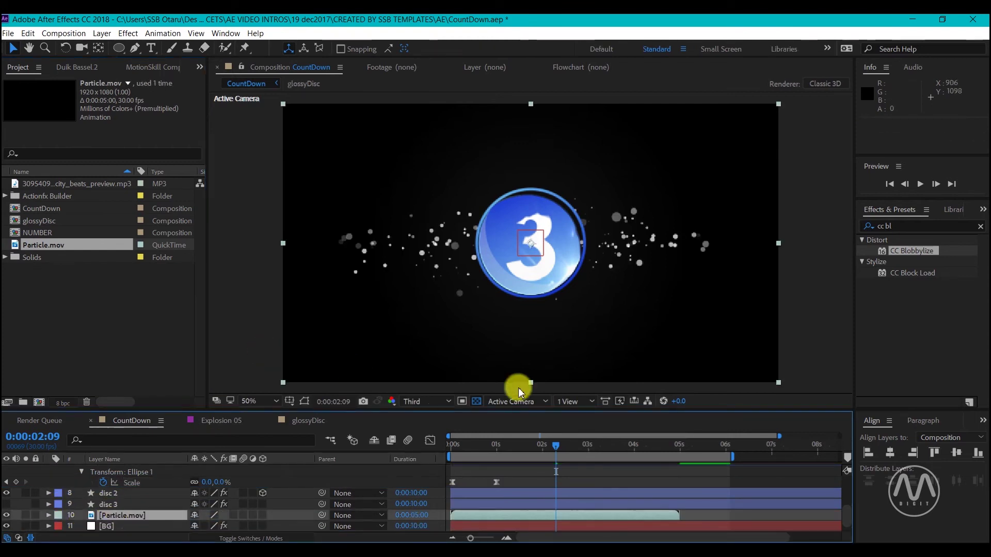
drag(448, 443, 504, 442)
Duplicate the hidden disc 3 layer and make the original disc 3 visible.
click(103, 505)
key(ctrl+d)
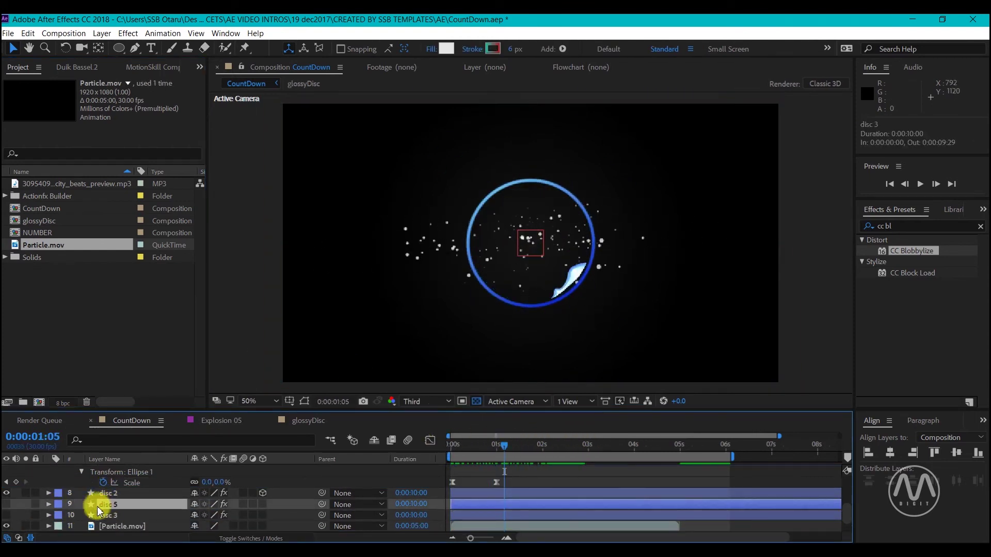
click(97, 515)
click(7, 515)
Turn off disc 3's Gradient Ramp, set its shape fill to red FF0000, and scrub to 0:00:01:19.
click(200, 67)
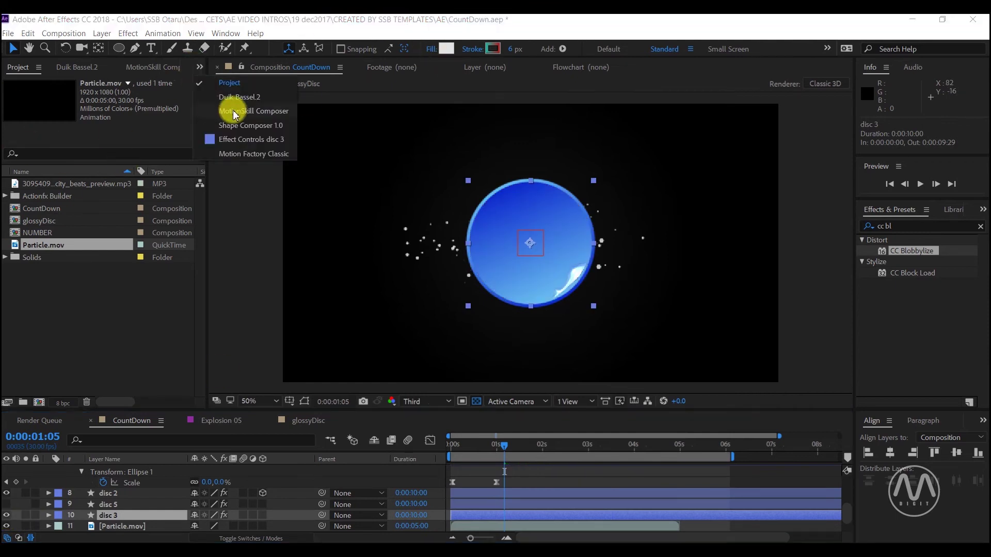
click(249, 138)
click(14, 95)
click(443, 49)
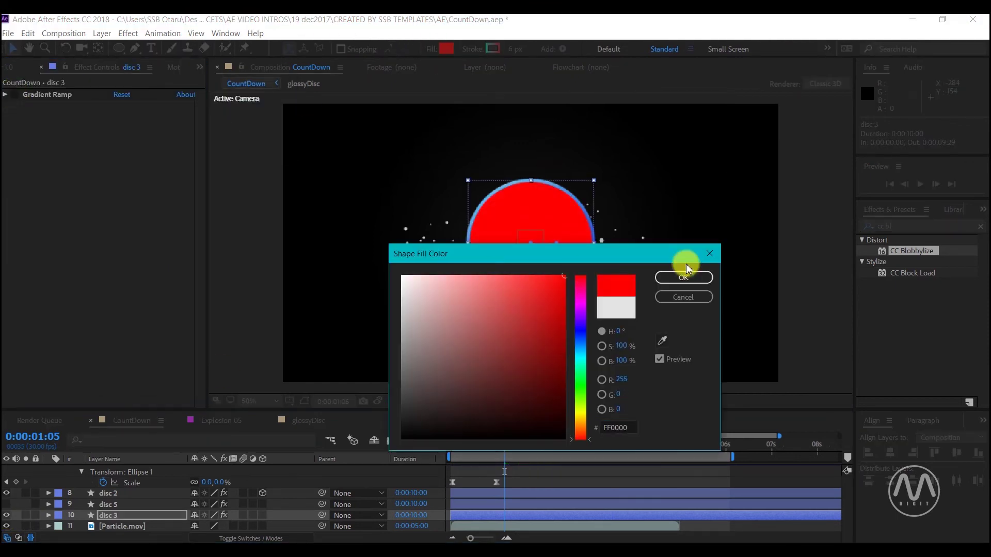
click(685, 264)
click(469, 445)
key(space)
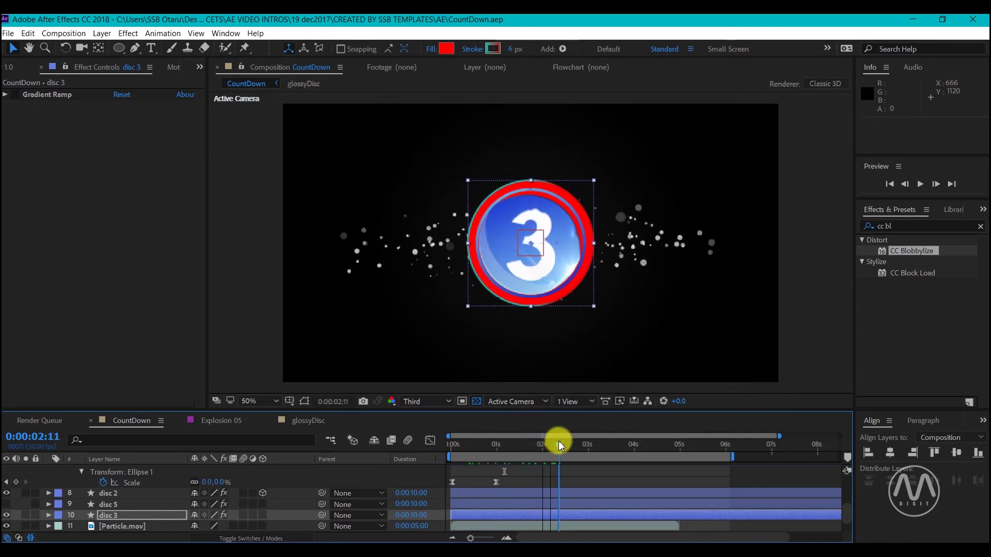
drag(558, 447, 525, 447)
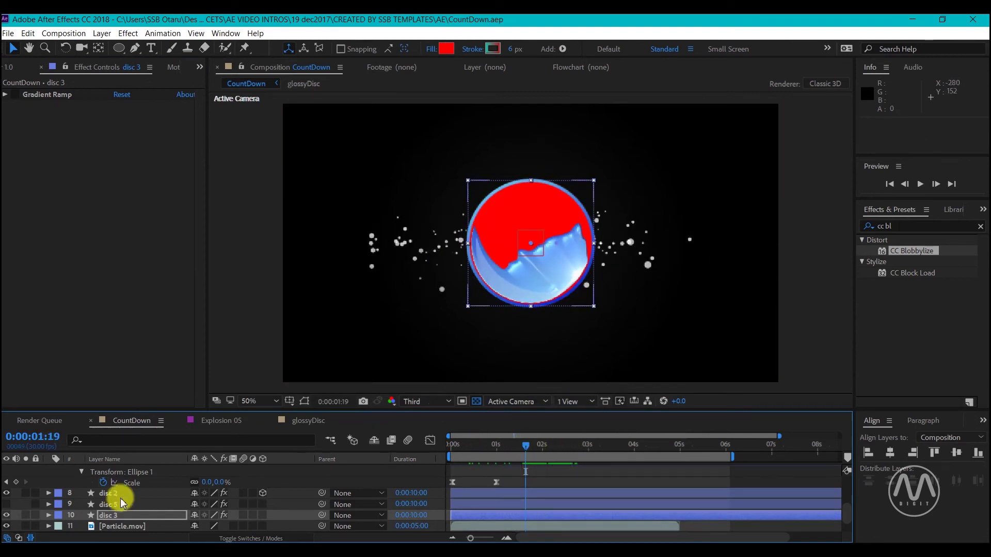
Make the red disc 3 a 3D layer, check it around 0:00:02:16, and stack it directly above Particle.mov.
click(263, 515)
click(492, 447)
drag(490, 447, 566, 448)
scroll(106, 511, down, 1)
click(126, 495)
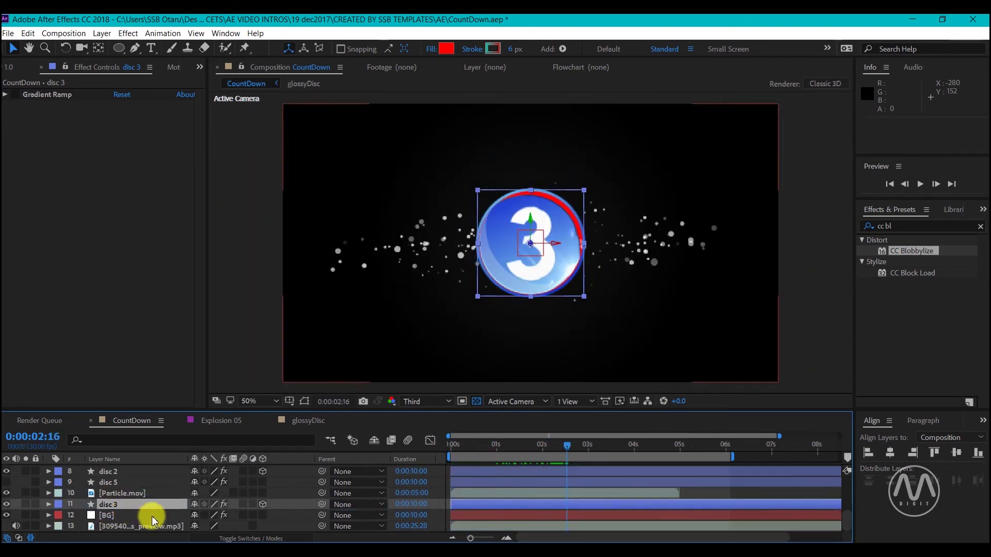
click(126, 504)
Set Particle.mov's track matte to Alpha Inverted Matte "disc 3" and preview the composition from the start.
click(251, 539)
click(256, 503)
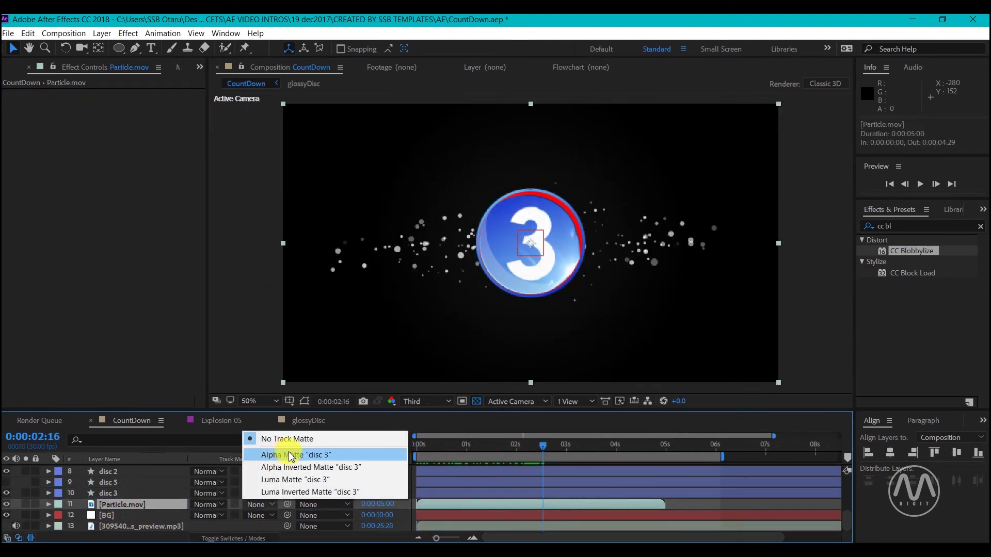
click(287, 468)
click(440, 445)
drag(441, 447, 407, 456)
key(space)
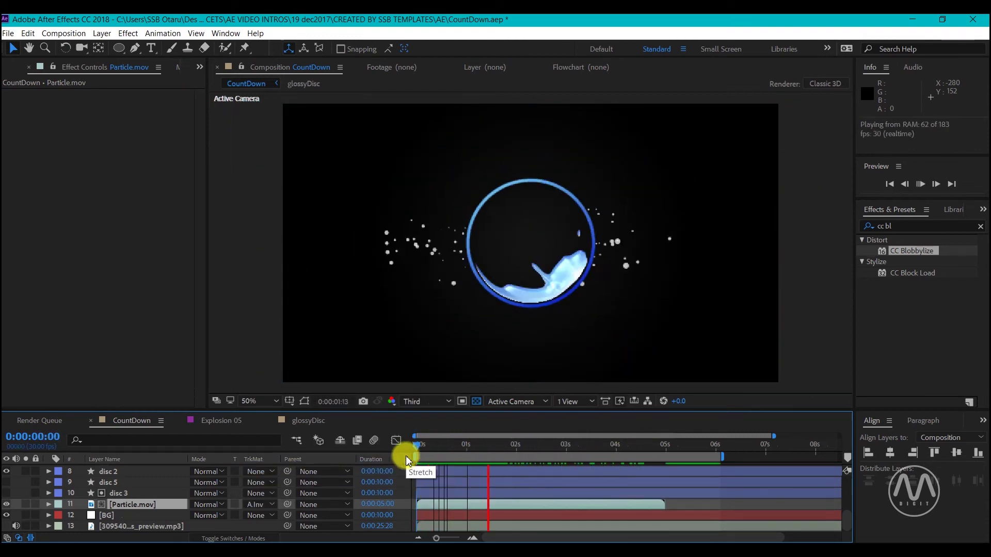
Time-stretch Particle.mov with a stretch factor of 50% and preview it from the start.
right_click(489, 502)
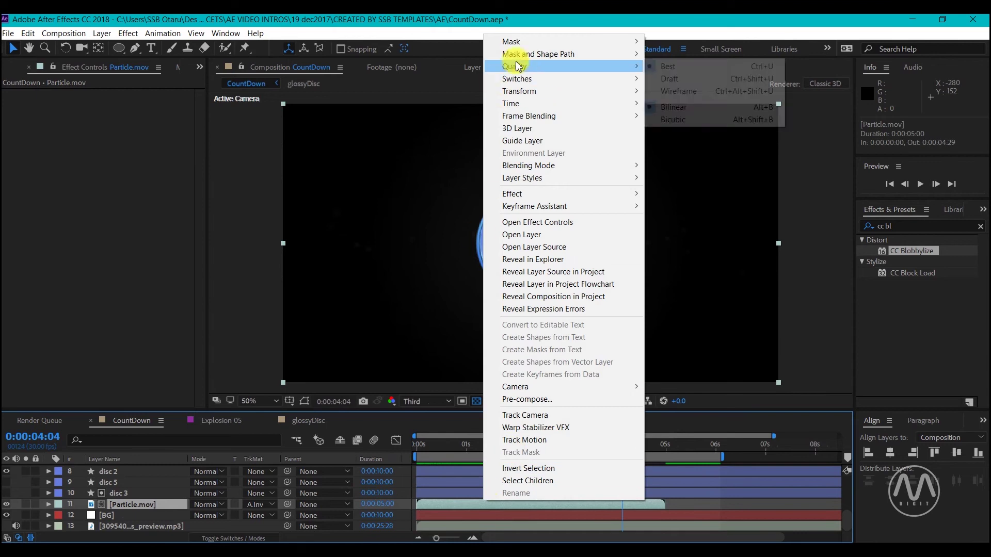
click(671, 128)
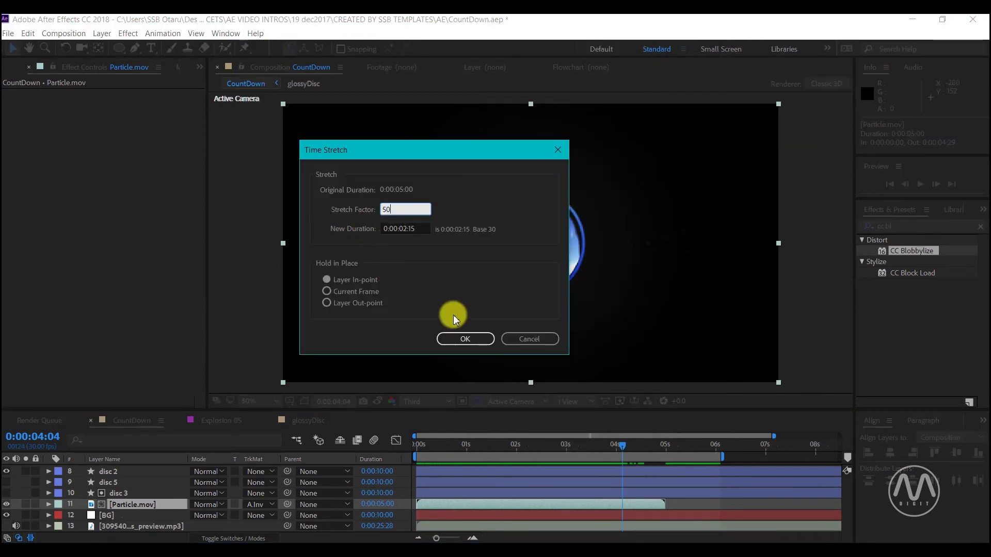
click(464, 338)
click(408, 443)
key(space)
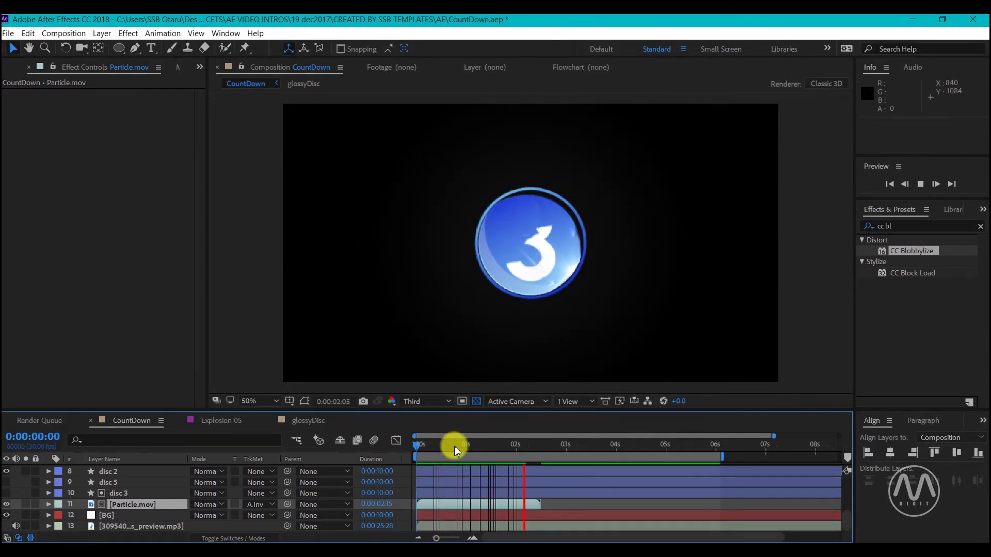
Shift Particle.mov to start at 0:00:00:21, preview its timing, and stop at 0:00:02:06.
drag(454, 446, 469, 446)
drag(454, 503, 489, 502)
click(416, 445)
key(space)
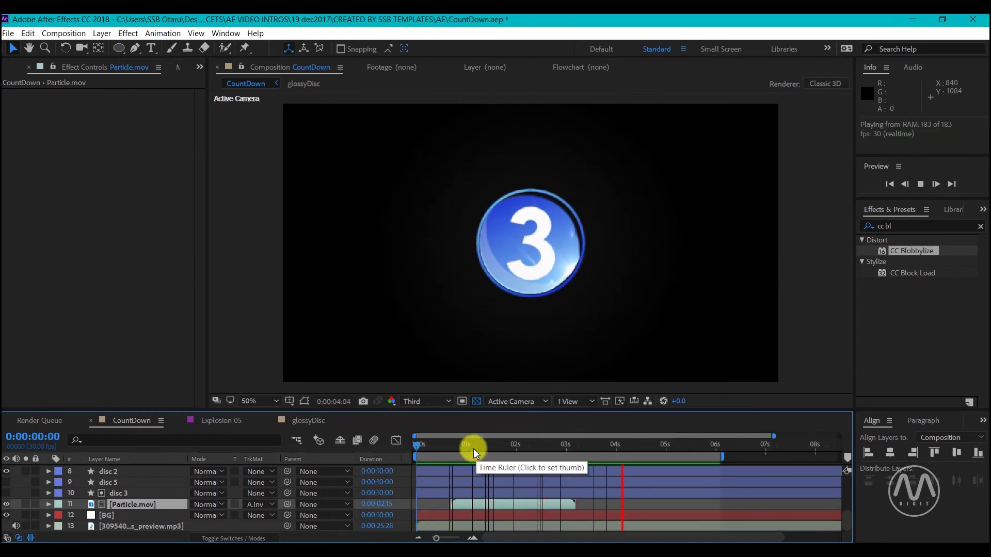
click(413, 445)
key(space)
click(410, 444)
key(space)
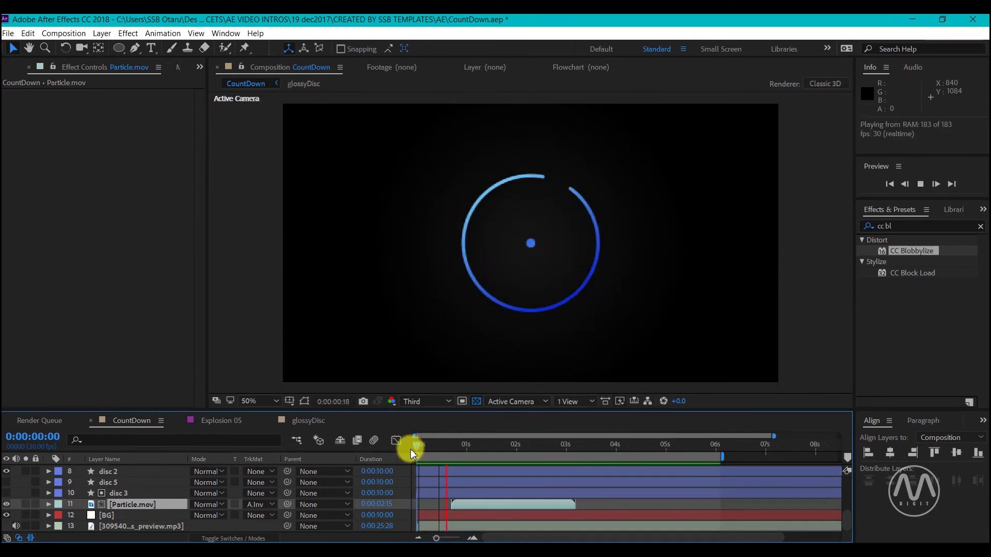
drag(427, 447, 525, 447)
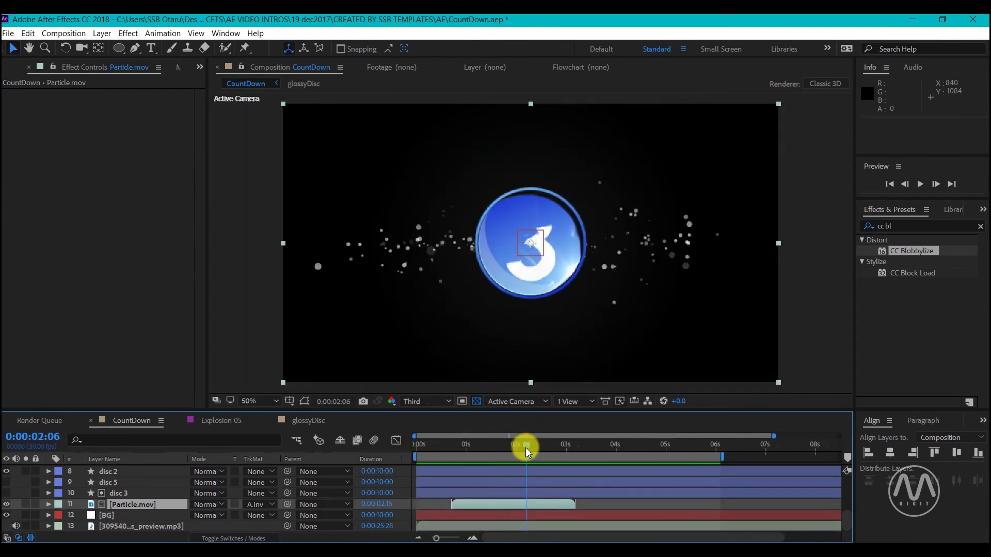
Try to set disc 3's scale to 80%.
click(522, 494)
text(s)
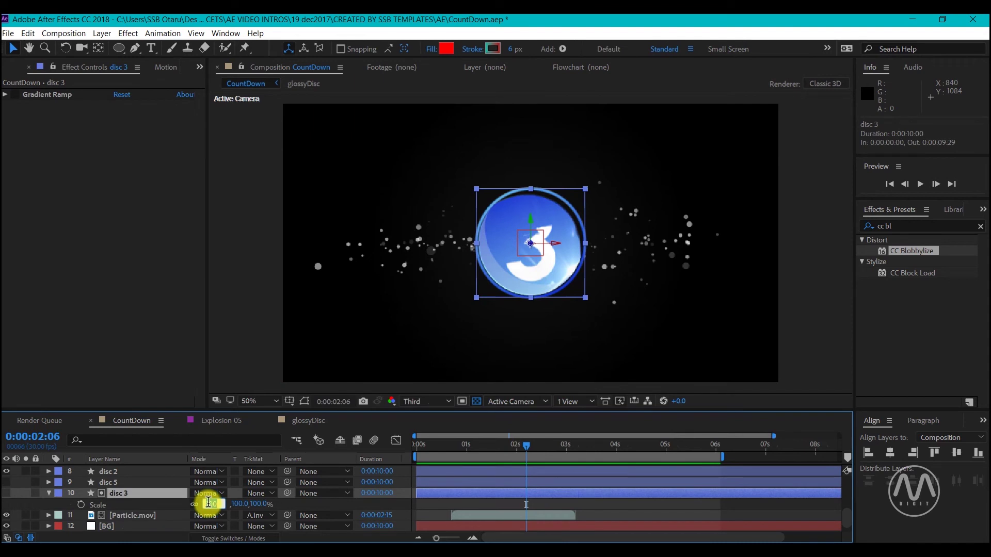
text(80)
key(Return)
Set the scale of Particle.mov to 80%.
click(132, 515)
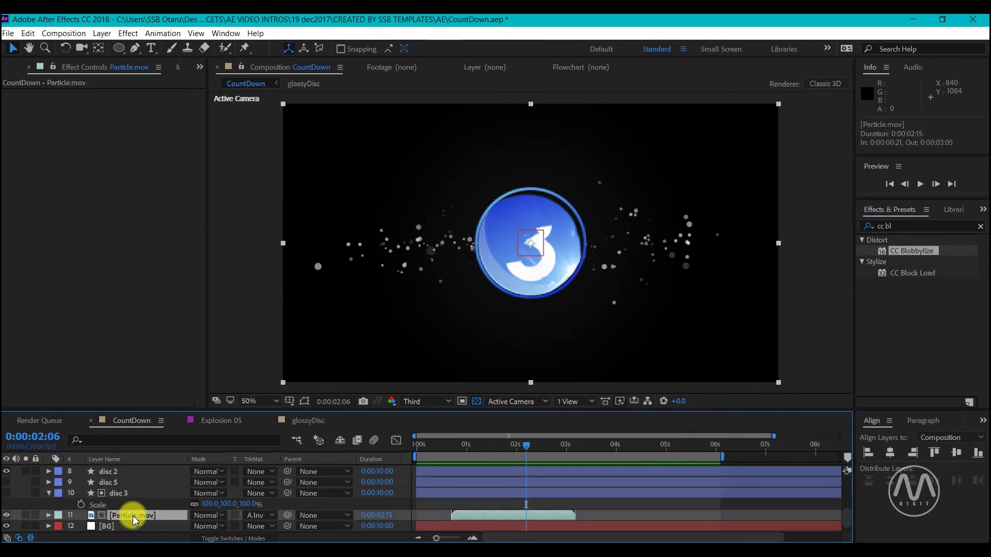
key(s)
click(209, 526)
text(80)
key(Return)
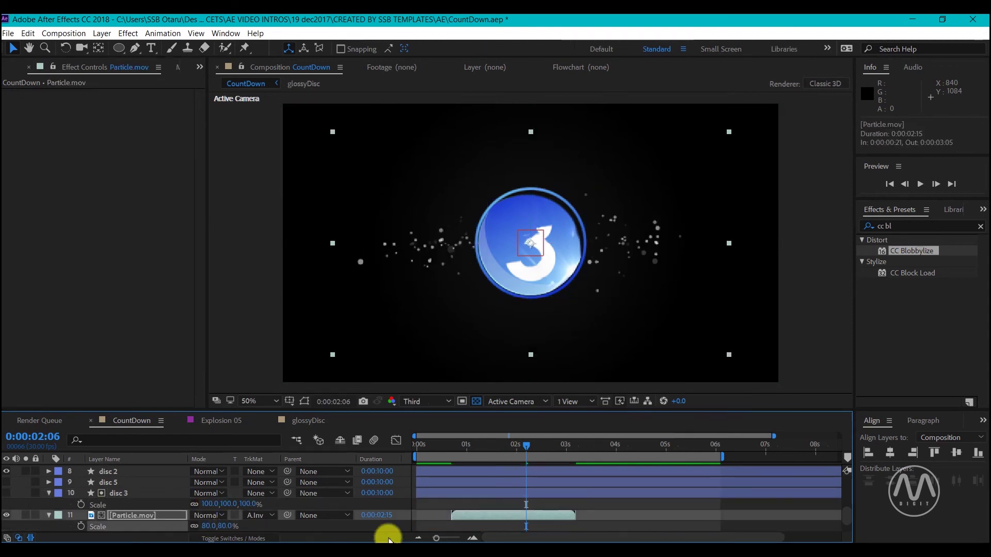
Copy the Gradient Ramp effect from disc 2 in the glossyDisc composition onto Particle.mov in CountDown, and preview the result.
scroll(133, 491, up, 5)
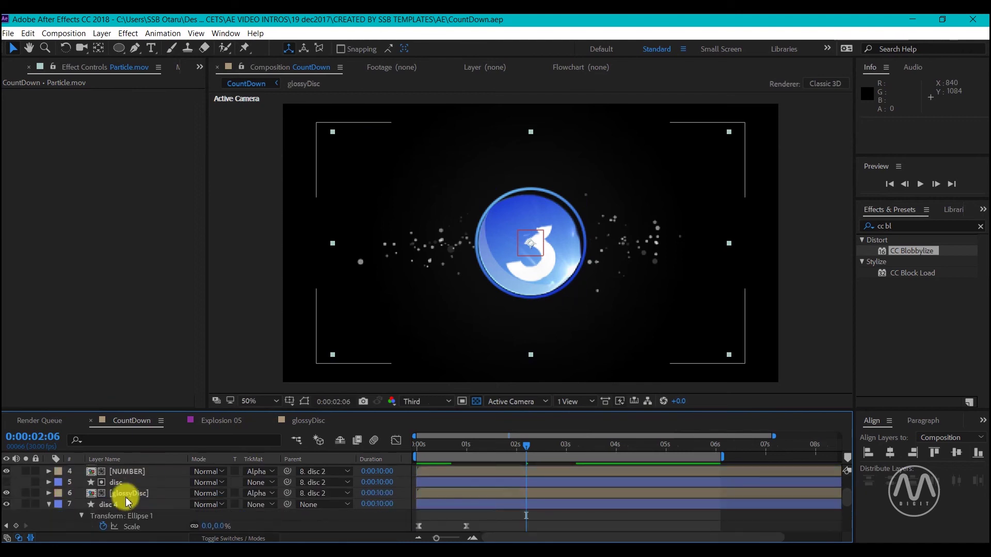
click(135, 494)
double_click(91, 497)
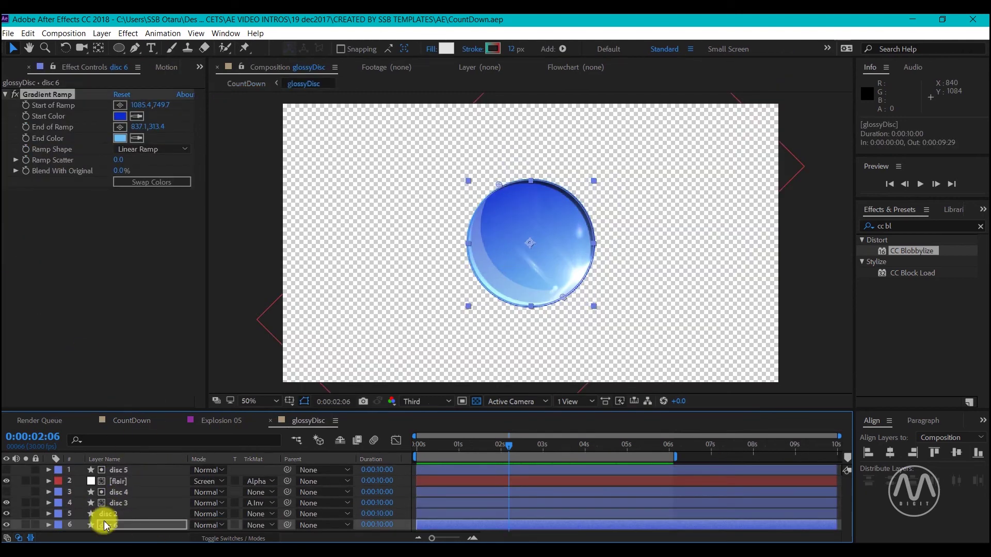
click(111, 514)
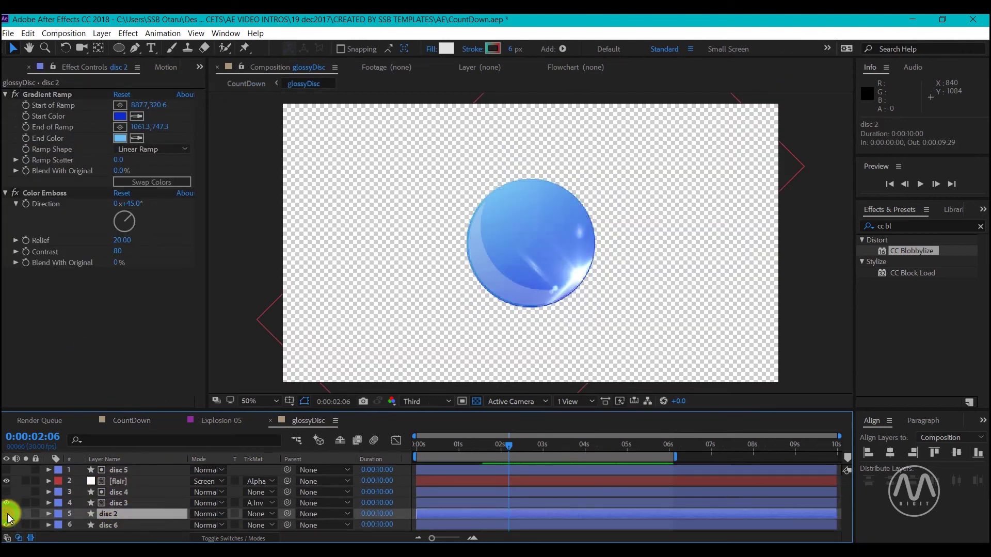
click(31, 95)
click(131, 420)
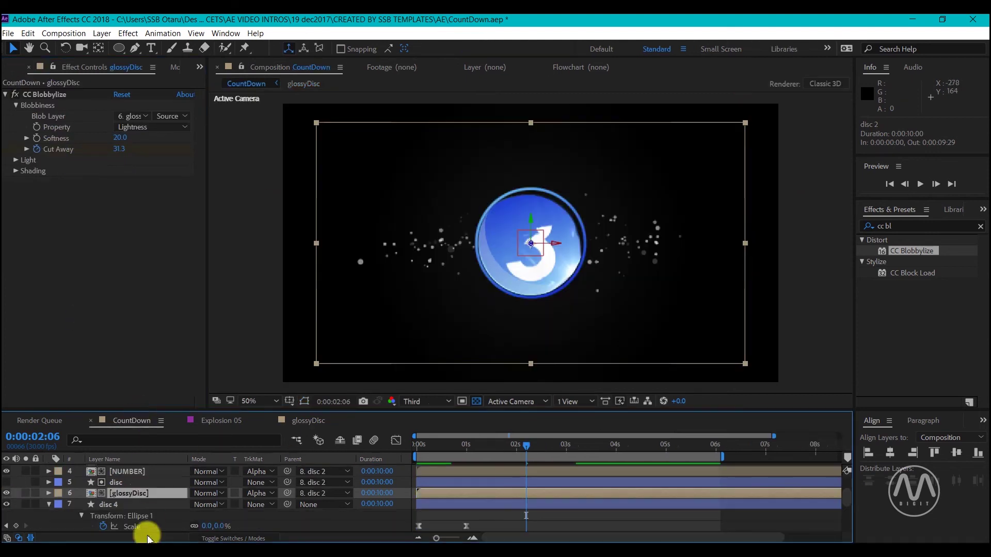
scroll(128, 499, down, 3)
click(133, 494)
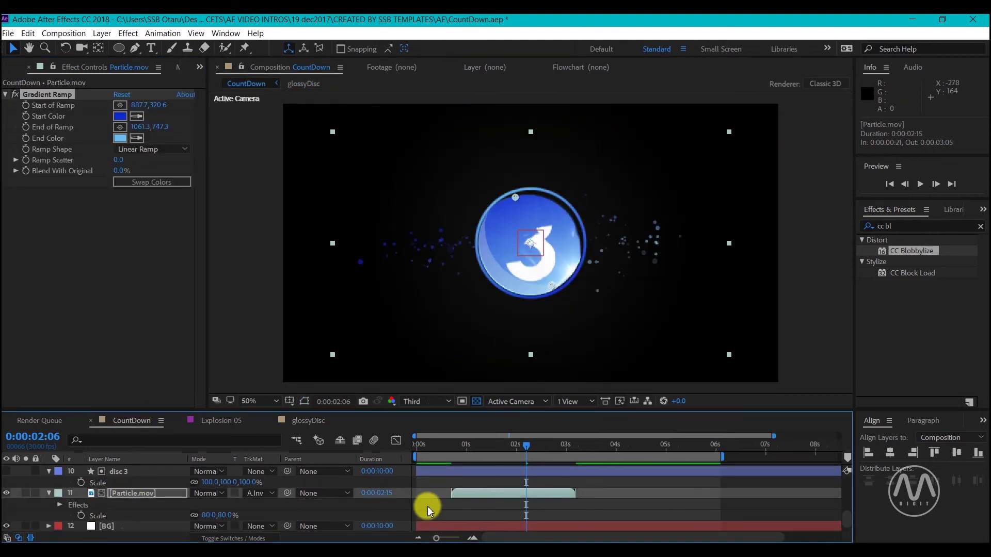
key(Home)
key(space)
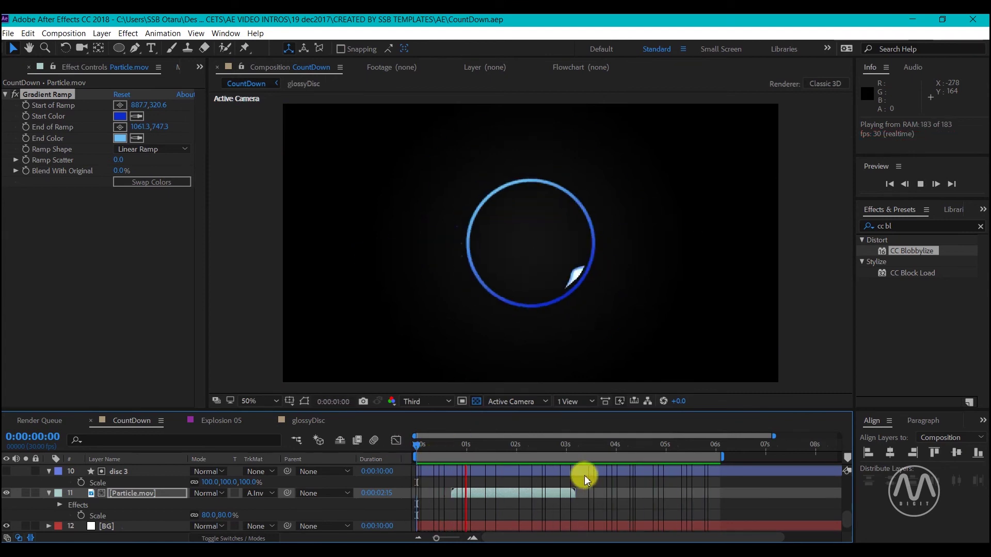
Reduce Particle.mov's scale to 65% and preview from the start.
drag(462, 446, 524, 444)
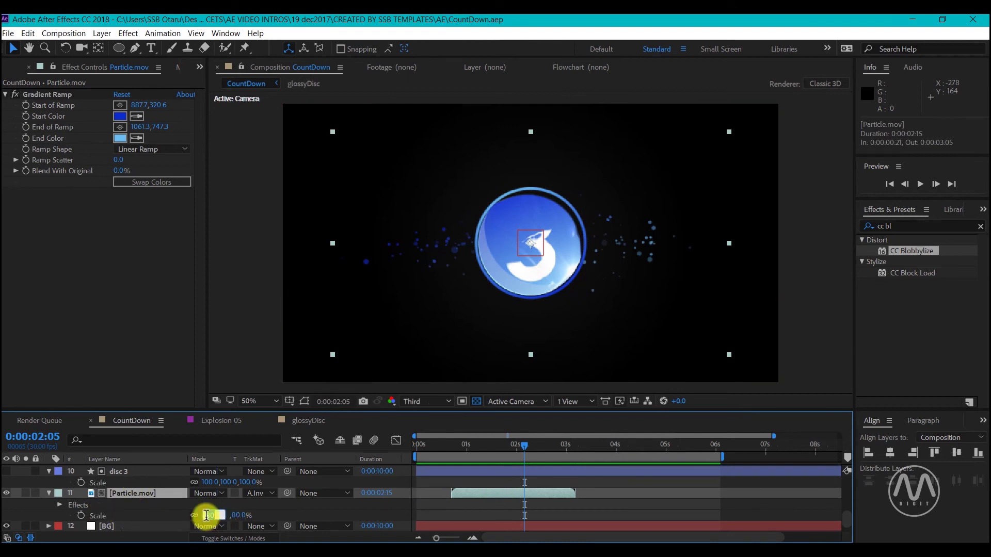
key(Return)
click(416, 445)
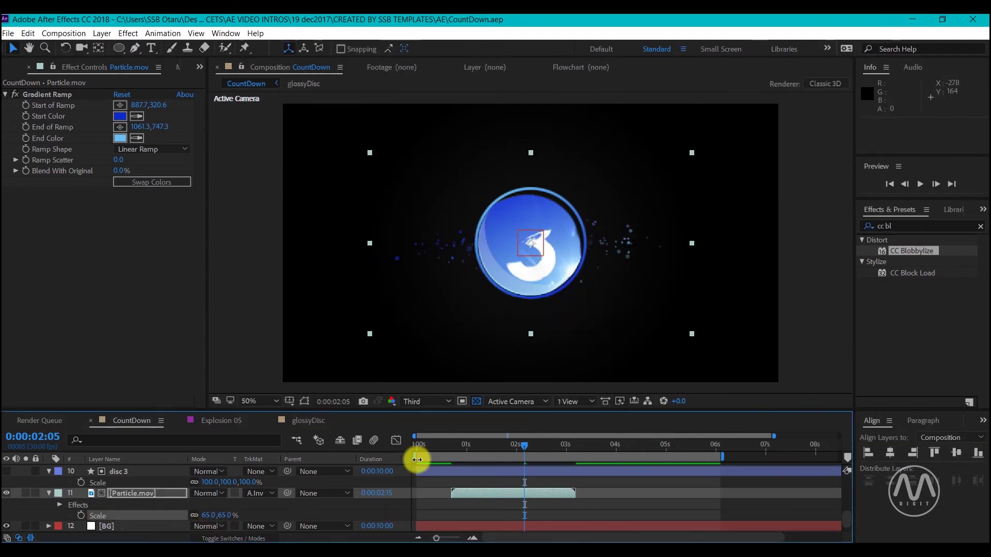
key(space)
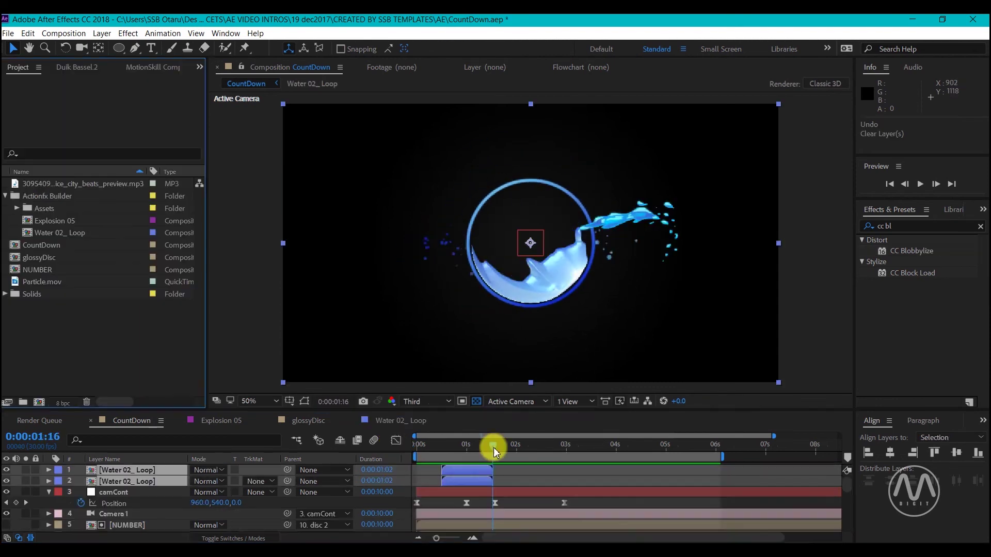
Split the lower Water 02_ Loop layer at 0:00:01:04 and delete the part after the cut.
drag(491, 447, 526, 445)
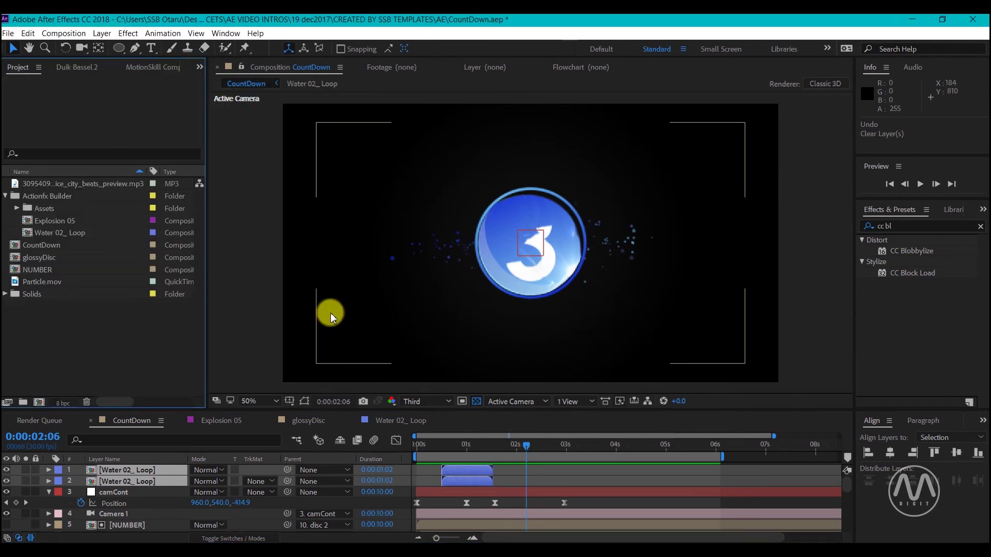
drag(442, 448, 473, 448)
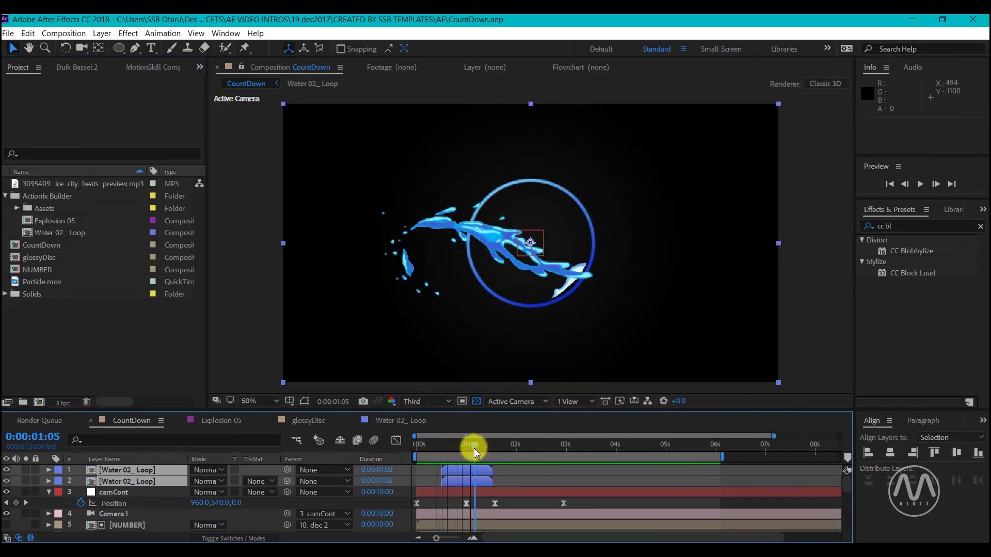
click(488, 481)
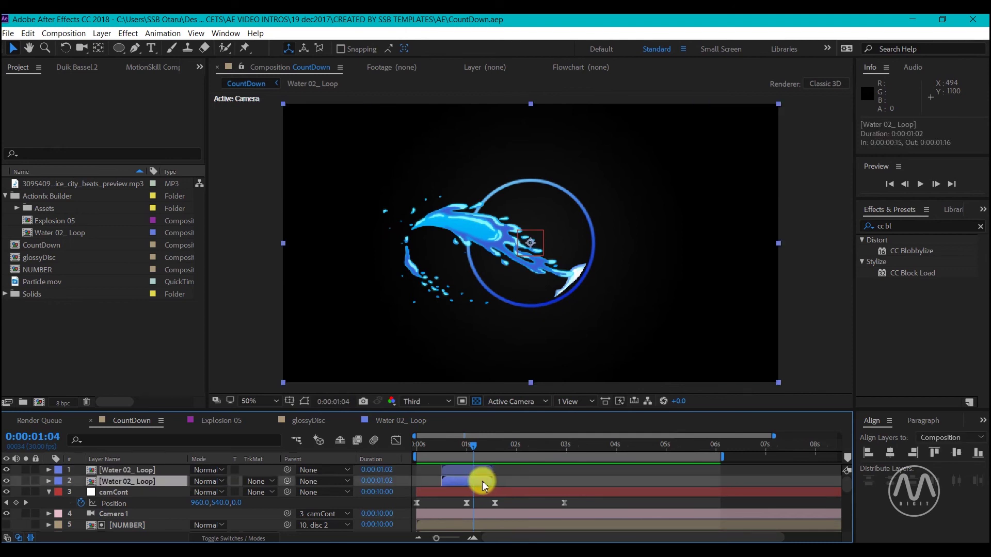
key(ctrl+shift+d)
key(ctrl+z)
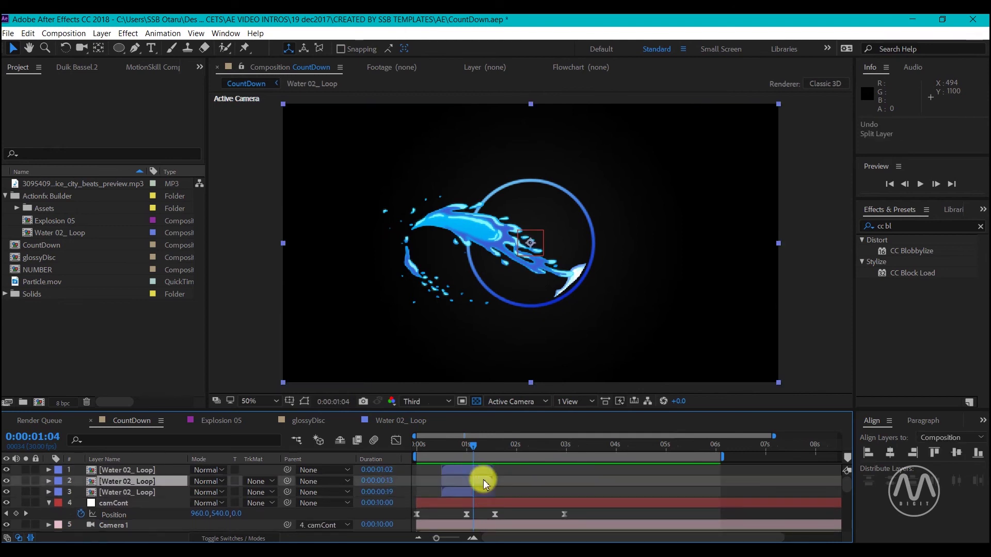
key(ctrl+shift+d)
key(Delete)
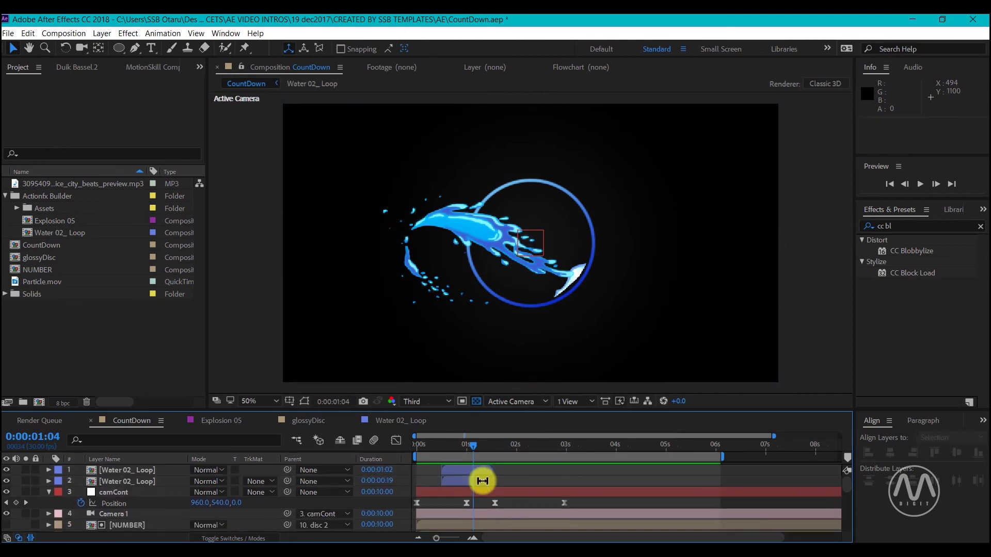
Split the upper Water 02_ Loop layer at 0:00:01:04 and delete the part before the cut.
drag(472, 441, 475, 447)
key(ctrl+z)
key(ctrl+z)
key(ctrl+shift+d)
click(461, 469)
key(Delete)
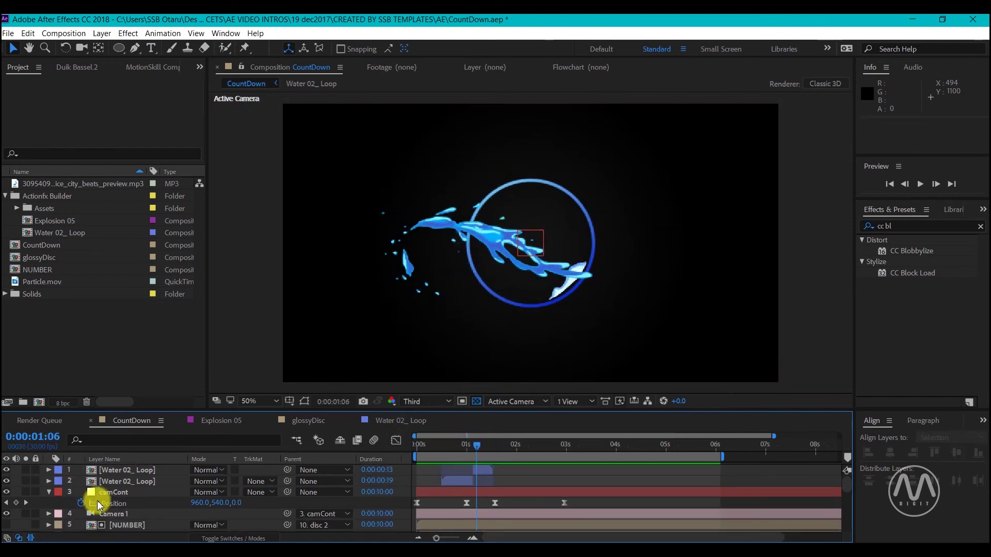
Duplicate a hidden disc layer and place the copy above both Water 02_ Loop layers.
scroll(96, 501, down, 5)
scroll(103, 498, up, 5)
click(106, 475)
scroll(103, 472, up, 2)
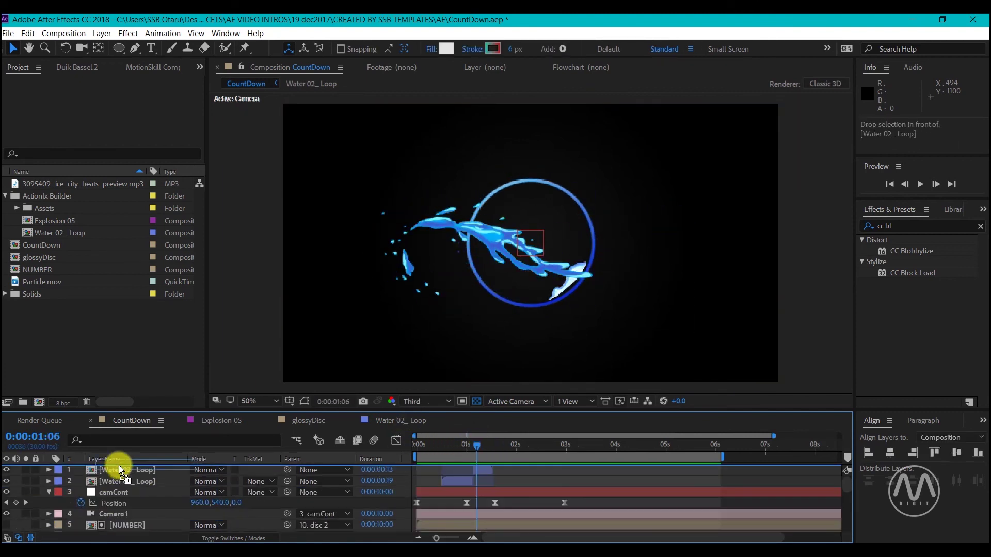
Move disc 6 and both Water 02_ Loop layers together to between Camera 1 and the upper NUMBER layer.
mouse_move(466, 447)
mouse_down()
mouse_move(515, 446)
mouse_move(483, 447)
mouse_up()
key(F4)
click(126, 490)
shift+click(121, 480)
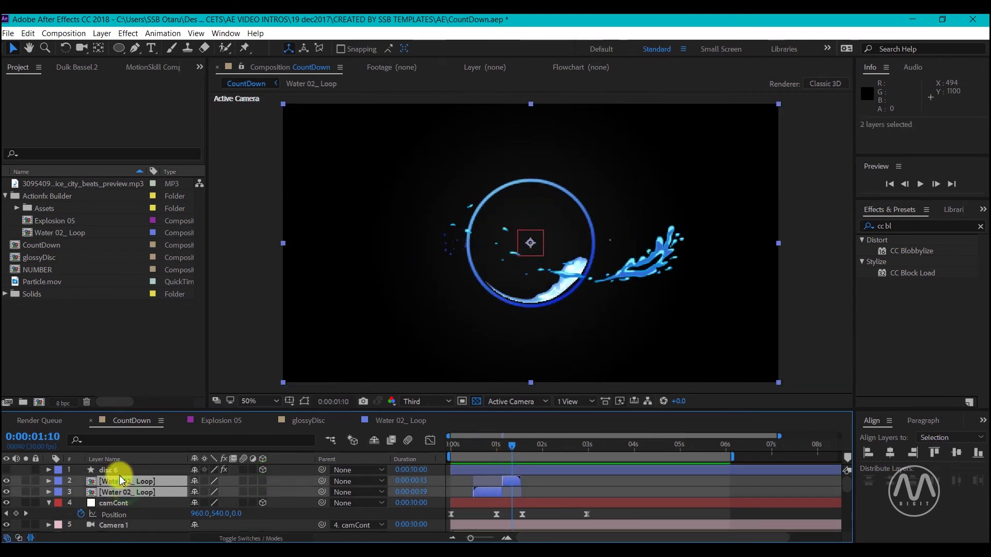
shift+click(122, 472)
drag(122, 474, 159, 511)
scroll(135, 481, down, 1)
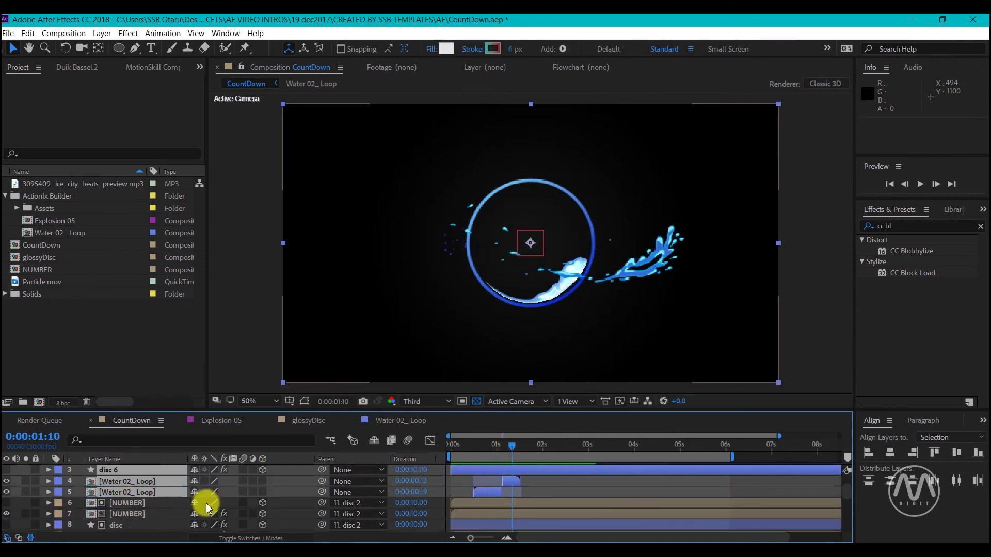
Set the upper Water 02_ Loop layer's track matte to Alpha Matte "disc 6" and check it at 0:00:01:06.
click(501, 472)
drag(513, 445, 478, 443)
click(511, 481)
click(261, 540)
click(263, 481)
click(310, 366)
Duplicate disc 6, make the copy visible, duplicate that copy, and move the newest disc about 284 px to the right.
click(124, 469)
key(ctrl+d)
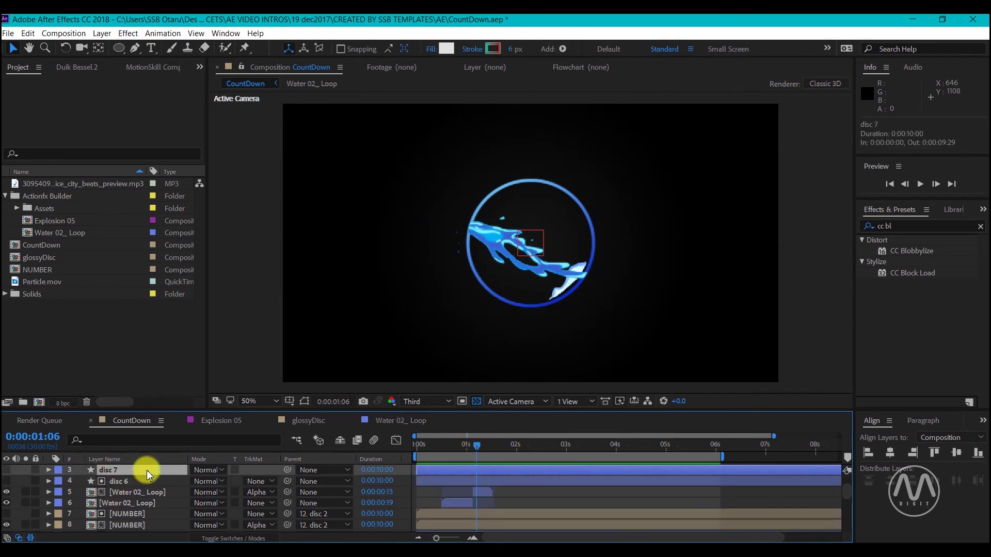
click(6, 469)
key(ctrl+d)
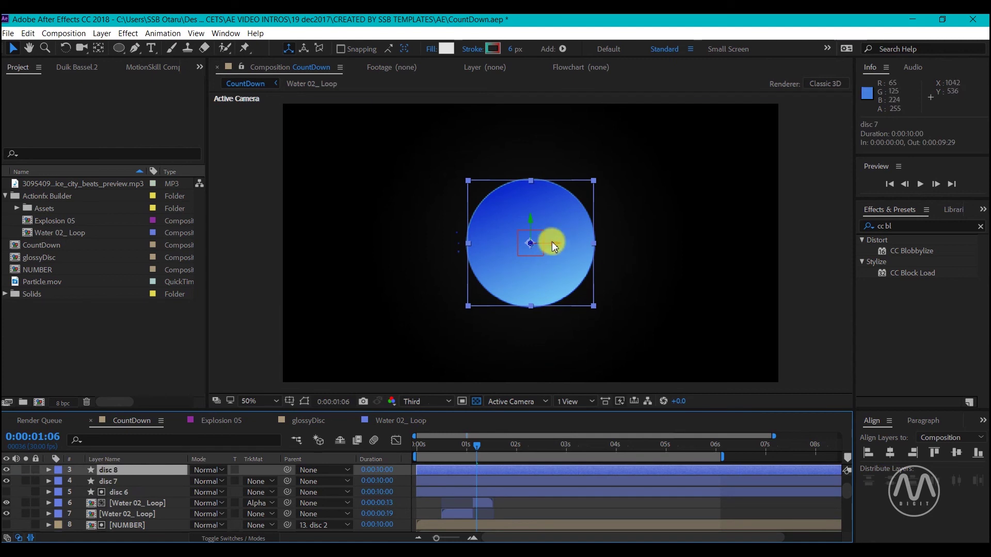
drag(555, 248, 628, 247)
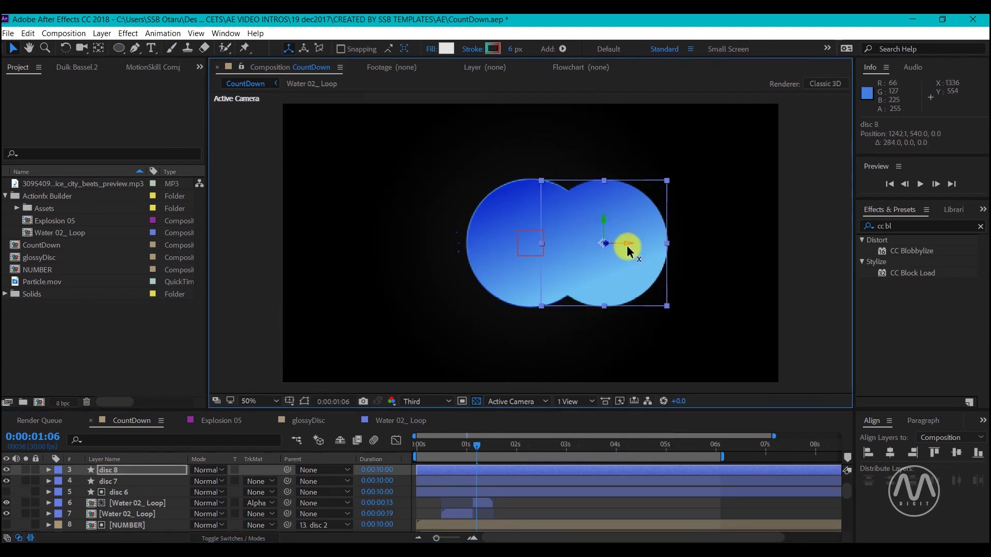
Pre-compose disc 7 and disc 8 into a new composition named circle mask.
shift+click(120, 481)
key(ctrl+shift+c)
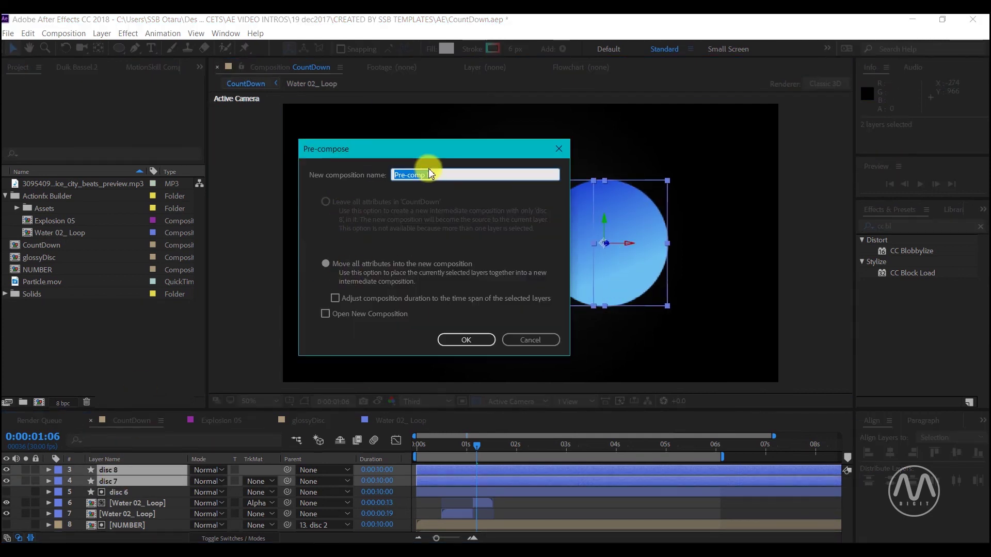
text(circle mask)
key(Return)
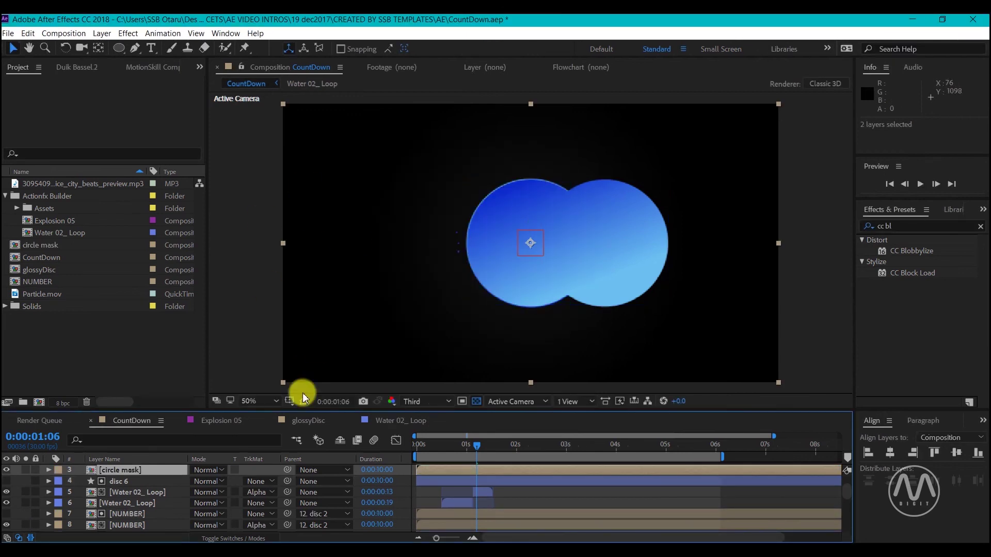
Move circle mask between the two Water 02_ Loop layers, and trim it and disc 6 to run from 0:00:00:15 to 0:00:01:16.
click(235, 537)
drag(88, 470, 116, 503)
click(474, 446)
click(472, 469)
shift+click(469, 493)
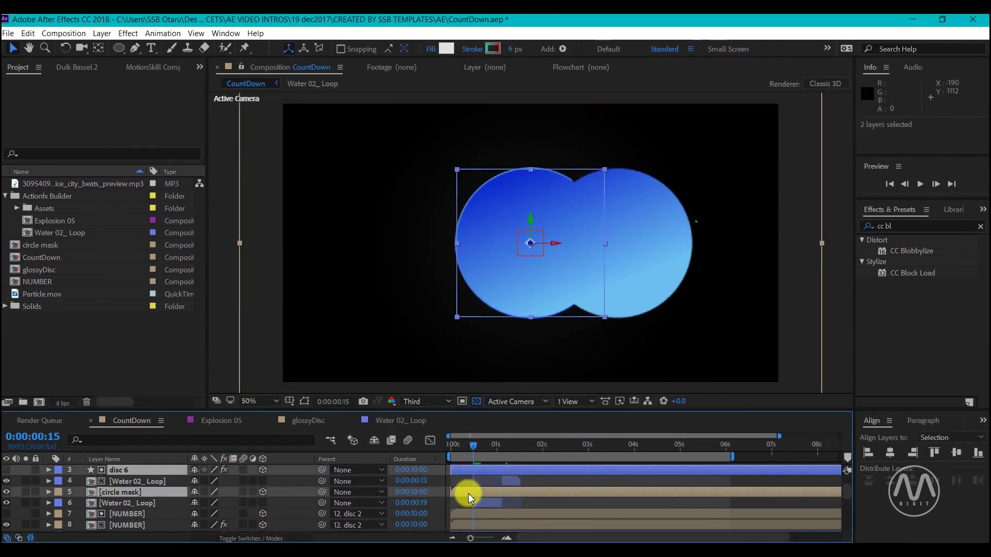
key(alt+bracketleft)
drag(473, 445, 523, 451)
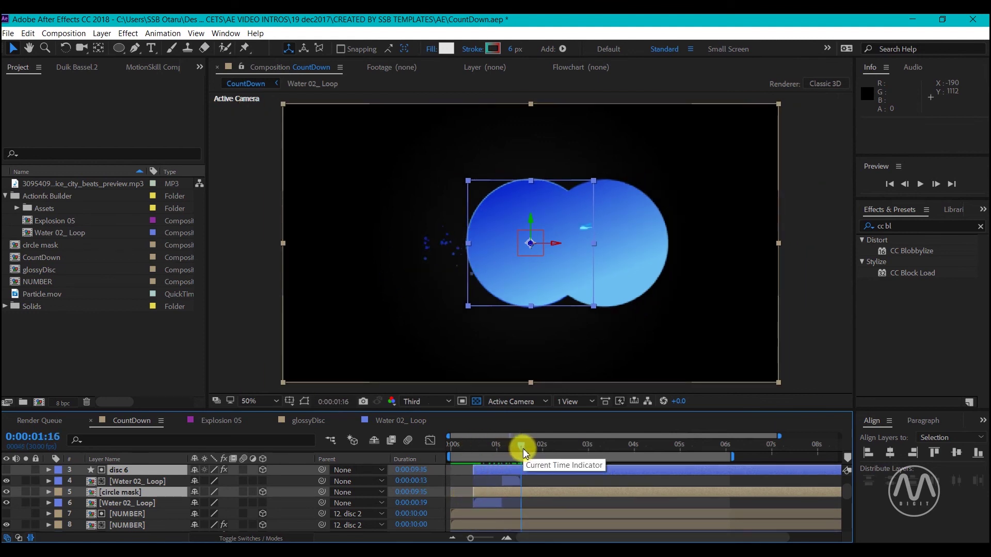
key(alt+bracketright)
Duplicate the lower Water 02_ Loop layer and make the copy run from 0:00:01:03 to 0:00:01:16.
click(503, 443)
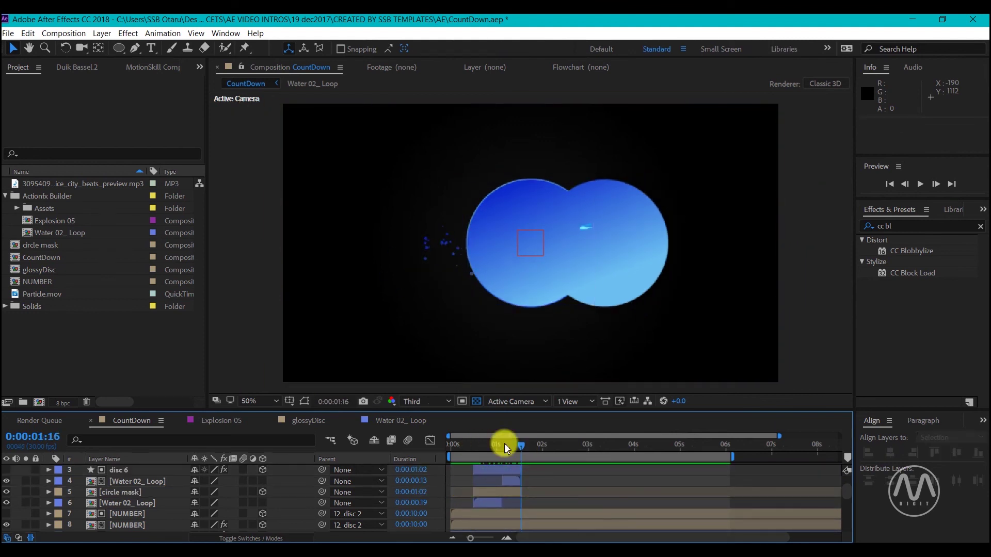
click(495, 504)
key(ctrl+d)
drag(485, 503, 501, 503)
Set the new Water 02_ Loop copy's track matte to Alpha Inverted Matte "circle mask" and check it up to 0:00:01:07.
key(F4)
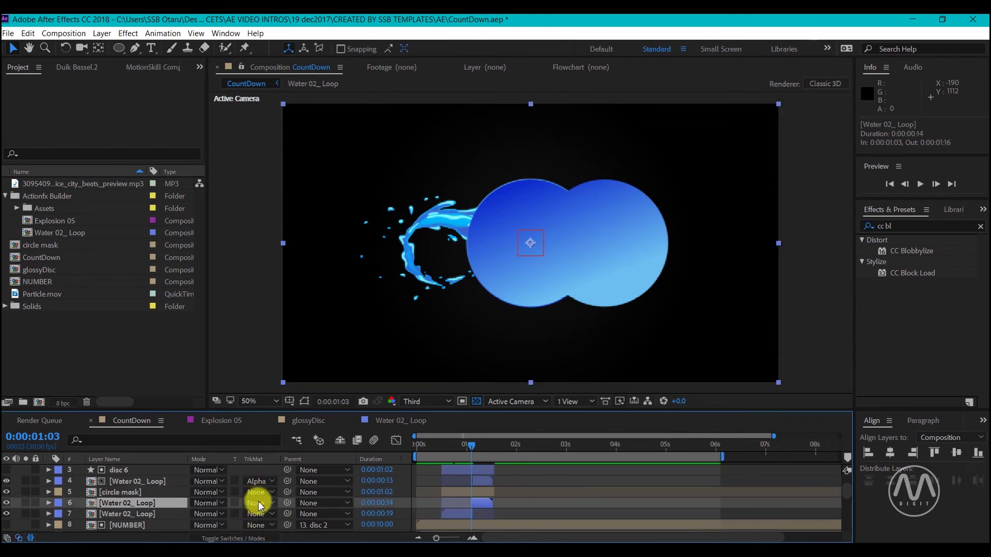
click(259, 504)
click(279, 406)
click(465, 445)
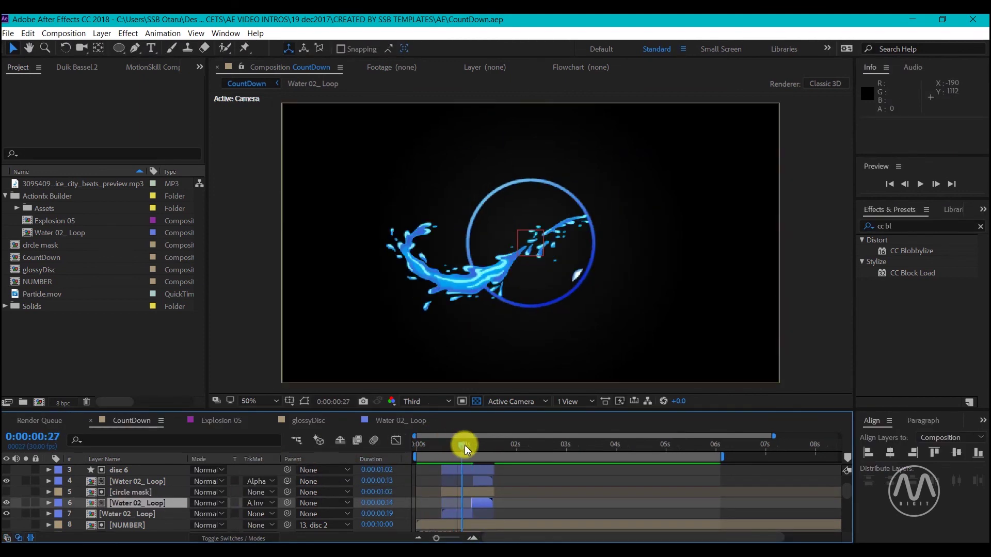
mouse_move(464, 445)
mouse_down()
mouse_move(543, 448)
mouse_move(408, 450)
mouse_move(549, 456)
mouse_move(430, 447)
mouse_move(478, 447)
mouse_up()
Move disc 6, circle mask and all three Water 02_ Loop layers together to between disc 4 and disc 2, and save the project.
click(132, 481)
ctrl+click(133, 492)
ctrl+click(133, 503)
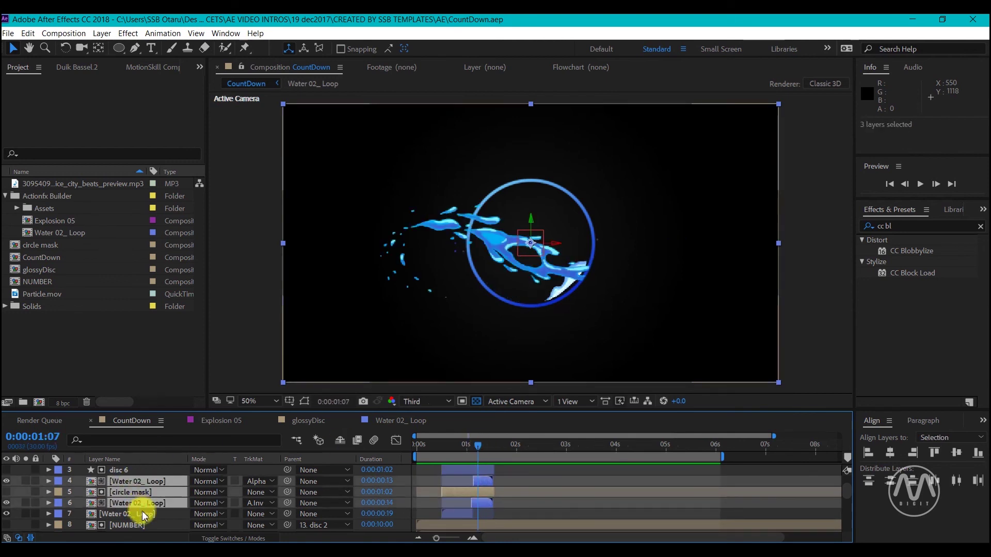
ctrl+click(134, 513)
ctrl+click(116, 470)
scroll(142, 482, down, 3)
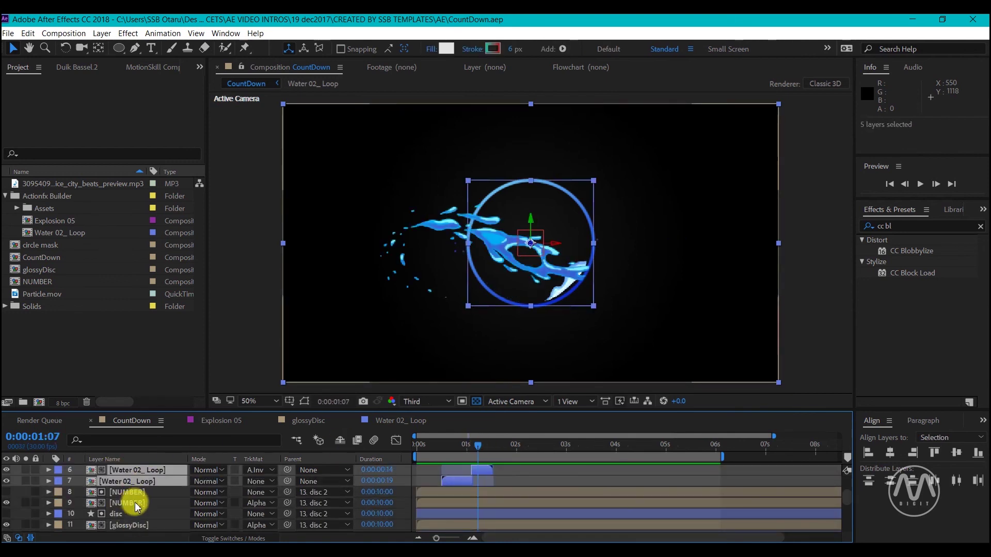
key(ctrl+d)
key(s)
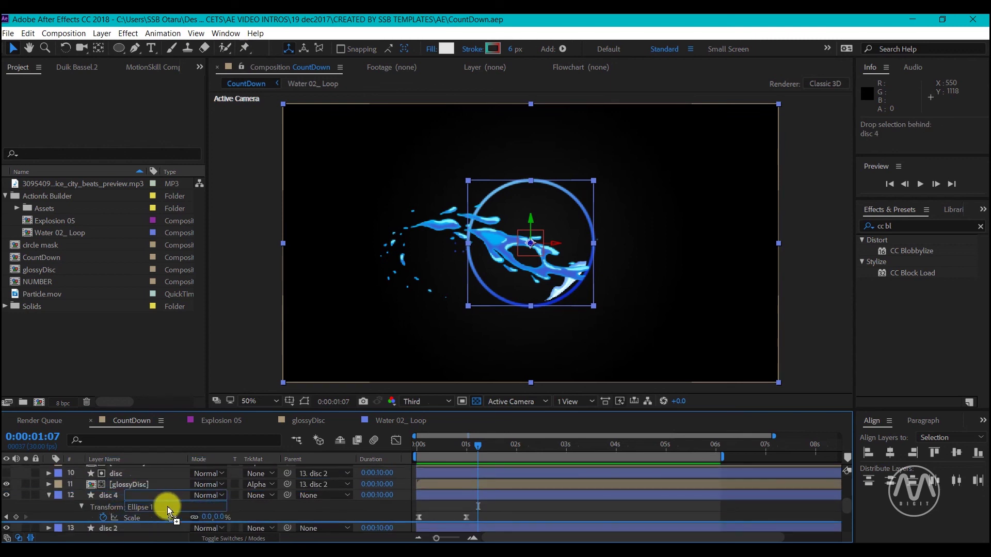
scroll(222, 487, down, 3)
key(ctrl+s)
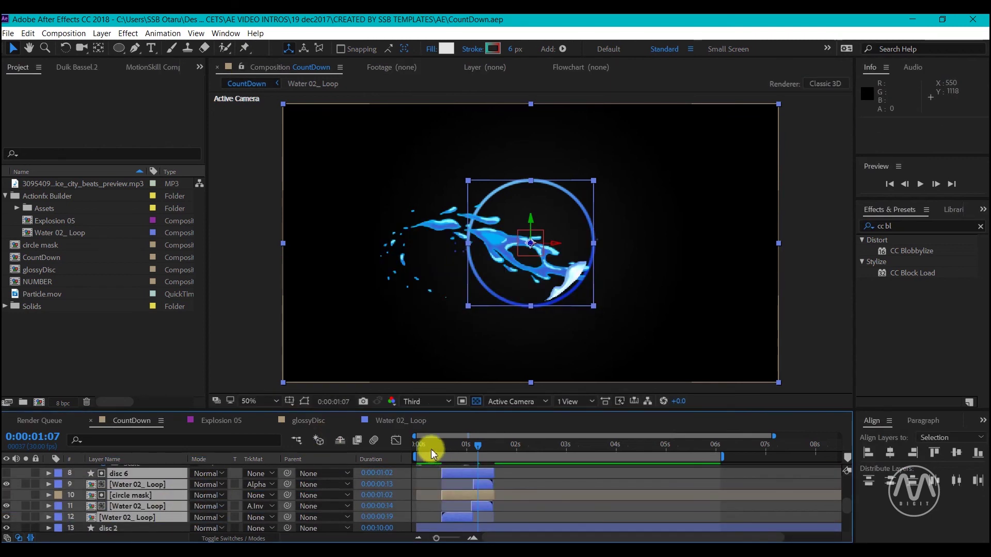
Enlarge the timeline area and collapse disc 4's Scale properties.
scroll(124, 493, up, 3)
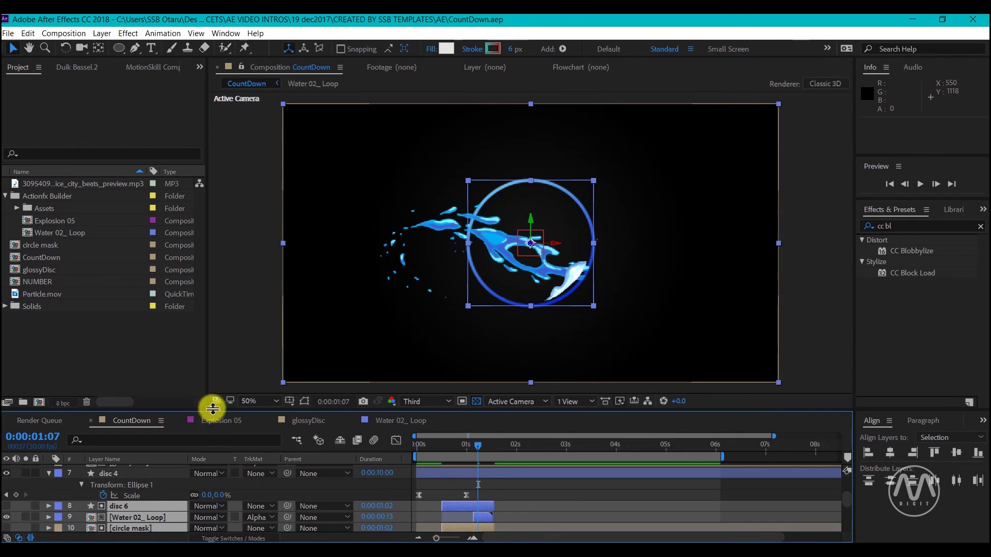
drag(215, 410, 217, 376)
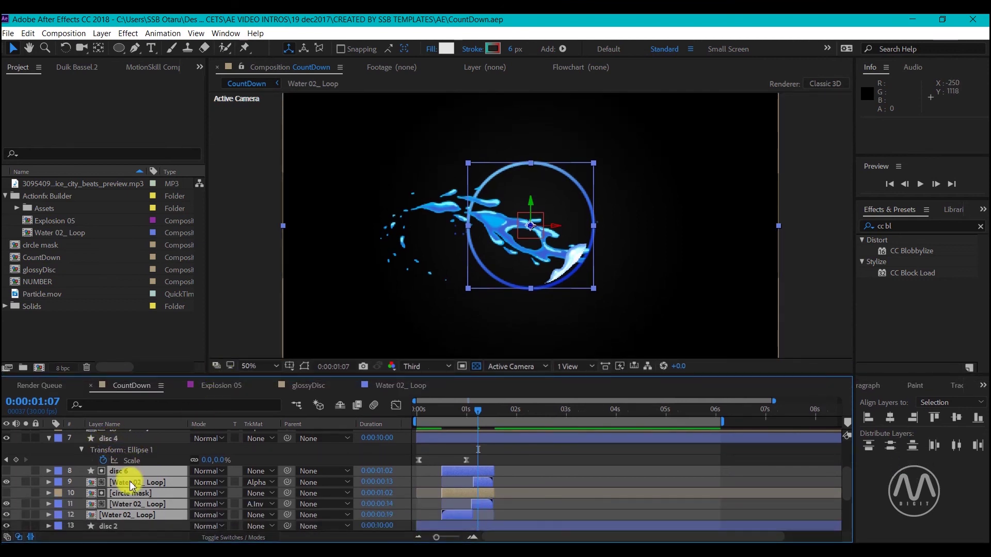
scroll(132, 486, up, 3)
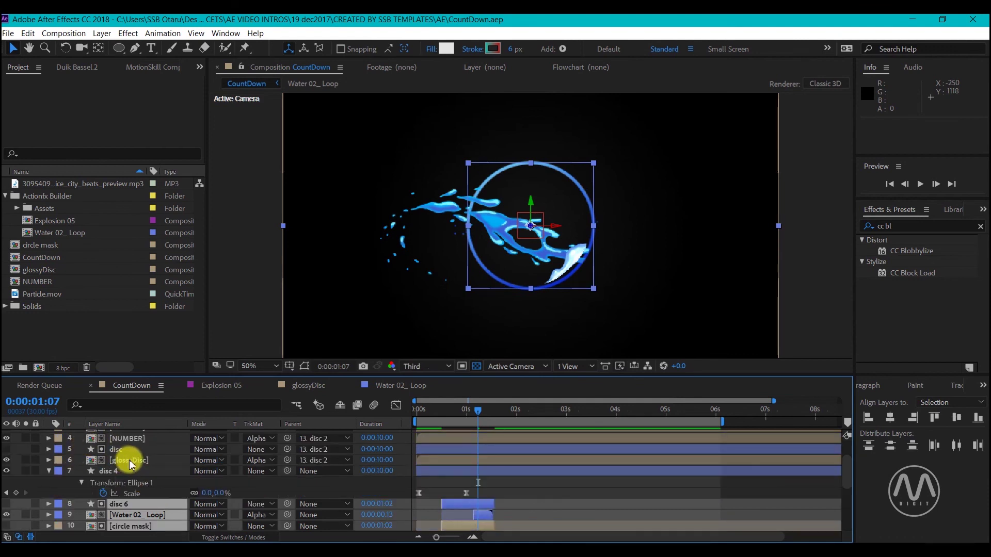
click(50, 471)
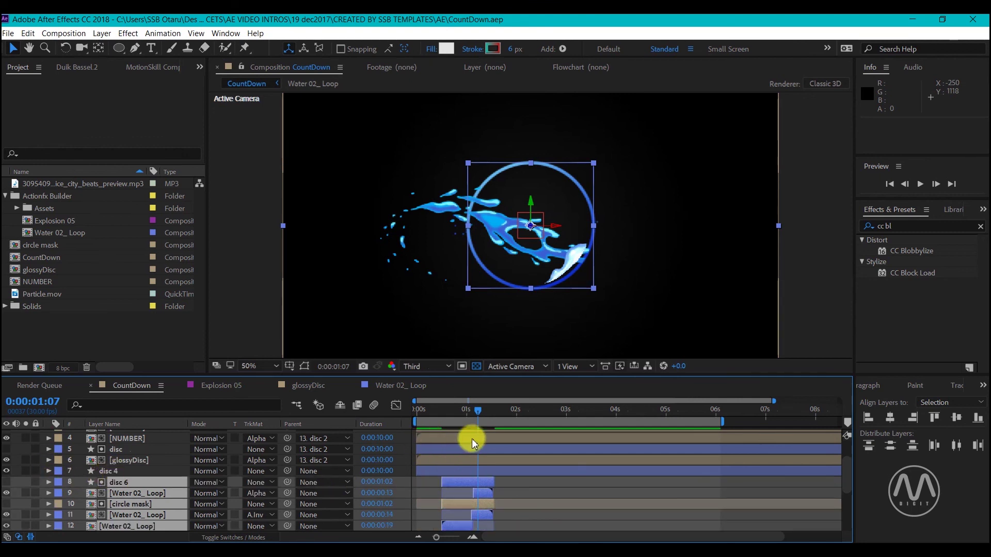
Preview the CountDown animation from the first frame and stop playback at 0:00:03:11.
click(442, 411)
drag(441, 411, 384, 411)
key(space)
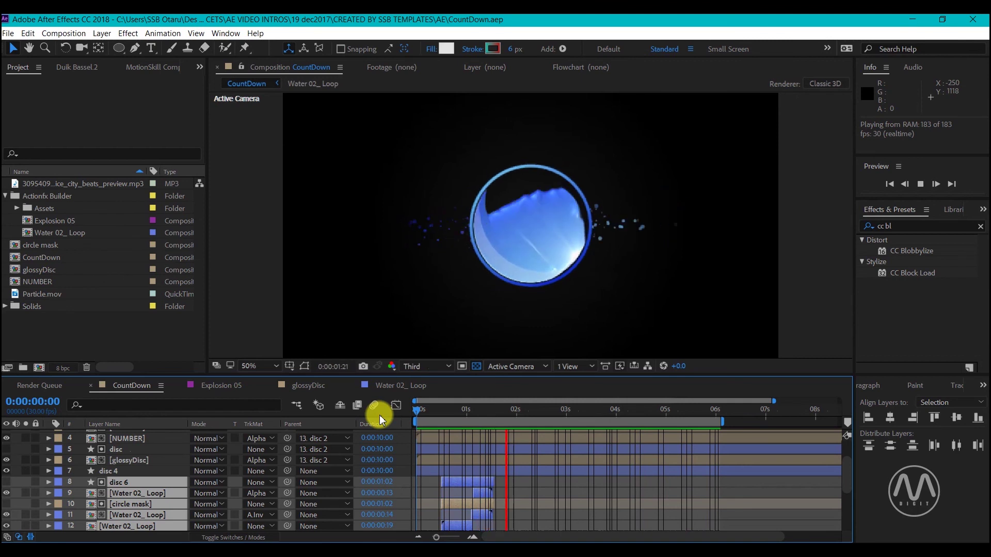
key(space)
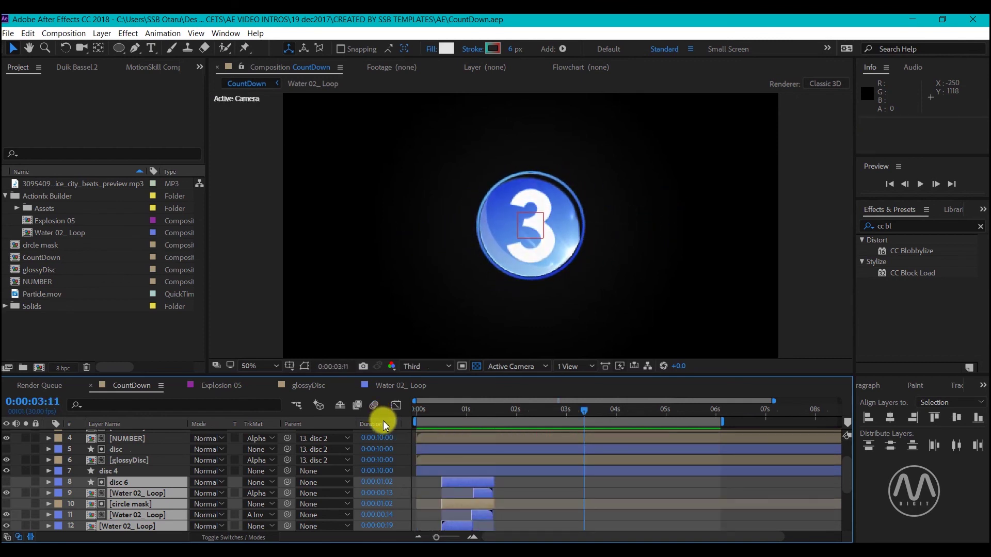